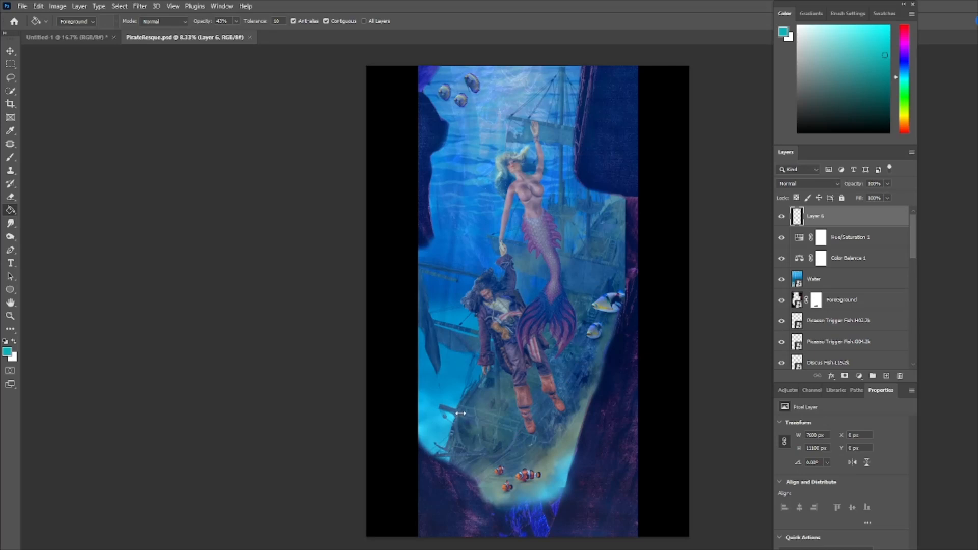
Step: Close the PirateResque.psd document and fill the blank canvas with teal #0ab2b8 using the Paint Bucket
{"action": "left_click", "coordinate": [249, 38]}
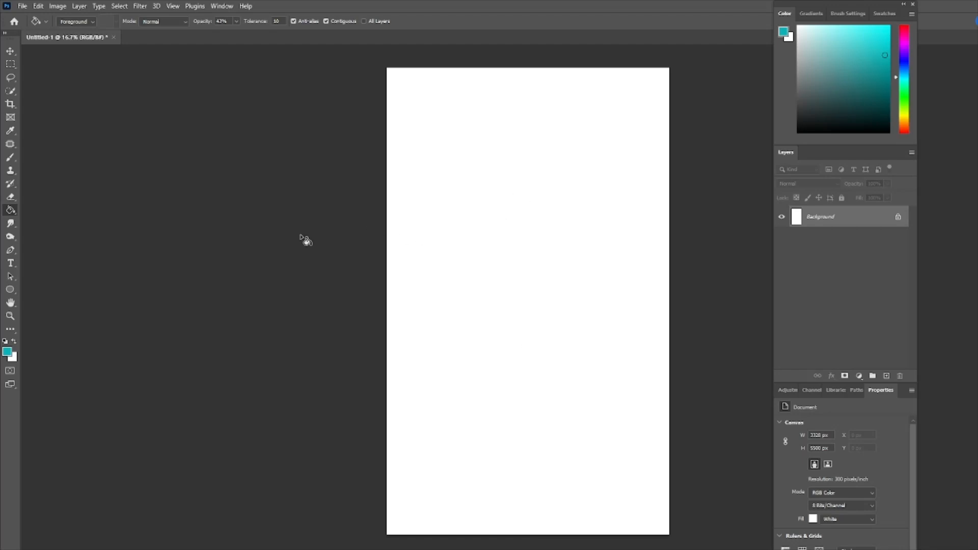
{"action": "left_click", "coordinate": [7, 351]}
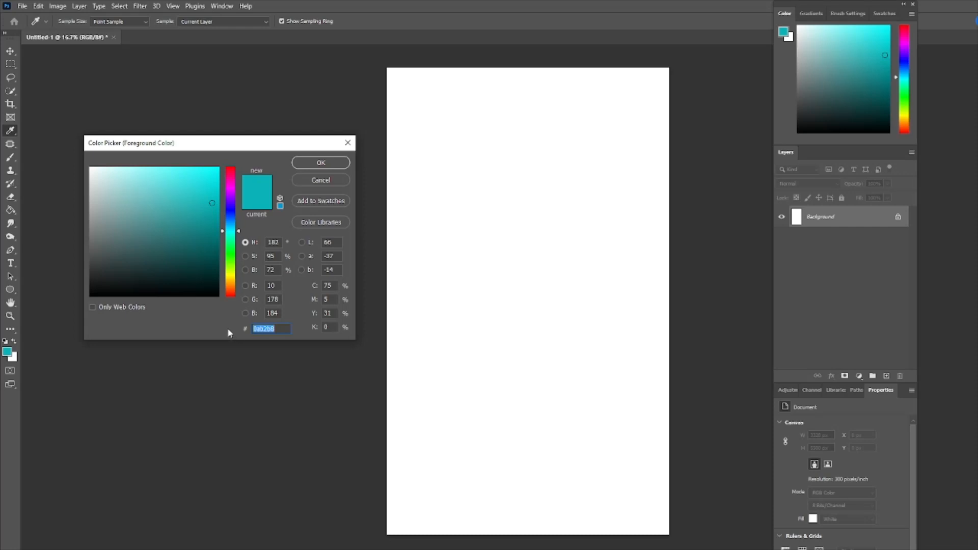
{"action": "left_click", "coordinate": [322, 162]}
{"action": "key", "text": "g"}
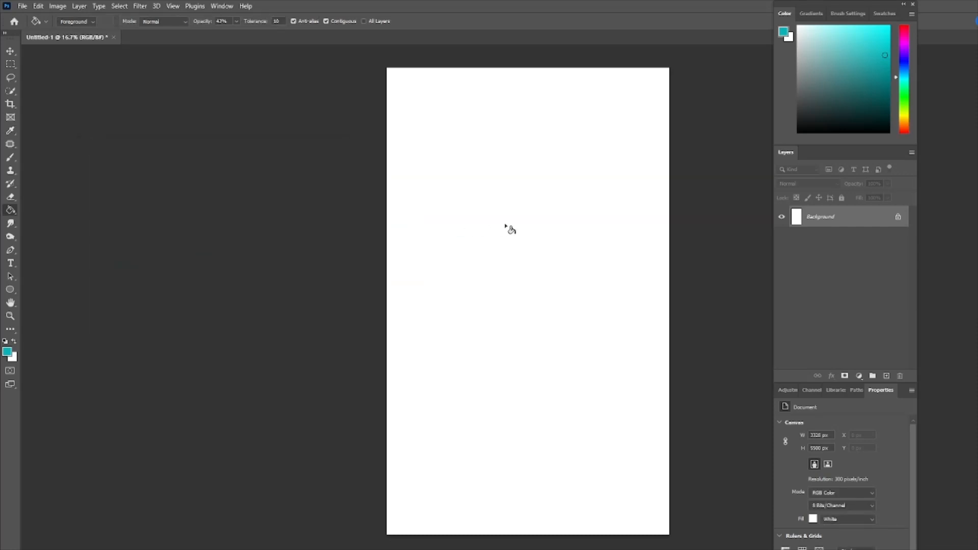
{"action": "left_click", "coordinate": [537, 242]}
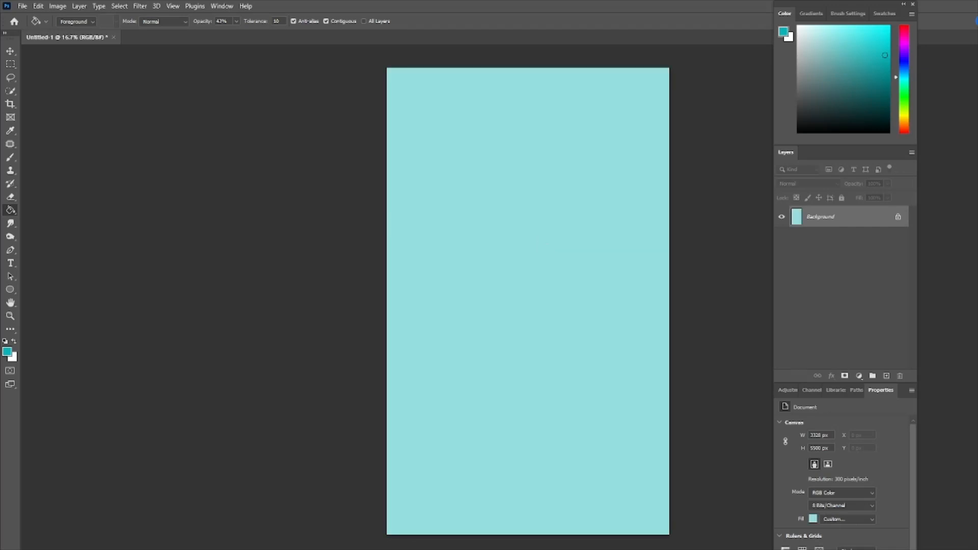
Step: Place the BackGroundPNGSmall image at canvas width and move it up so it covers only the upper half of the canvas
{"action": "left_click_drag", "start_coordinate": [794, 204], "coordinate": [694, 227]}
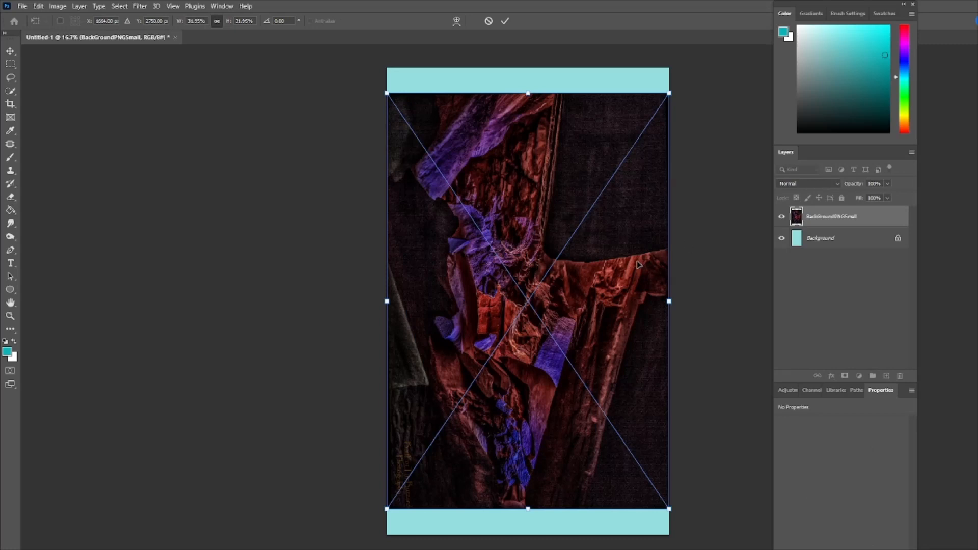
{"action": "left_click_drag", "start_coordinate": [635, 261], "coordinate": [660, 81]}
{"action": "scroll", "coordinate": [718, 138], "scroll_direction": "up", "scroll_amount": 3}
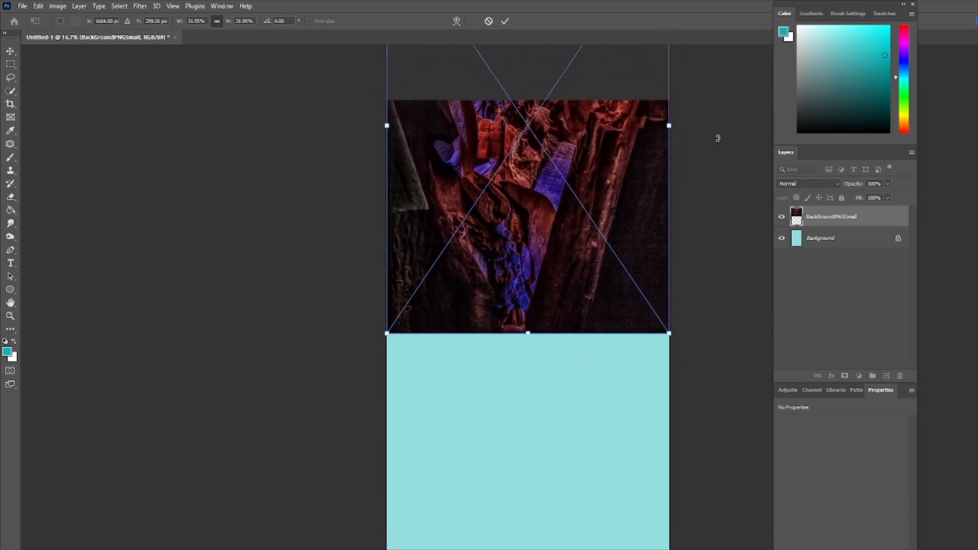
{"action": "left_click_drag", "start_coordinate": [591, 308], "coordinate": [592, 288]}
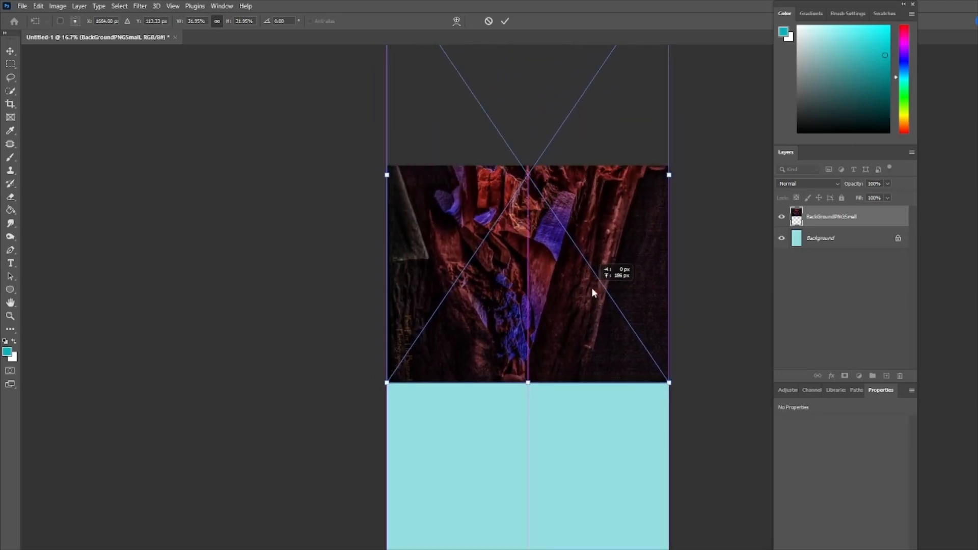
{"action": "scroll", "coordinate": [733, 311], "scroll_direction": "down", "scroll_amount": 4}
{"action": "scroll", "coordinate": [730, 313], "scroll_direction": "up", "scroll_amount": 3}
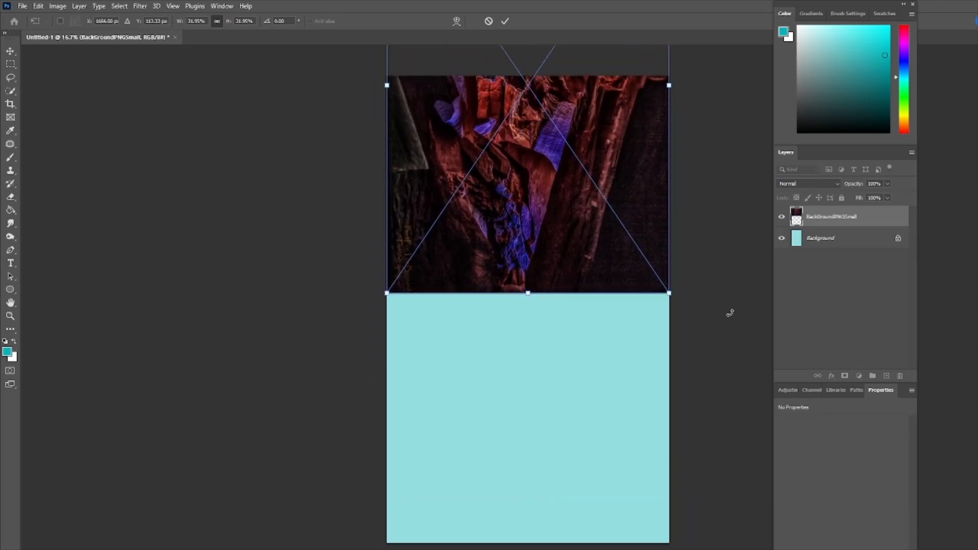
{"action": "scroll", "coordinate": [730, 313], "scroll_direction": "down", "scroll_amount": 1}
{"action": "left_click_drag", "start_coordinate": [598, 257], "coordinate": [598, 265]}
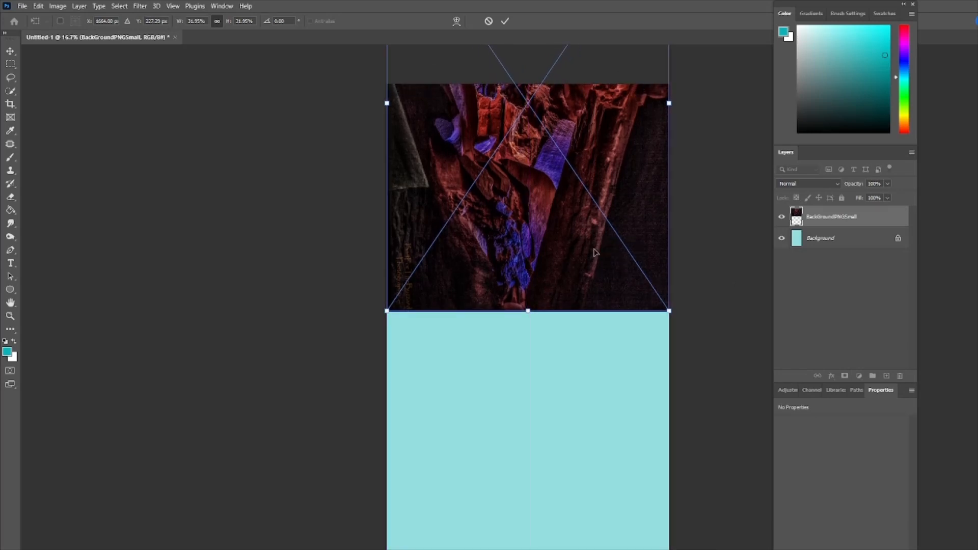
{"action": "left_click", "coordinate": [505, 22]}
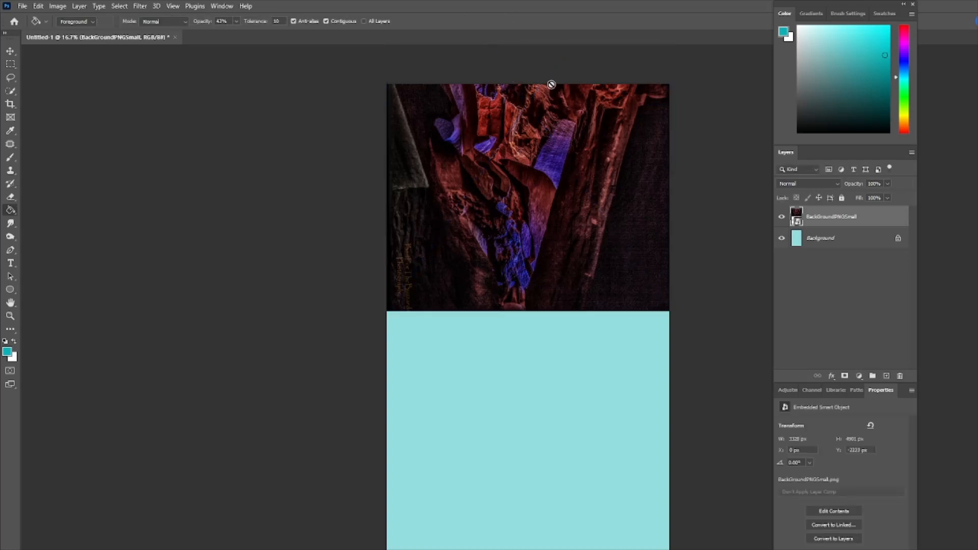
Step: Add a layer mask to the BackGroundPNGSmall layer and set up a fully soft round brush at 46% opacity
{"action": "left_click", "coordinate": [845, 376]}
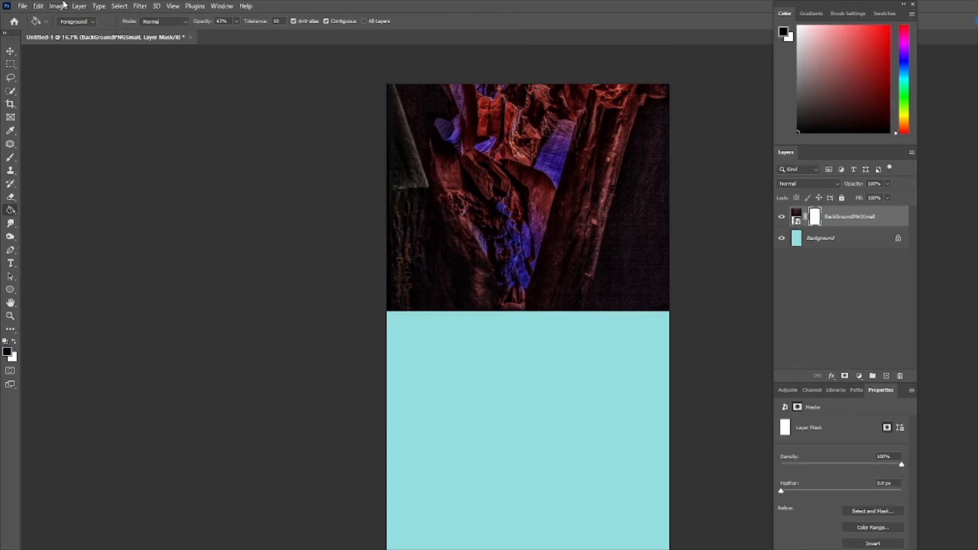
{"action": "left_click", "coordinate": [236, 21]}
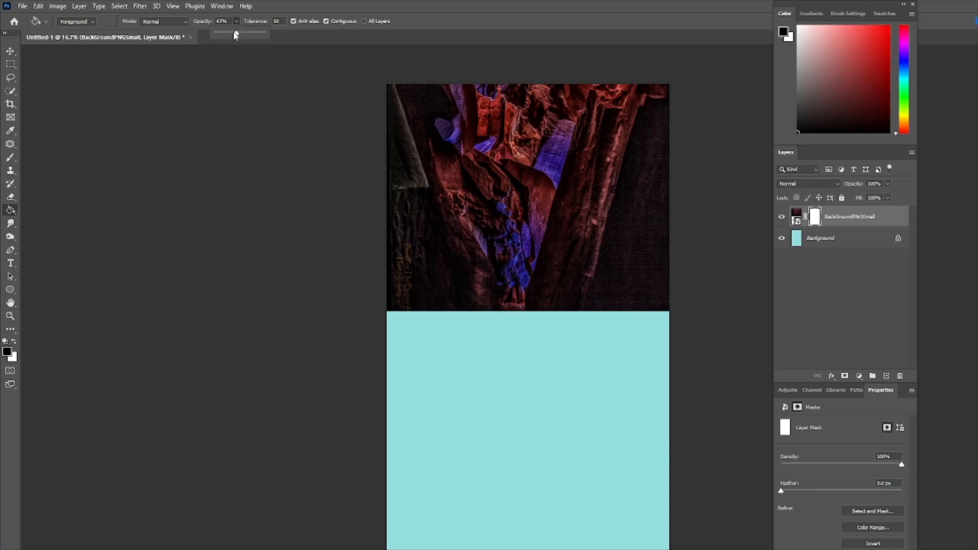
{"action": "left_click_drag", "start_coordinate": [236, 33], "coordinate": [232, 35]}
{"action": "left_click", "coordinate": [11, 159]}
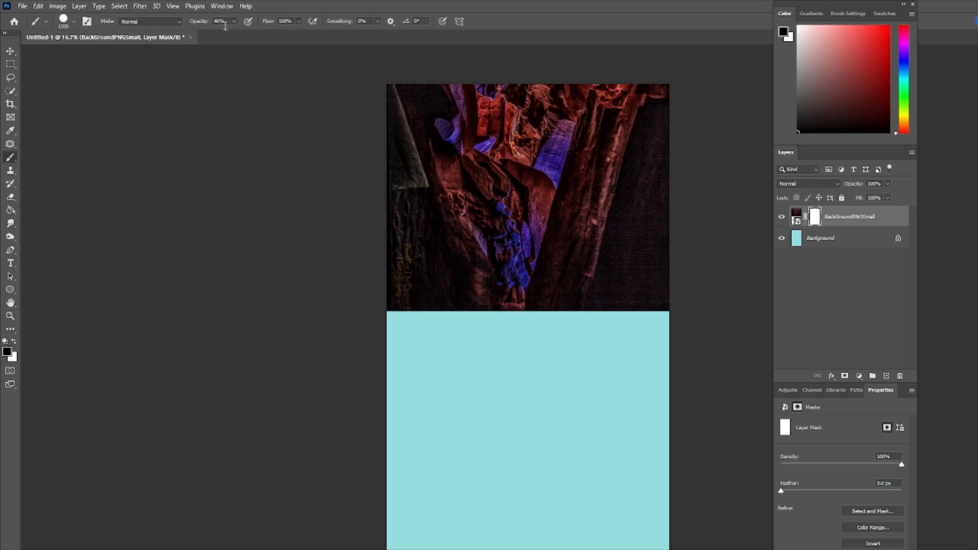
{"action": "left_click", "coordinate": [72, 26]}
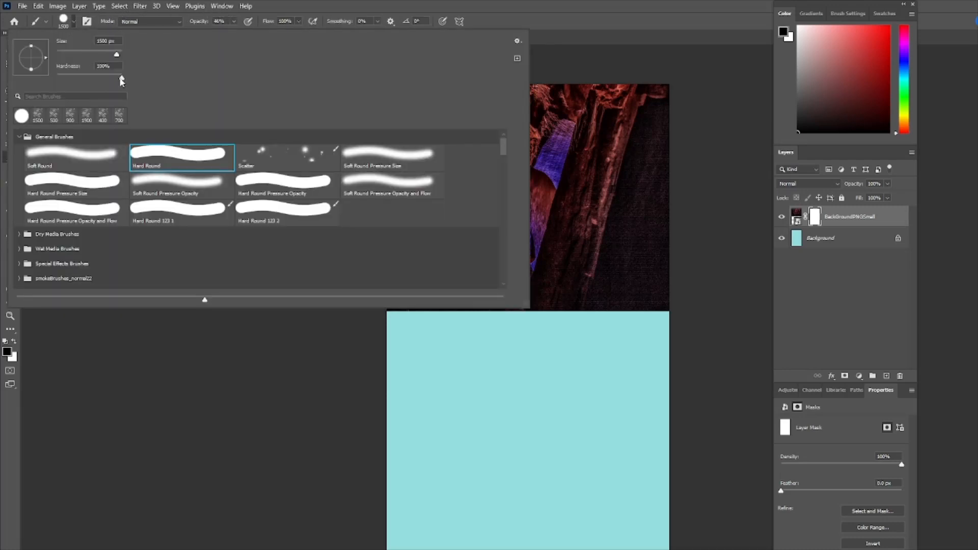
{"action": "left_click_drag", "start_coordinate": [121, 77], "coordinate": [28, 84]}
{"action": "left_click", "coordinate": [381, 4]}
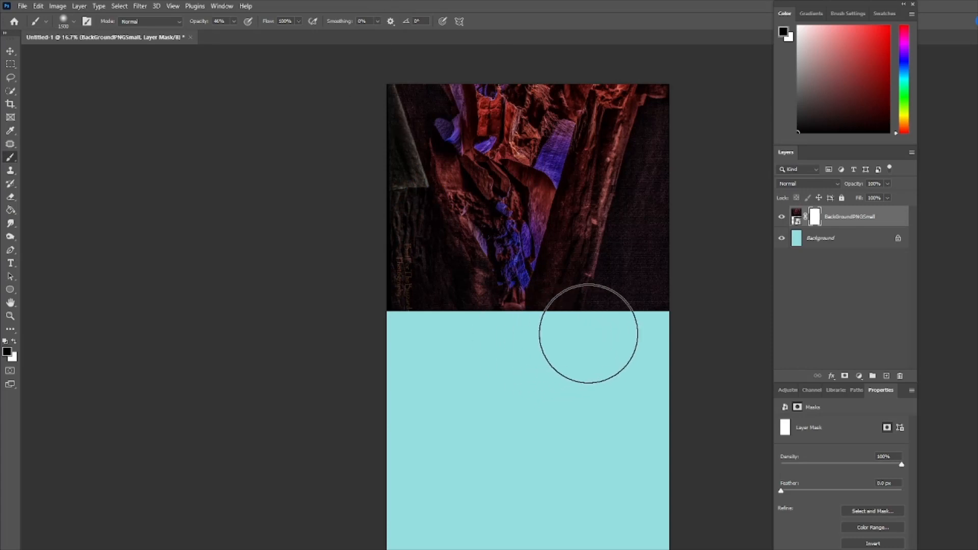
Step: Reduce the brush size to 250 px and paint black on the mask along the rock image's lower edge to soften it
{"action": "key", "text": "bracketleft"}
{"action": "key", "text": "bracketleft"}
{"action": "key", "text": "bracketleft"}
{"action": "key", "text": "bracketleft"}
{"action": "key", "text": "bracketleft"}
{"action": "key", "text": "bracketleft"}
{"action": "key", "text": "bracketleft"}
{"action": "key", "text": "bracketleft"}
{"action": "key", "text": "bracketleft"}
{"action": "key", "text": "bracketleft"}
{"action": "key", "text": "bracketleft"}
{"action": "key", "text": "bracketleft"}
{"action": "key", "text": "bracketleft"}
{"action": "key", "text": "bracketleft"}
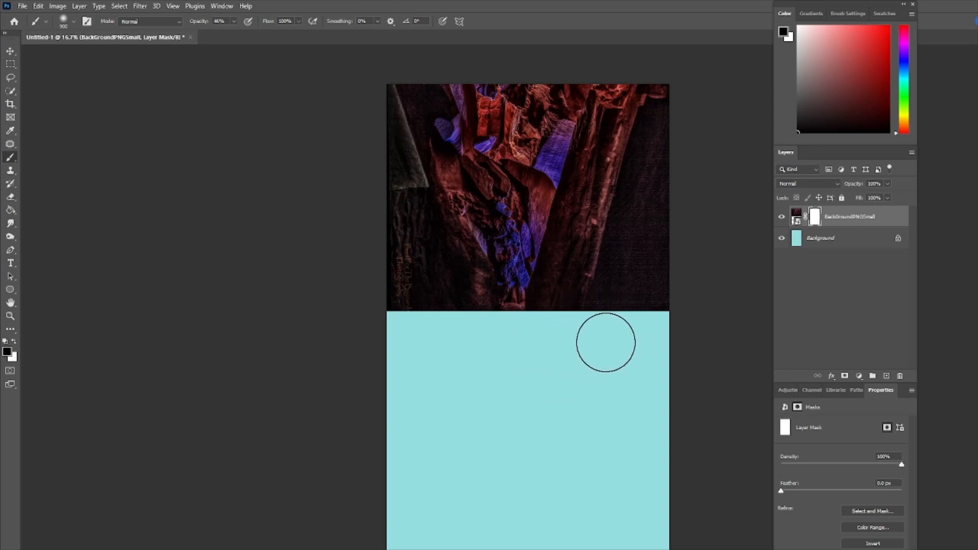
{"action": "key", "text": "bracketleft"}
{"action": "key", "text": "bracketleft"}
{"action": "key", "text": "bracketright"}
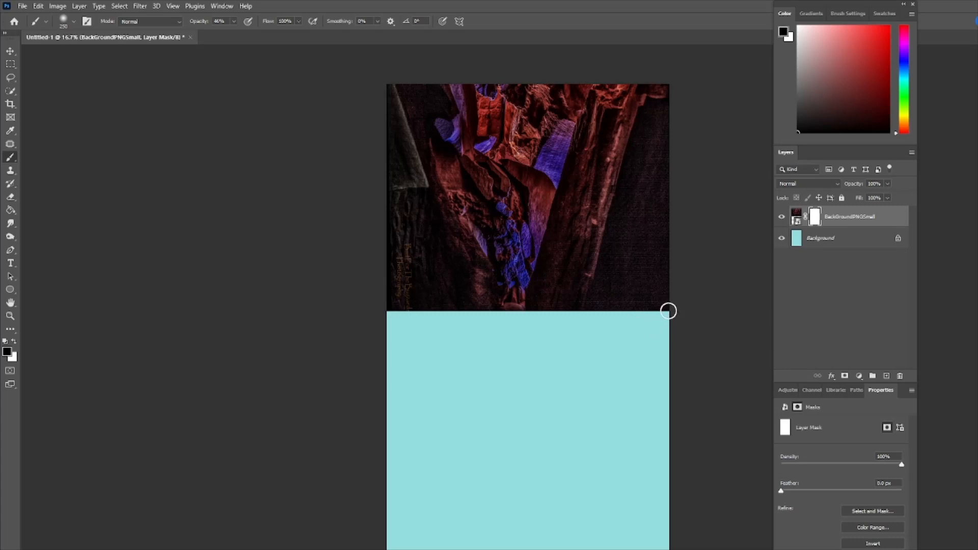
{"action": "mouse_move", "coordinate": [669, 311]}
{"action": "left_mouse_down"}
{"action": "mouse_move", "coordinate": [382, 312]}
{"action": "mouse_move", "coordinate": [577, 323]}
{"action": "mouse_move", "coordinate": [655, 310]}
{"action": "mouse_move", "coordinate": [666, 316]}
{"action": "mouse_move", "coordinate": [619, 316]}
{"action": "mouse_move", "coordinate": [666, 319]}
{"action": "mouse_move", "coordinate": [460, 312]}
{"action": "mouse_move", "coordinate": [390, 318]}
{"action": "mouse_move", "coordinate": [526, 323]}
{"action": "mouse_move", "coordinate": [372, 323]}
{"action": "mouse_move", "coordinate": [415, 317]}
{"action": "mouse_move", "coordinate": [523, 334]}
{"action": "left_mouse_up"}
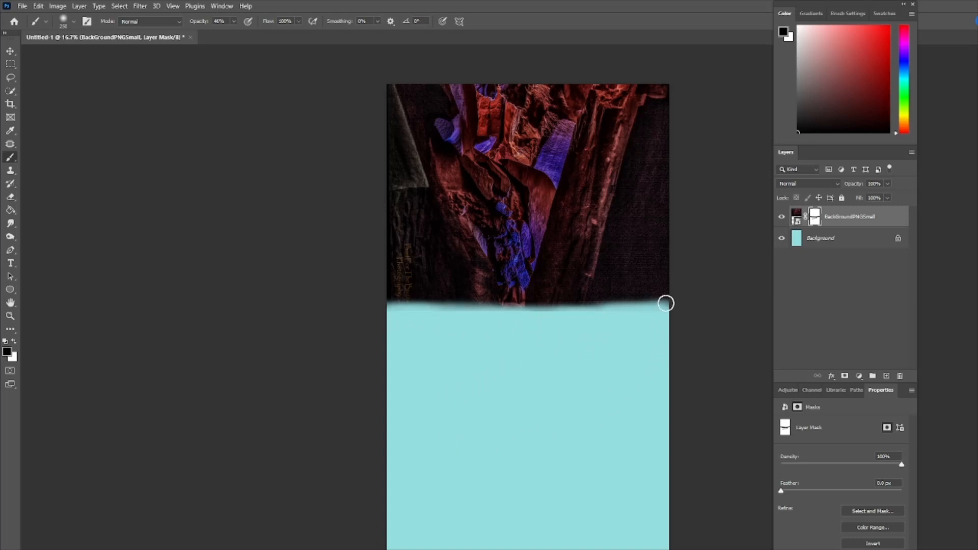
Step: Lower the brush opacity to 29% and paint the mask slightly higher along the rock image's lower edge for a gradual fade
{"action": "left_click", "coordinate": [234, 22]}
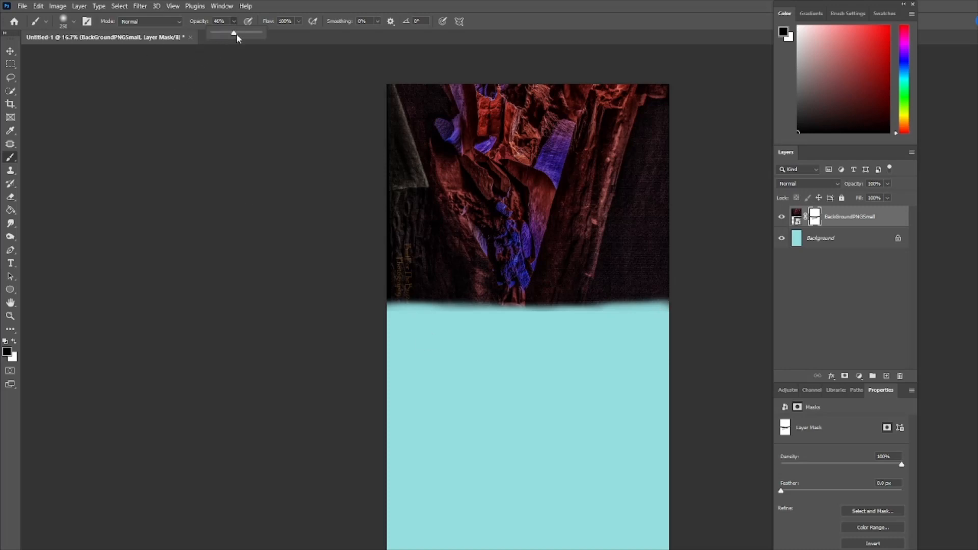
{"action": "left_click_drag", "start_coordinate": [233, 33], "coordinate": [226, 33]}
{"action": "mouse_move", "coordinate": [670, 298]}
{"action": "left_mouse_down"}
{"action": "mouse_move", "coordinate": [359, 308]}
{"action": "mouse_move", "coordinate": [701, 303]}
{"action": "left_mouse_up"}
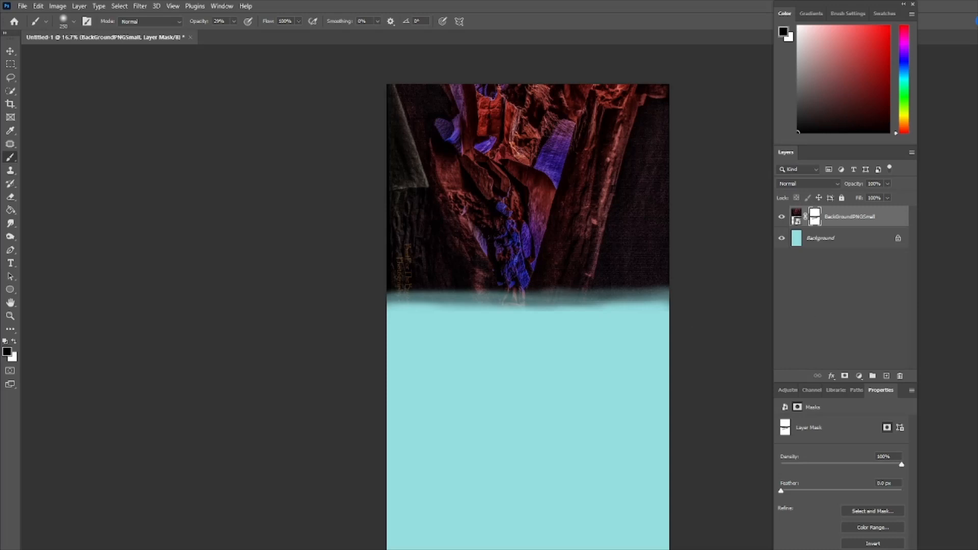
Step: Place the Water image, enlarge it to about 33.7% so it covers the whole canvas, and lower its layer opacity to about 59%
{"action": "left_click_drag", "start_coordinate": [977, 295], "coordinate": [525, 280]}
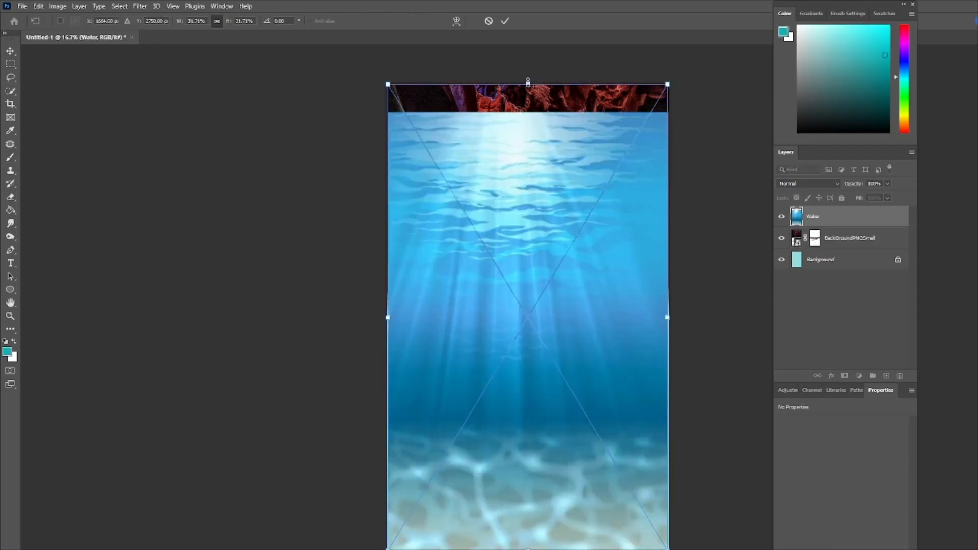
{"action": "left_click_drag", "start_coordinate": [528, 84], "coordinate": [531, 56]}
{"action": "scroll", "coordinate": [668, 220], "scroll_direction": "down", "scroll_amount": 1}
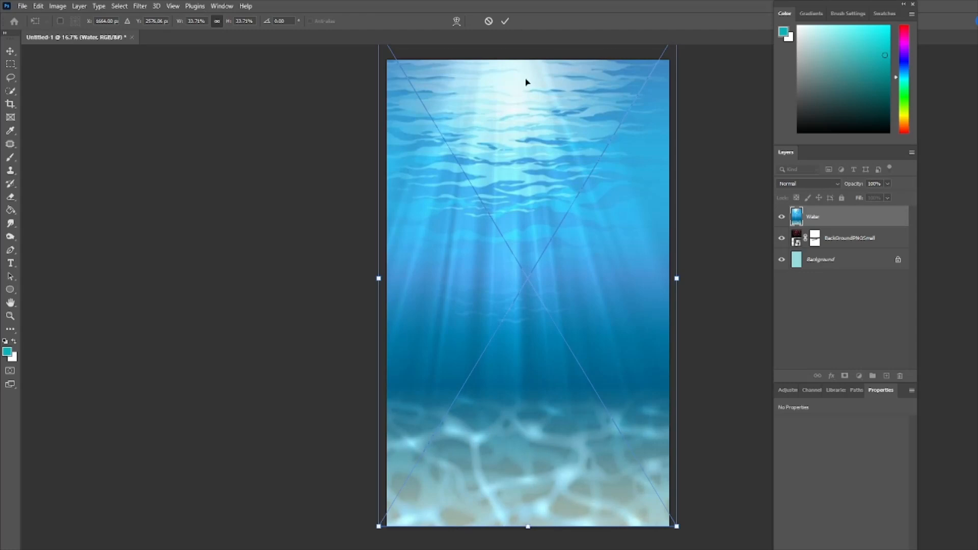
{"action": "left_click", "coordinate": [504, 22]}
{"action": "key", "text": "b"}
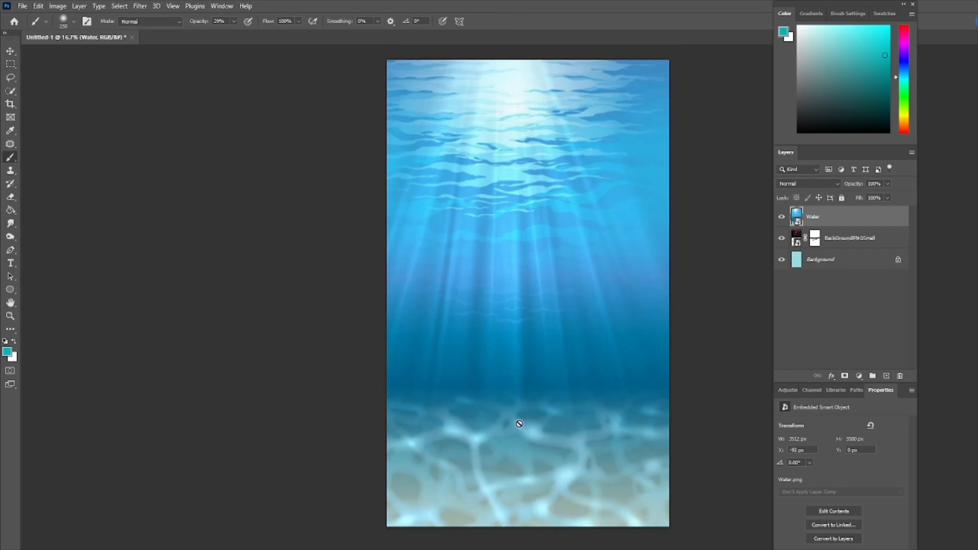
{"action": "left_click", "coordinate": [887, 185]}
{"action": "left_click_drag", "start_coordinate": [889, 198], "coordinate": [867, 198]}
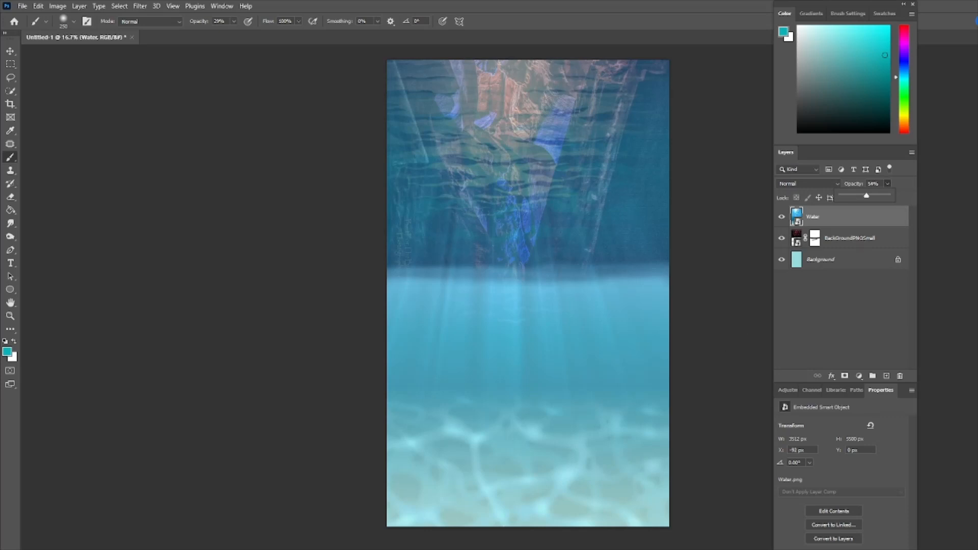
Step: Place the Ship image centred on the canvas above the Water layer, keeping its fitted size
{"action": "left_click_drag", "start_coordinate": [546, 430], "coordinate": [541, 391]}
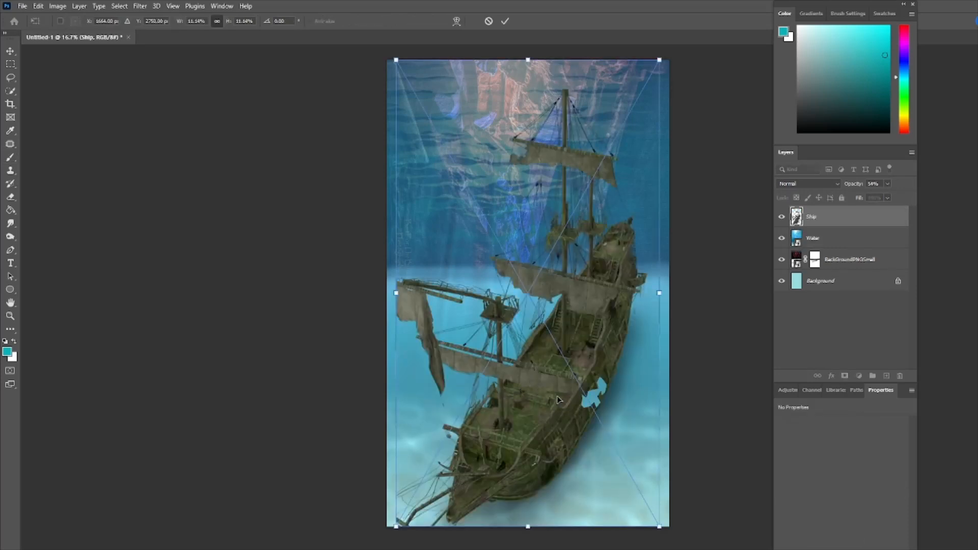
{"action": "left_click_drag", "start_coordinate": [550, 396], "coordinate": [555, 396]}
{"action": "left_click", "coordinate": [505, 21]}
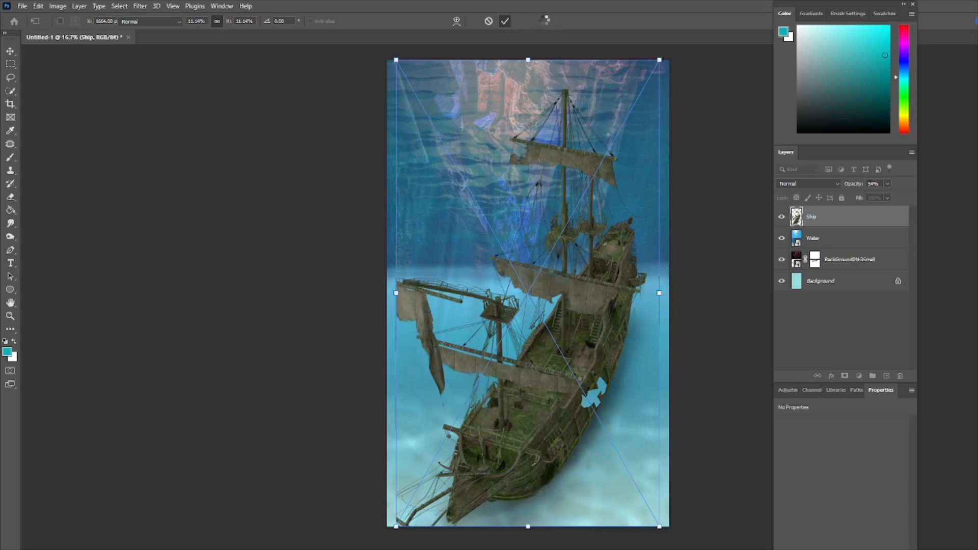
{"action": "key", "text": "Return"}
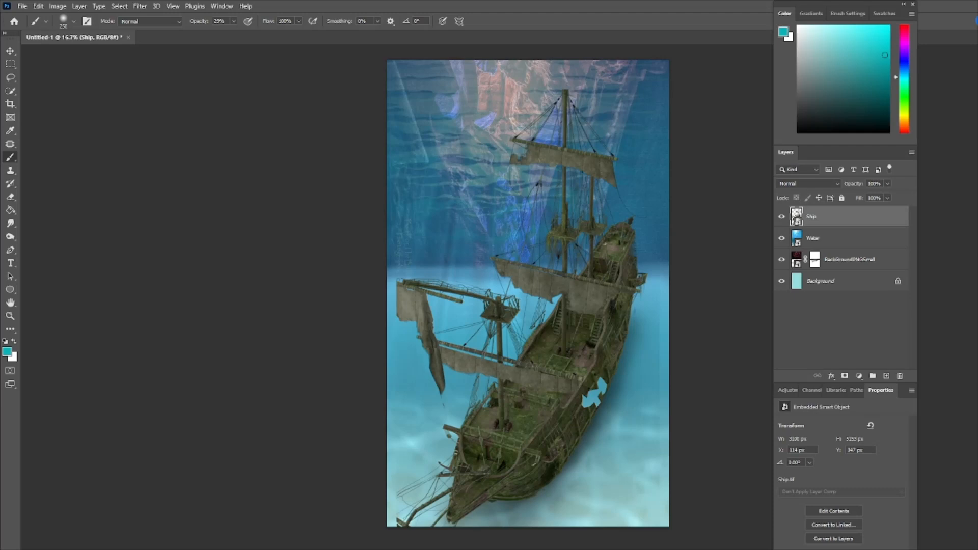
Step: Place the BlastHole image and move it onto the ship's hull, just below the existing gap in the side
{"action": "left_click_drag", "start_coordinate": [977, 315], "coordinate": [574, 448]}
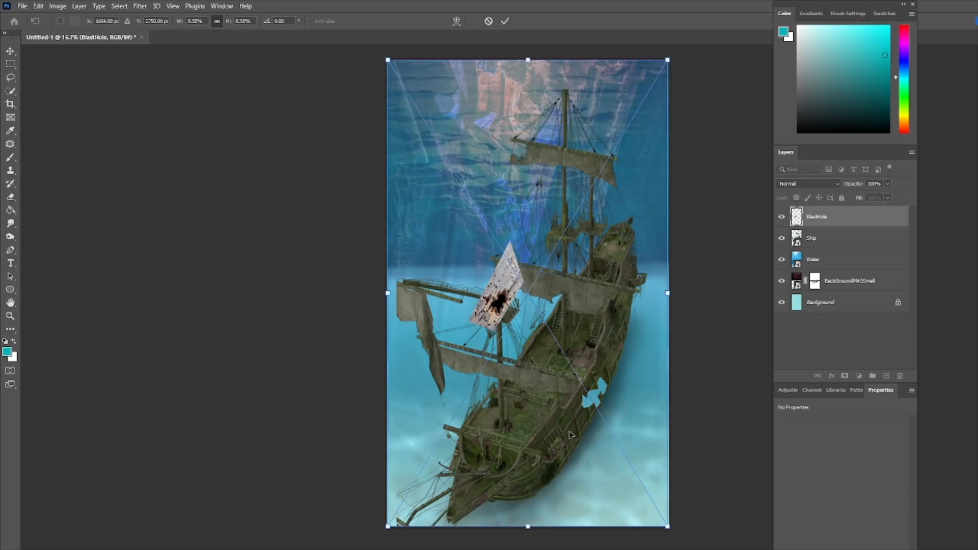
{"action": "mouse_move", "coordinate": [525, 235]}
{"action": "left_mouse_down"}
{"action": "mouse_move", "coordinate": [597, 332]}
{"action": "mouse_move", "coordinate": [596, 356]}
{"action": "left_mouse_up"}
{"action": "left_click", "coordinate": [505, 21]}
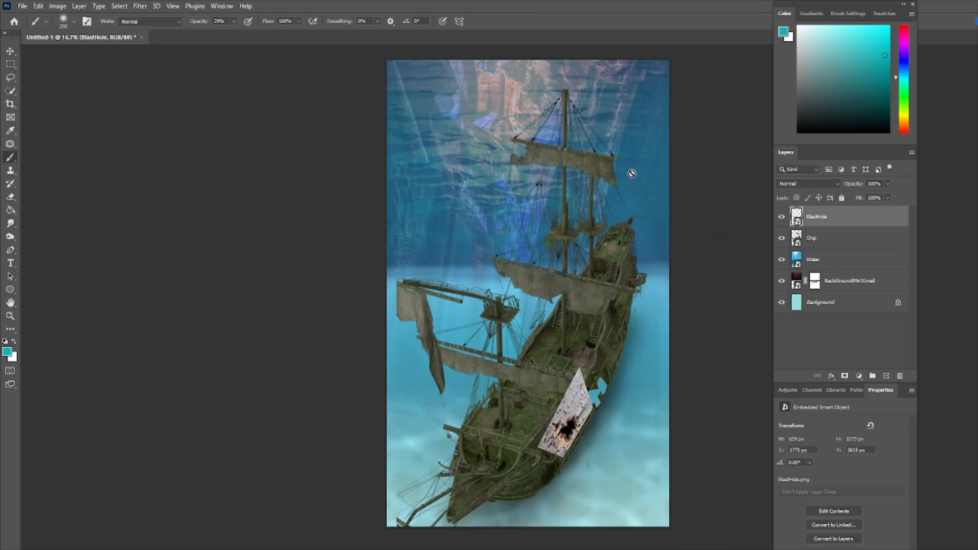
Step: Add a layer mask to the BlastHole layer and paint away its pale edges around the hole with a 42% opacity brush
{"action": "left_click", "coordinate": [845, 377]}
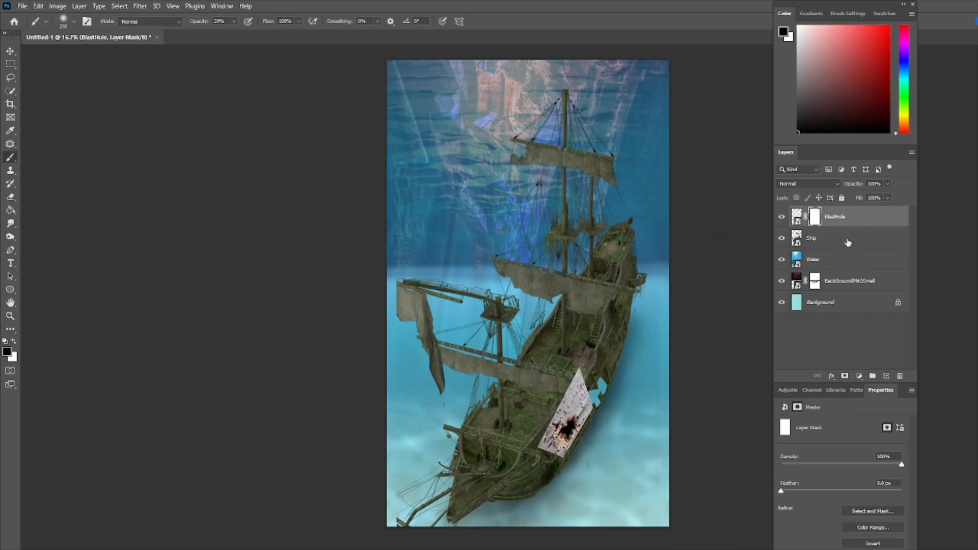
{"action": "left_click", "coordinate": [234, 22]}
{"action": "left_click_drag", "start_coordinate": [236, 34], "coordinate": [240, 34]}
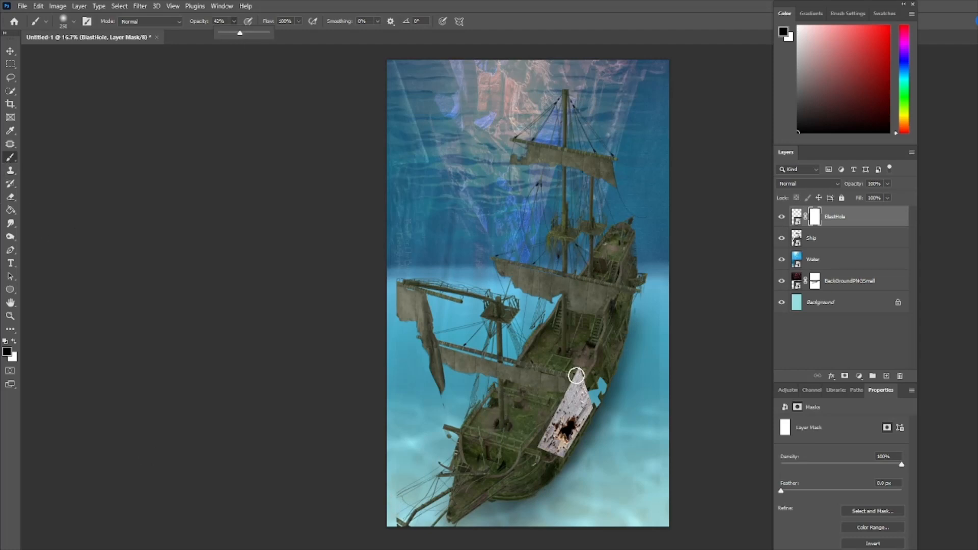
{"action": "mouse_move", "coordinate": [584, 369]}
{"action": "left_mouse_down"}
{"action": "mouse_move", "coordinate": [560, 393]}
{"action": "mouse_move", "coordinate": [581, 372]}
{"action": "mouse_move", "coordinate": [556, 401]}
{"action": "mouse_move", "coordinate": [568, 377]}
{"action": "mouse_move", "coordinate": [596, 409]}
{"action": "mouse_move", "coordinate": [586, 376]}
{"action": "mouse_move", "coordinate": [588, 397]}
{"action": "mouse_move", "coordinate": [581, 377]}
{"action": "mouse_move", "coordinate": [585, 394]}
{"action": "mouse_move", "coordinate": [580, 380]}
{"action": "mouse_move", "coordinate": [559, 400]}
{"action": "mouse_move", "coordinate": [564, 388]}
{"action": "mouse_move", "coordinate": [539, 448]}
{"action": "mouse_move", "coordinate": [570, 461]}
{"action": "mouse_move", "coordinate": [531, 450]}
{"action": "mouse_move", "coordinate": [531, 435]}
{"action": "mouse_move", "coordinate": [547, 427]}
{"action": "mouse_move", "coordinate": [559, 461]}
{"action": "left_mouse_up"}
{"action": "mouse_move", "coordinate": [598, 393]}
{"action": "left_mouse_down"}
{"action": "mouse_move", "coordinate": [576, 399]}
{"action": "mouse_move", "coordinate": [596, 413]}
{"action": "mouse_move", "coordinate": [588, 437]}
{"action": "mouse_move", "coordinate": [561, 456]}
{"action": "mouse_move", "coordinate": [547, 445]}
{"action": "mouse_move", "coordinate": [575, 406]}
{"action": "left_mouse_up"}
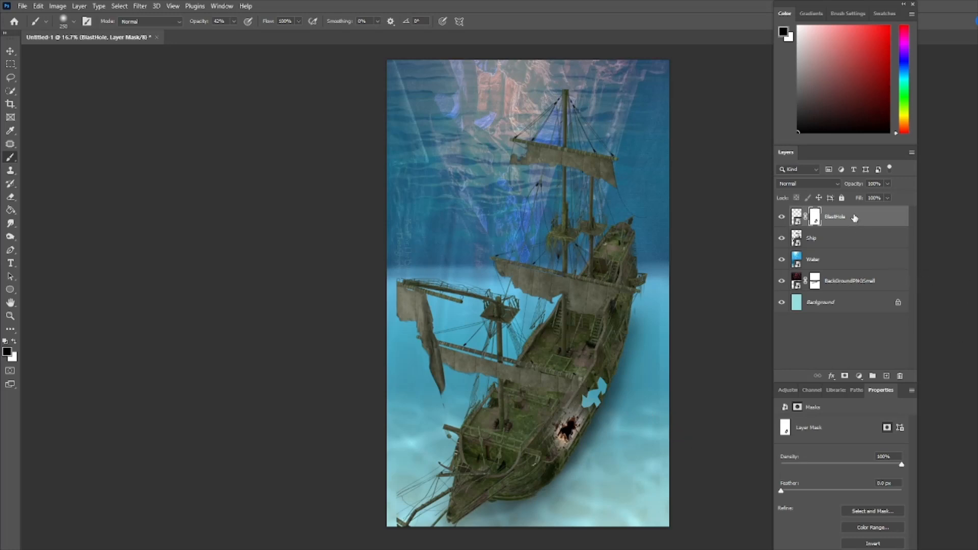
Step: Duplicate the BlastHole layer and move the copy up over the remaining gap in the ship's hull
{"action": "left_click_drag", "start_coordinate": [855, 218], "coordinate": [887, 377]}
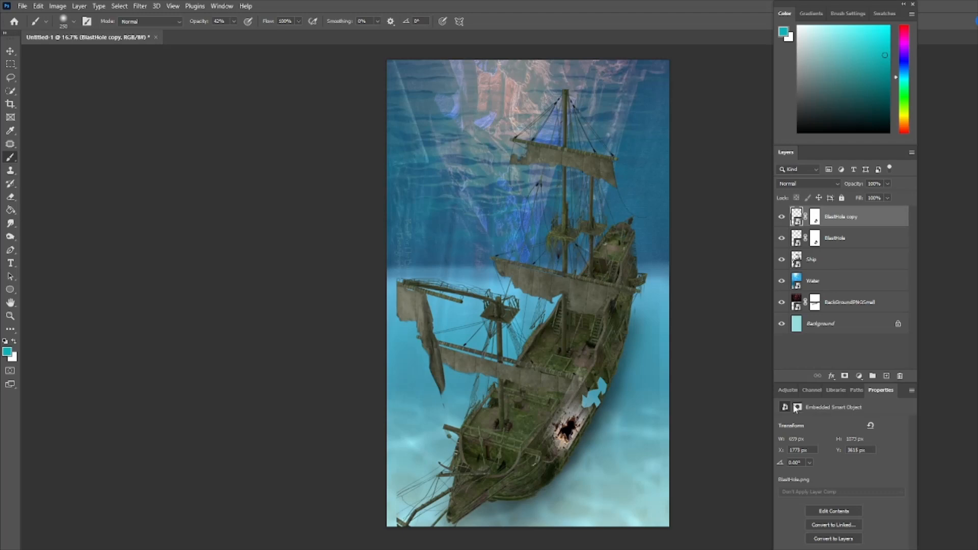
{"action": "key", "text": "ctrl+t"}
{"action": "left_click_drag", "start_coordinate": [590, 412], "coordinate": [594, 366]}
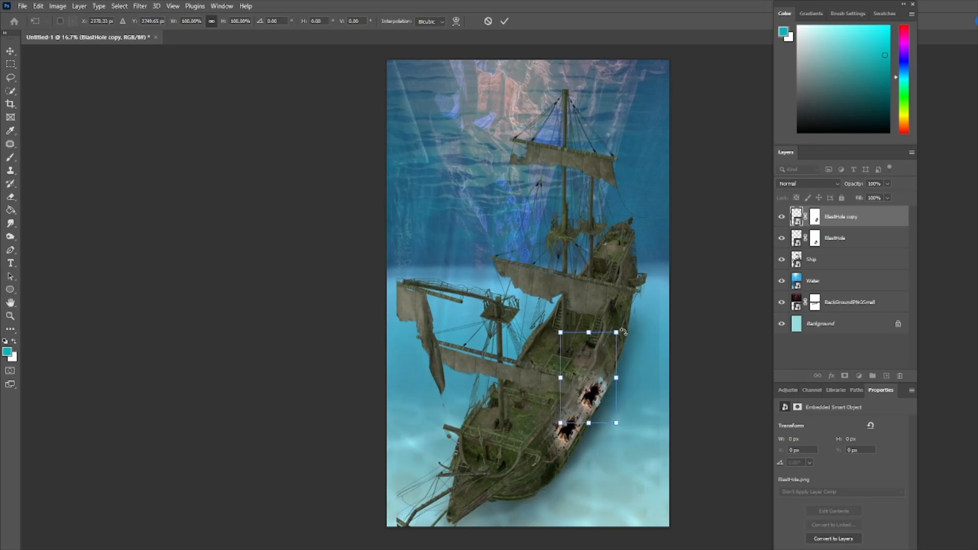
Step: Enlarge the BlastHole copy to about 123%, rotate it to about 173°, and position it so it covers the hull gap
{"action": "left_click_drag", "start_coordinate": [618, 331], "coordinate": [626, 318]}
{"action": "left_click_drag", "start_coordinate": [561, 423], "coordinate": [556, 430]}
{"action": "left_click_drag", "start_coordinate": [641, 326], "coordinate": [463, 461]}
{"action": "left_click_drag", "start_coordinate": [613, 434], "coordinate": [619, 457]}
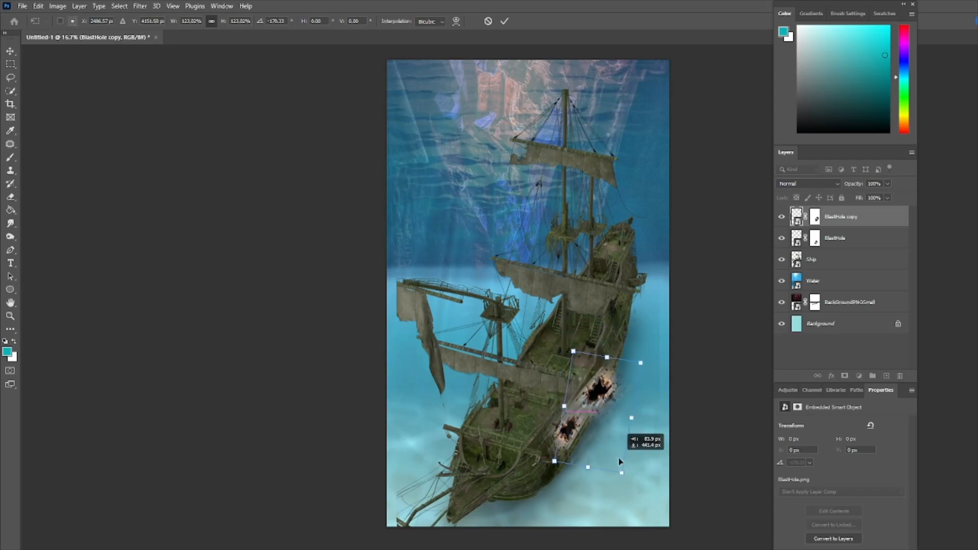
{"action": "left_click_drag", "start_coordinate": [655, 350], "coordinate": [638, 328]}
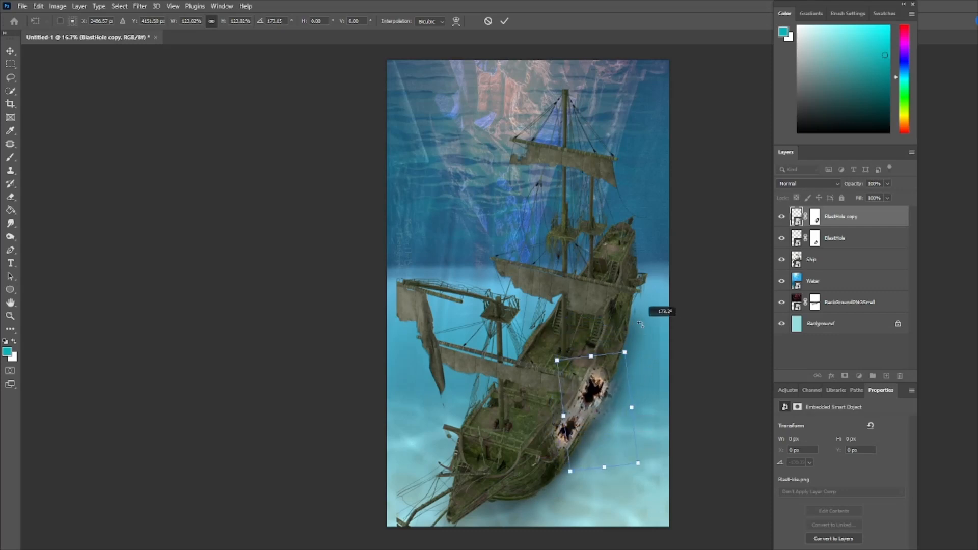
{"action": "left_click_drag", "start_coordinate": [614, 402], "coordinate": [617, 402]}
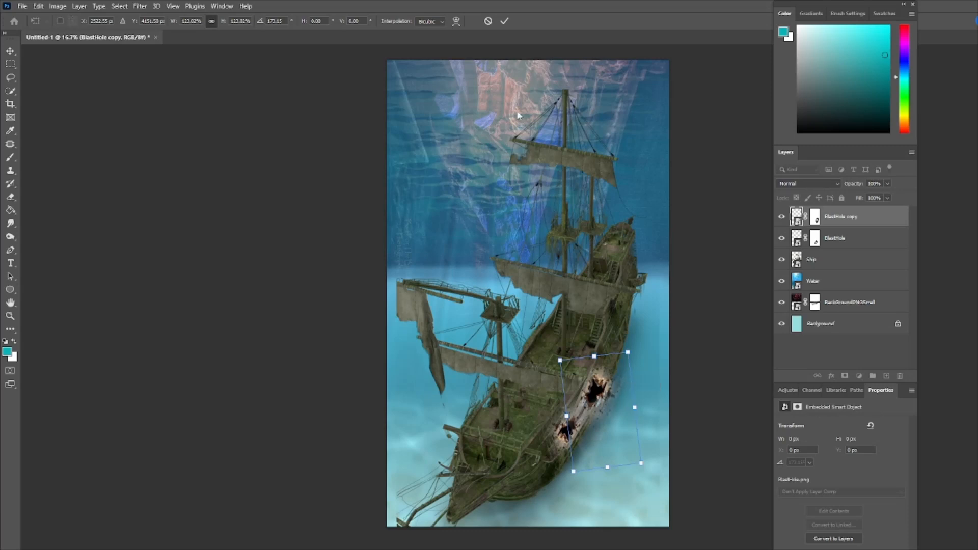
{"action": "left_click", "coordinate": [504, 21]}
Step: Paint away the BlastHole copy's stray edges around the hull on its layer mask
{"action": "key", "text": "b"}
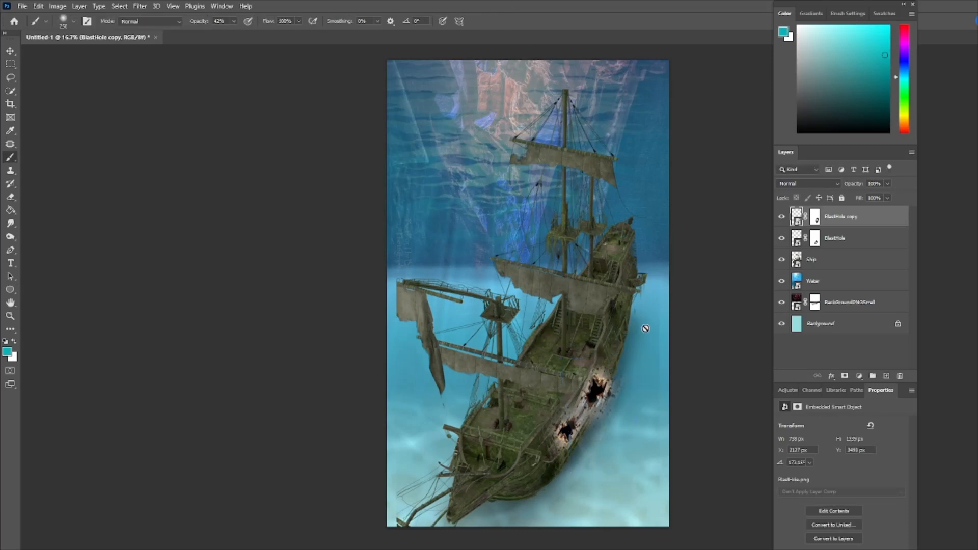
{"action": "left_click", "coordinate": [816, 218]}
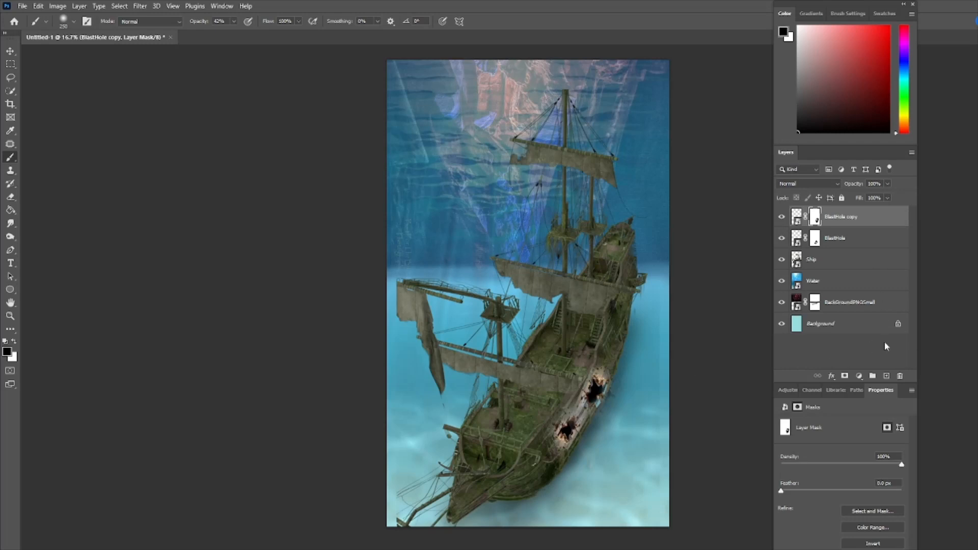
Step: Add a new layer above the BlastHole copy and name it Bubbles
{"action": "left_click", "coordinate": [887, 377]}
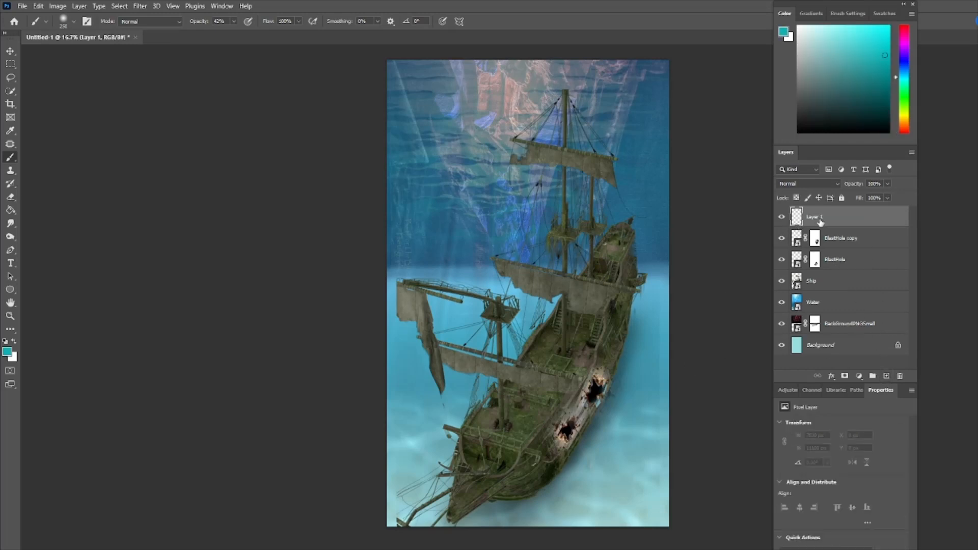
{"action": "double_click", "coordinate": [815, 217]}
{"action": "type", "text": "Bubbles"}
{"action": "key", "text": "Return"}
Step: Choose brush 56 from the Free Bubble Photoshop set and make white the foreground colour
{"action": "left_click", "coordinate": [71, 24]}
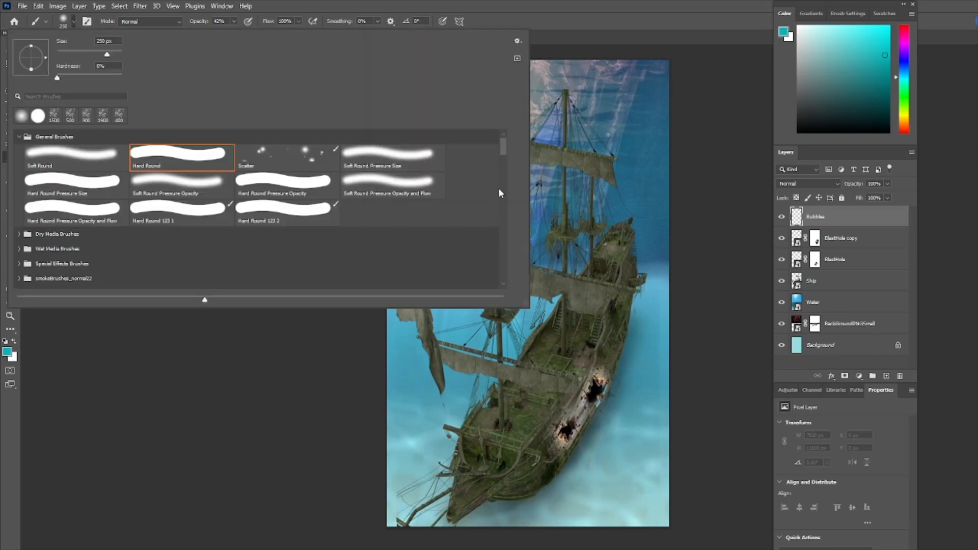
{"action": "left_click_drag", "start_coordinate": [504, 156], "coordinate": [501, 261]}
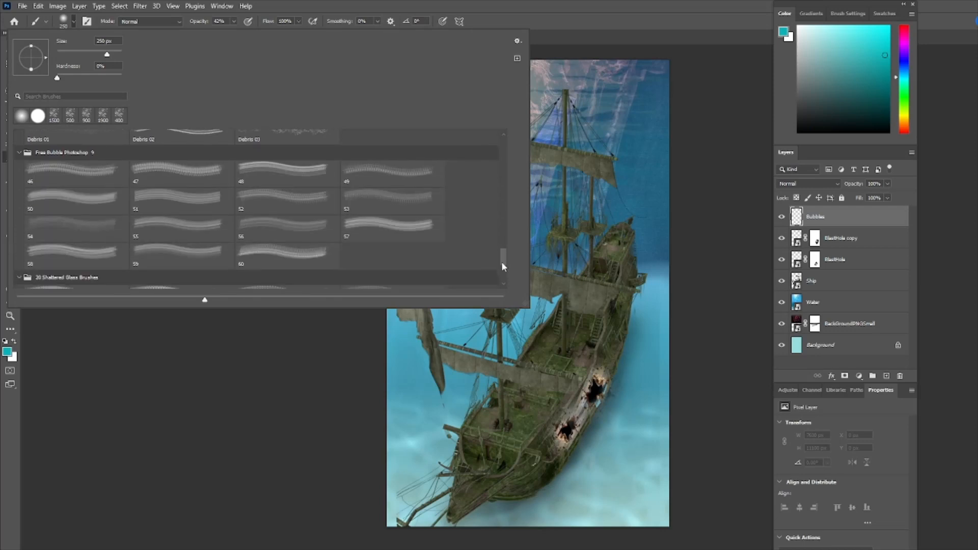
{"action": "left_click", "coordinate": [295, 228]}
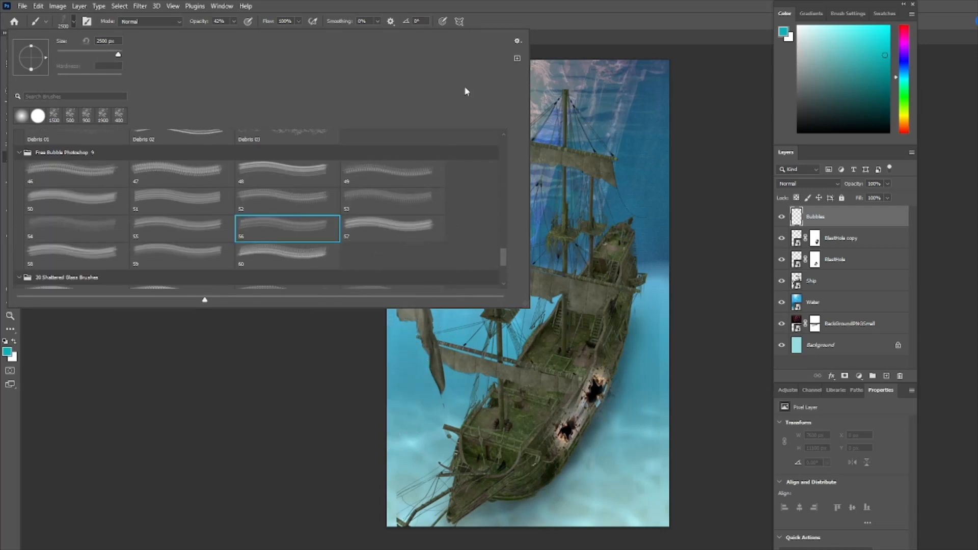
{"action": "left_click", "coordinate": [484, 4]}
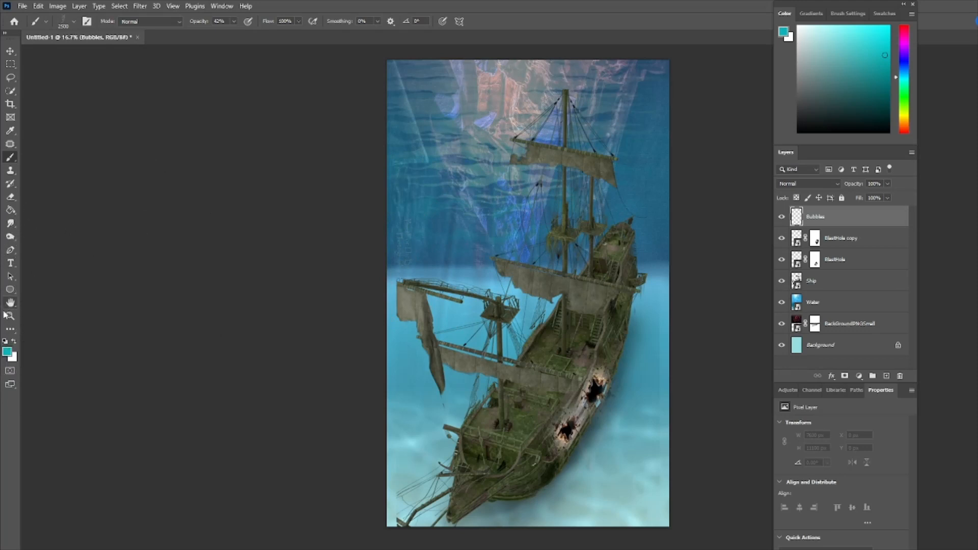
{"action": "key", "text": "d"}
{"action": "left_click", "coordinate": [11, 329]}
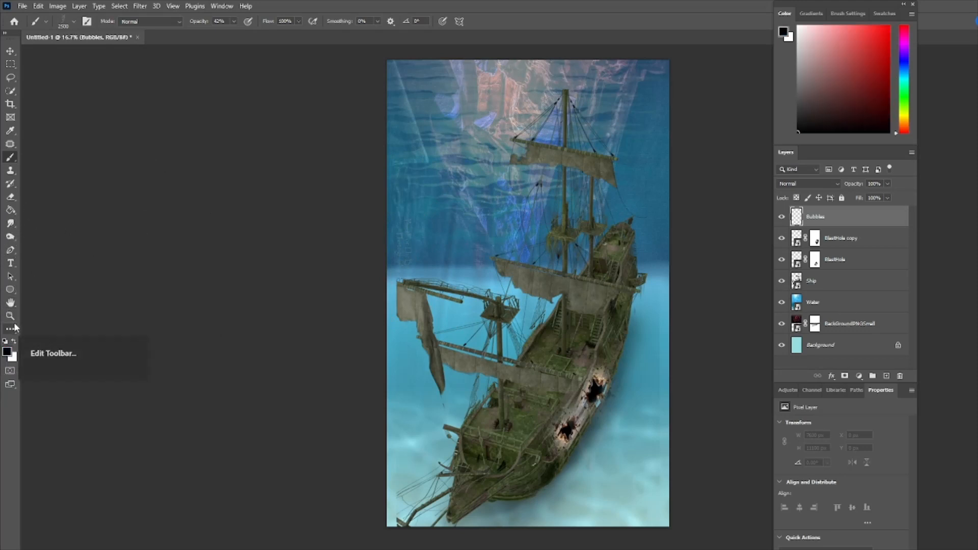
{"action": "key", "text": "x"}
Step: Shrink the bubble brush to about 900 px and stamp bubbles on the hull beside the blast holes
{"action": "left_click_drag", "start_coordinate": [553, 369], "coordinate": [599, 329]}
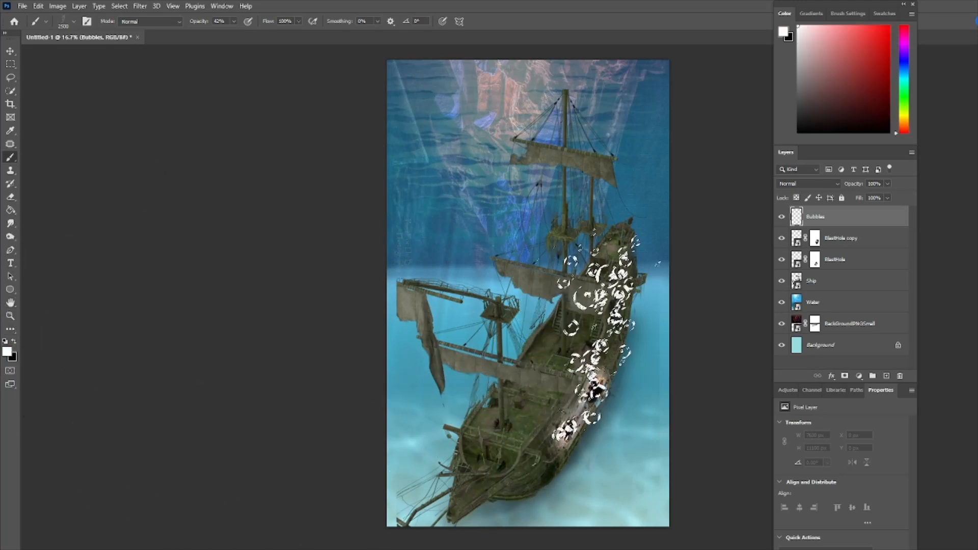
{"action": "key", "text": "bracketleft"}
{"action": "key", "text": "bracketleft"}
{"action": "key", "text": "bracketleft"}
{"action": "key", "text": "bracketleft"}
{"action": "key", "text": "bracketleft"}
{"action": "key", "text": "bracketleft"}
{"action": "key", "text": "bracketleft"}
{"action": "key", "text": "bracketleft"}
{"action": "key", "text": "bracketleft"}
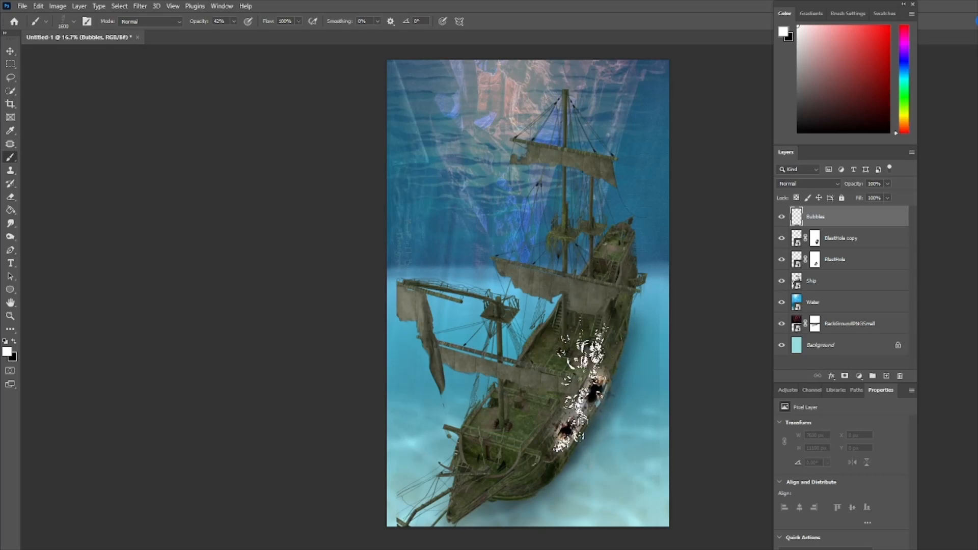
{"action": "key", "text": "bracketleft"}
{"action": "key", "text": "bracketleft"}
{"action": "key", "text": "bracketleft"}
{"action": "key", "text": "bracketleft"}
{"action": "key", "text": "bracketleft"}
{"action": "key", "text": "bracketleft"}
{"action": "key", "text": "bracketleft"}
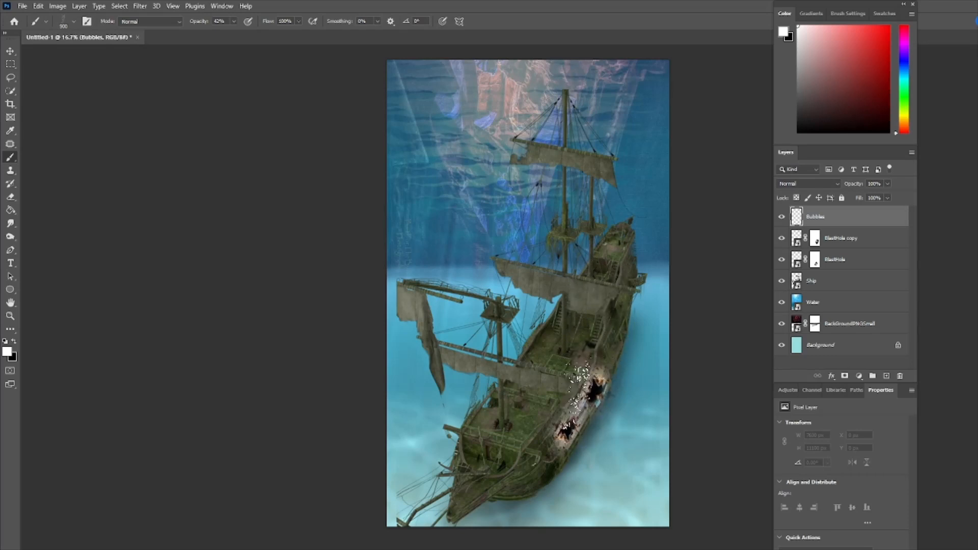
{"action": "left_click", "coordinate": [638, 354]}
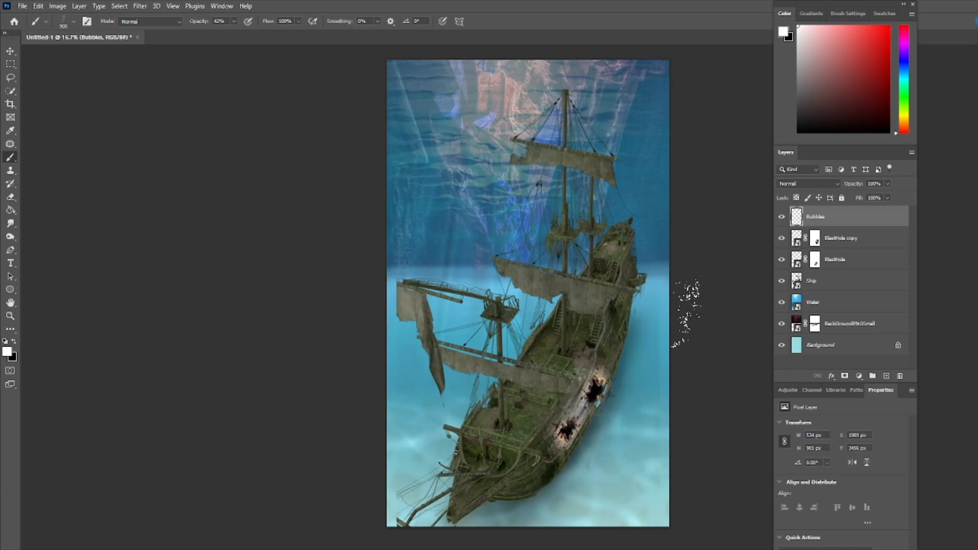
Step: Raise the brush opacity to 100% and stamp more bubbles beside the upper blast hole
{"action": "left_click", "coordinate": [234, 24]}
{"action": "left_click_drag", "start_coordinate": [235, 35], "coordinate": [284, 37]}
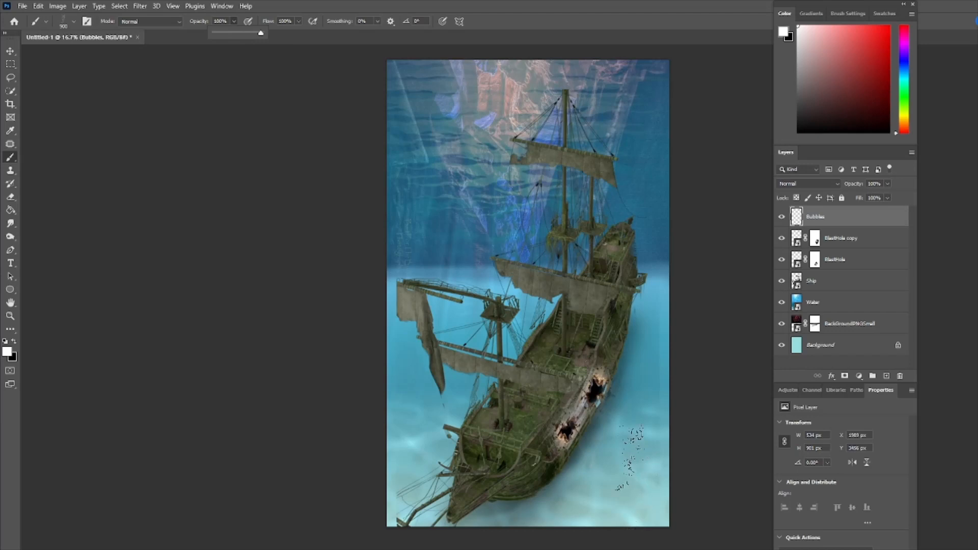
{"action": "left_click_drag", "start_coordinate": [578, 423], "coordinate": [576, 369]}
{"action": "left_click", "coordinate": [577, 387]}
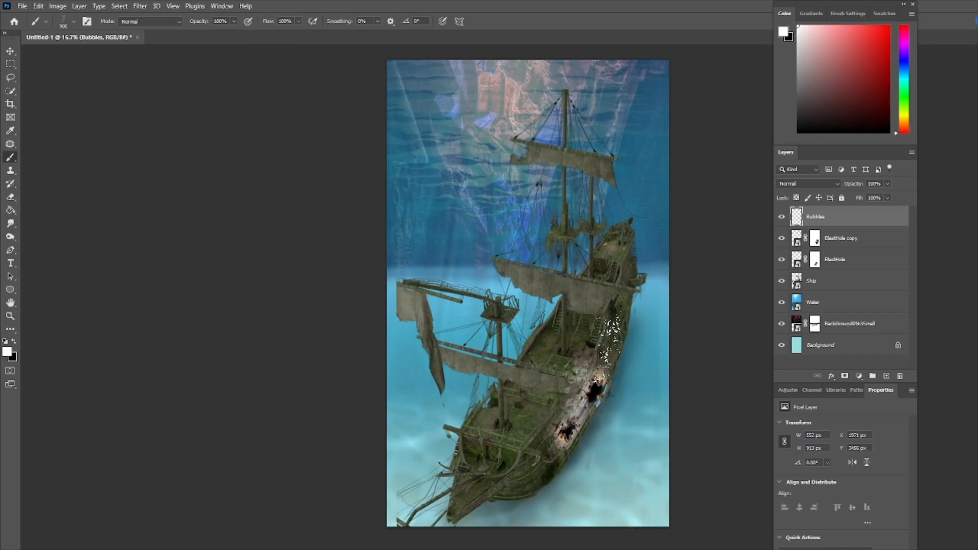
Step: Stamp bubbles rising over the deck above the blast holes, enlarging the brush between stamps
{"action": "key", "text": "bracketright"}
{"action": "left_click", "coordinate": [609, 343]}
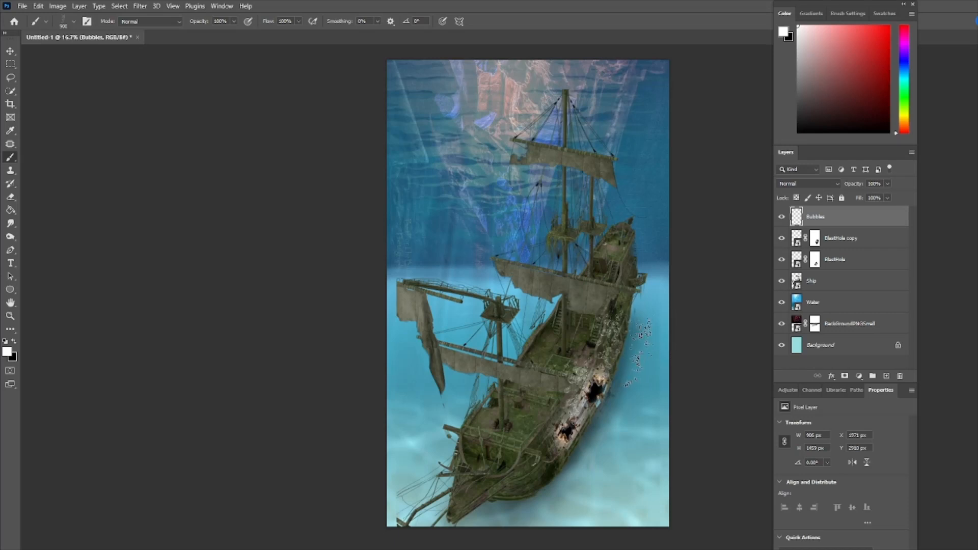
{"action": "key", "text": "bracketright"}
{"action": "key", "text": "bracketright"}
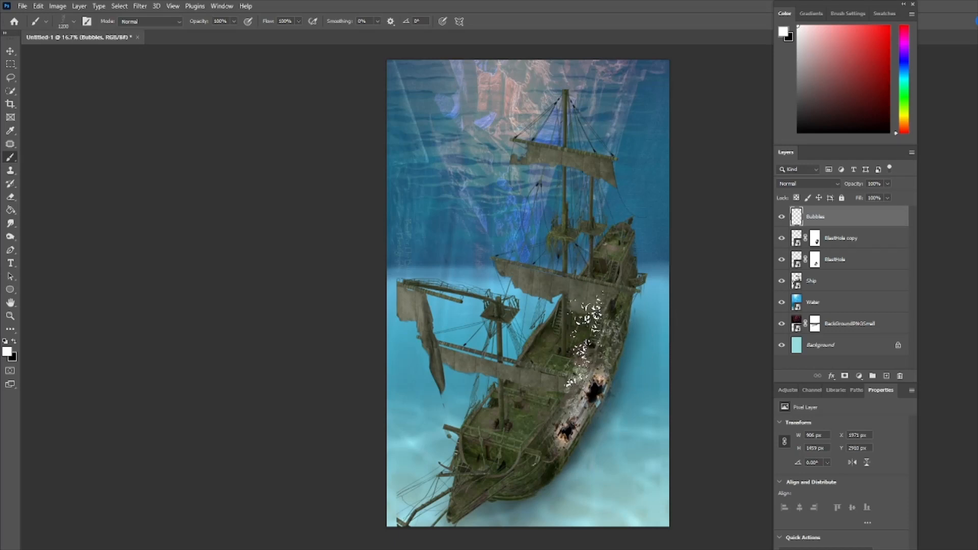
{"action": "left_click", "coordinate": [589, 334]}
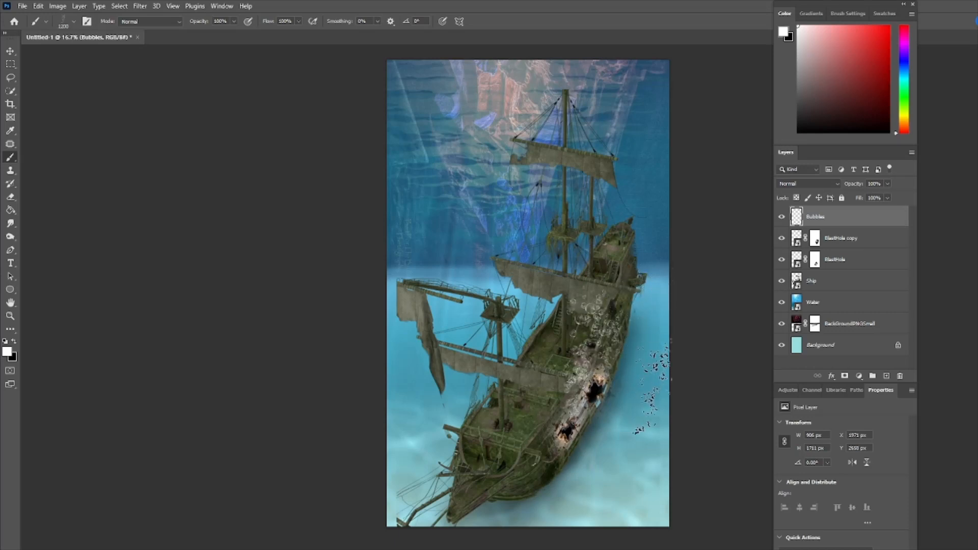
Step: Reduce the bubble brush to 700 px and stamp bubbles around the base of the front mast
{"action": "key", "text": "bracketleft"}
{"action": "key", "text": "bracketleft"}
{"action": "key", "text": "bracketleft"}
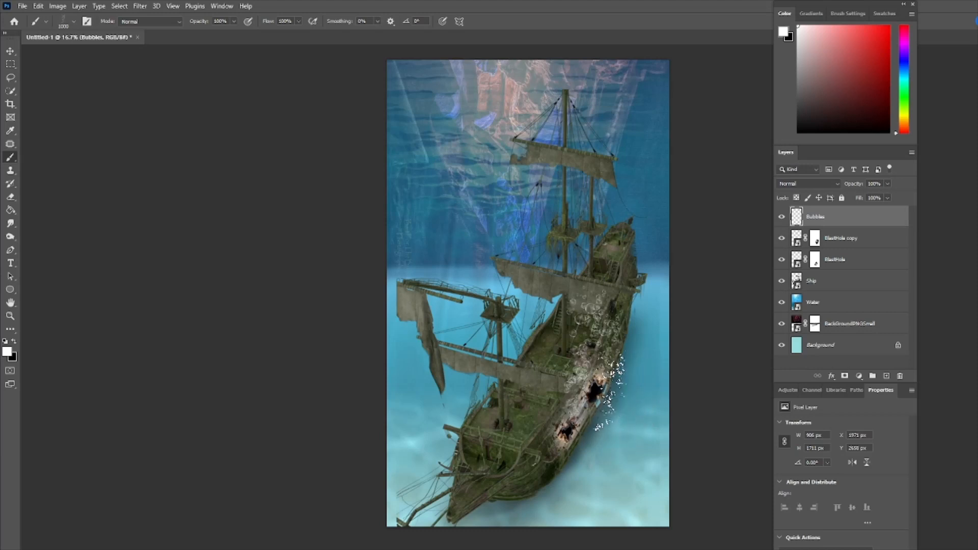
{"action": "key", "text": "bracketleft"}
{"action": "key", "text": "bracketleft"}
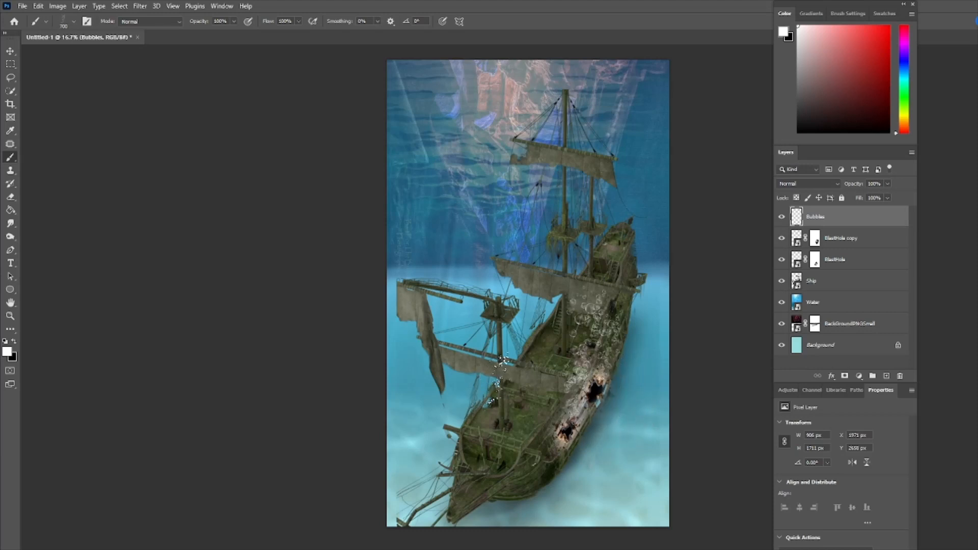
{"action": "left_click", "coordinate": [503, 370]}
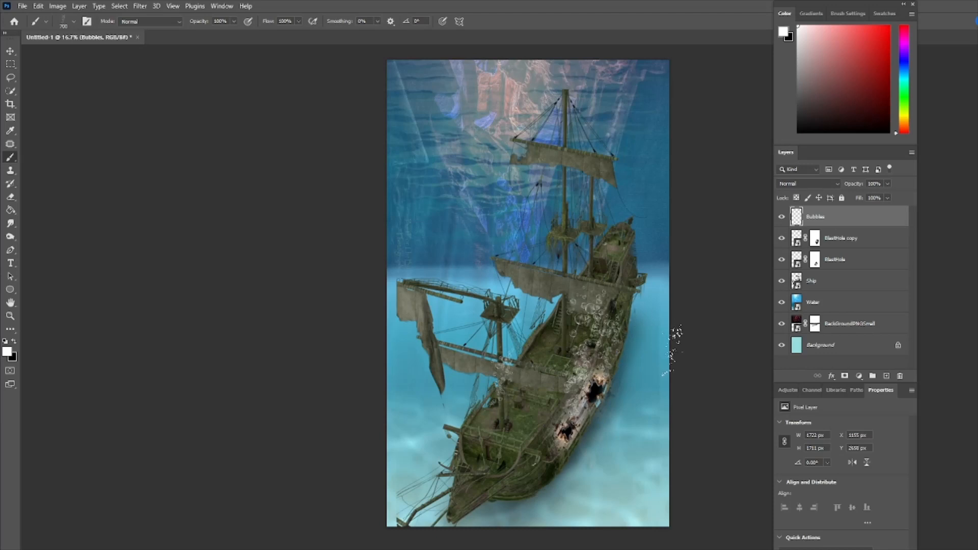
Step: Stamp additional bubbles around the front mast and stern, varying the brush size between 500 and 800 px
{"action": "key", "text": "bracketleft"}
{"action": "key", "text": "bracketleft"}
{"action": "left_click", "coordinate": [493, 389]}
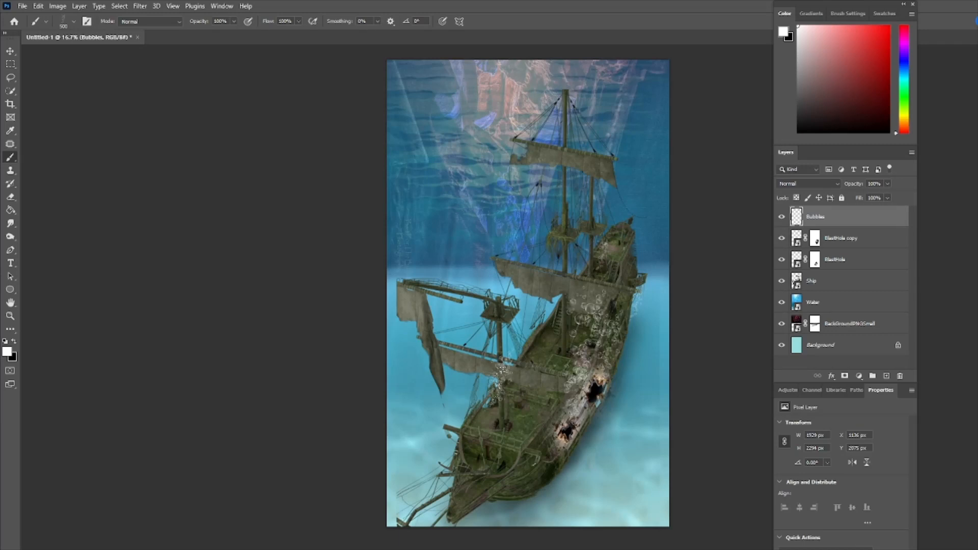
{"action": "key", "text": "bracketright"}
{"action": "key", "text": "bracketright"}
{"action": "key", "text": "bracketright"}
{"action": "left_click", "coordinate": [500, 372]}
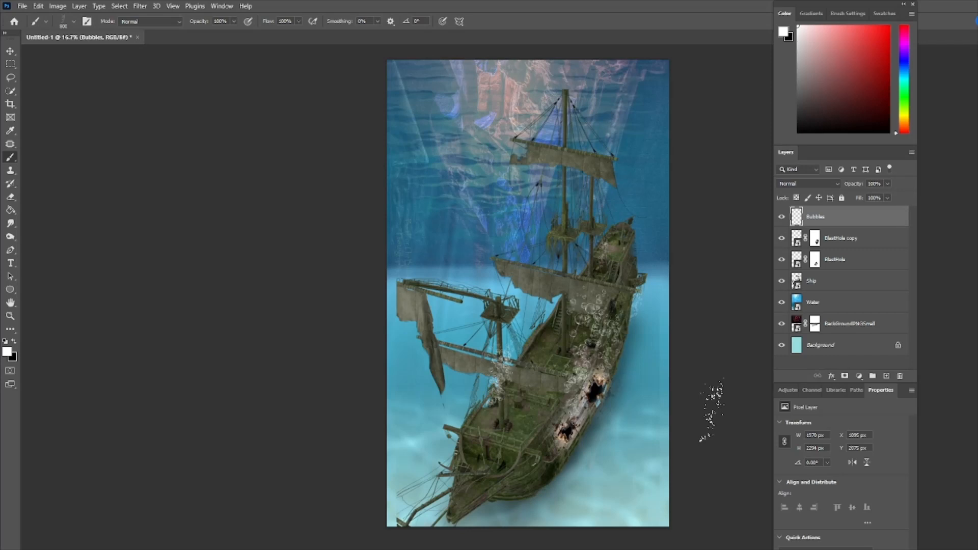
Step: Add a new layer directly above the Water layer and name it Dust
{"action": "left_click", "coordinate": [874, 241]}
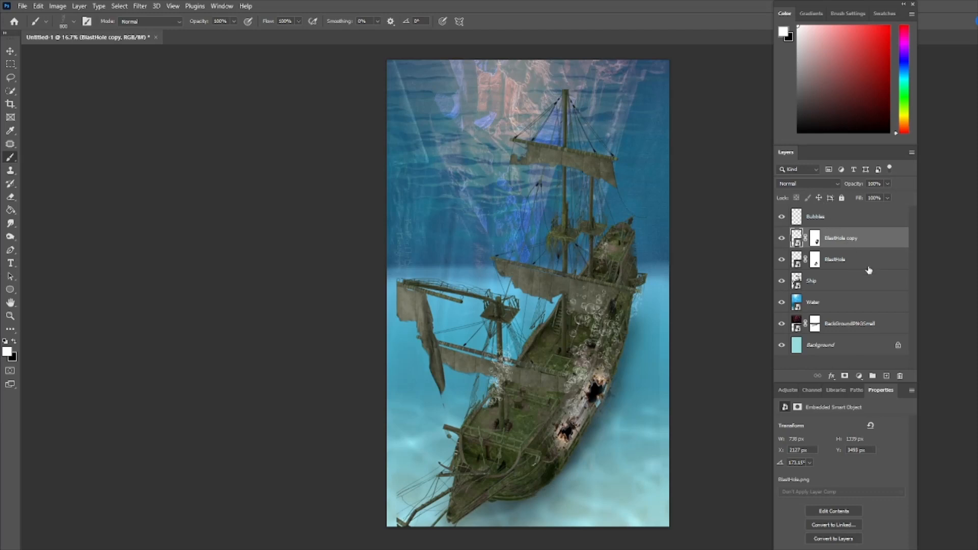
{"action": "left_click", "coordinate": [861, 310]}
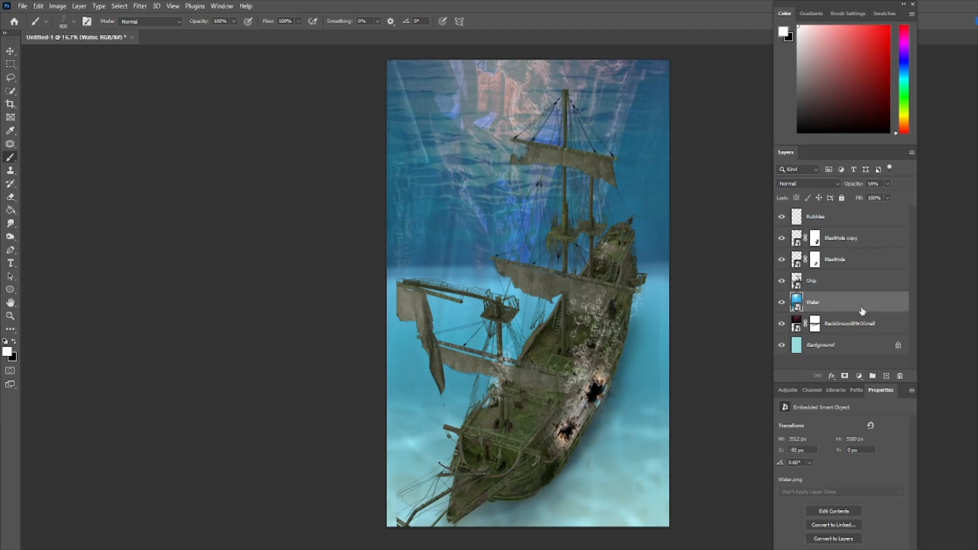
{"action": "left_click", "coordinate": [887, 377]}
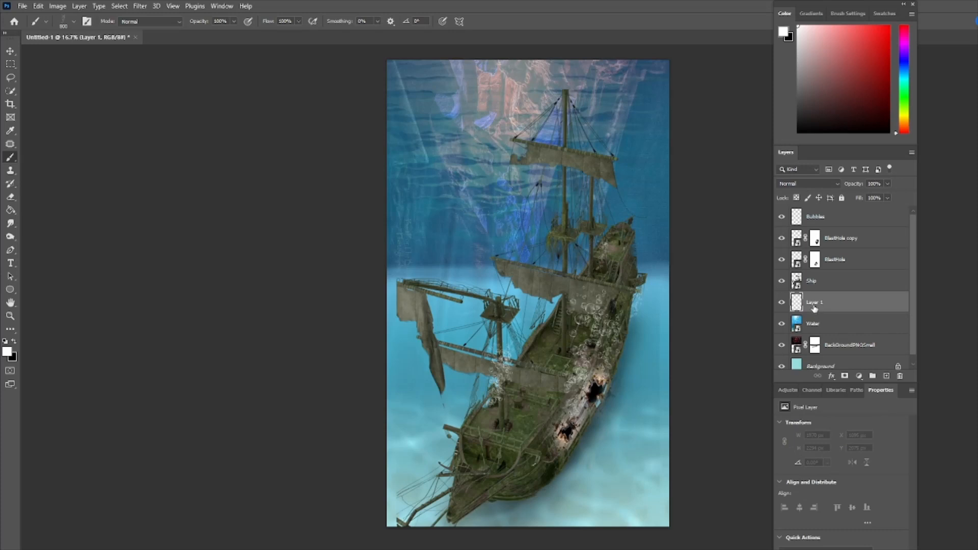
{"action": "double_click", "coordinate": [814, 306]}
{"action": "key", "text": "Return"}
Step: Change the foreground colour from white to a muted dark olive yellow, #7f7322, for painting the dust
{"action": "left_click", "coordinate": [7, 353]}
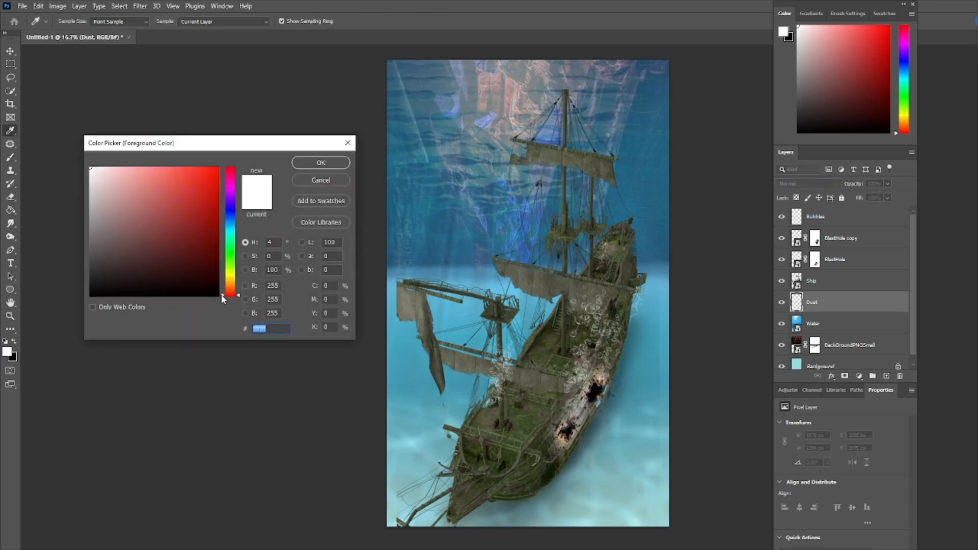
{"action": "left_click_drag", "start_coordinate": [222, 299], "coordinate": [223, 281]}
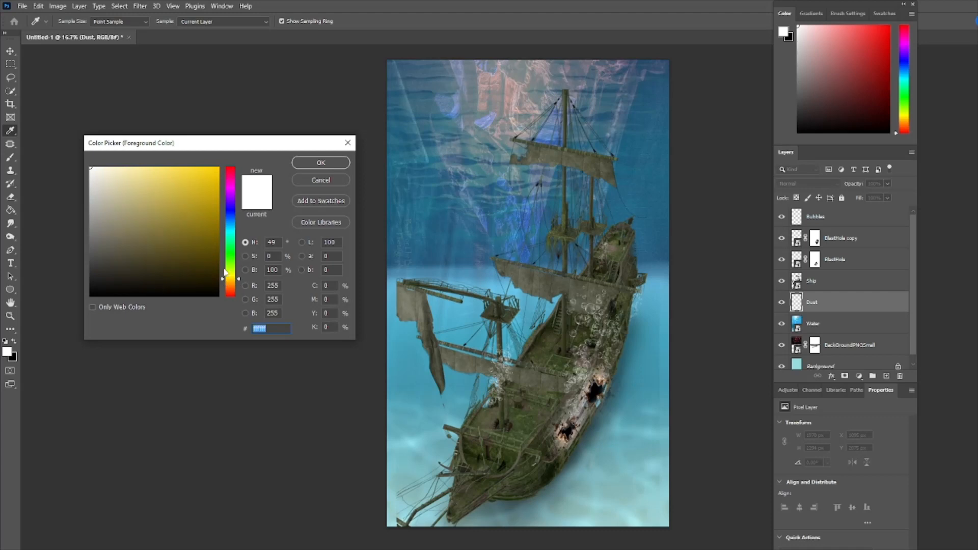
{"action": "left_click", "coordinate": [217, 228]}
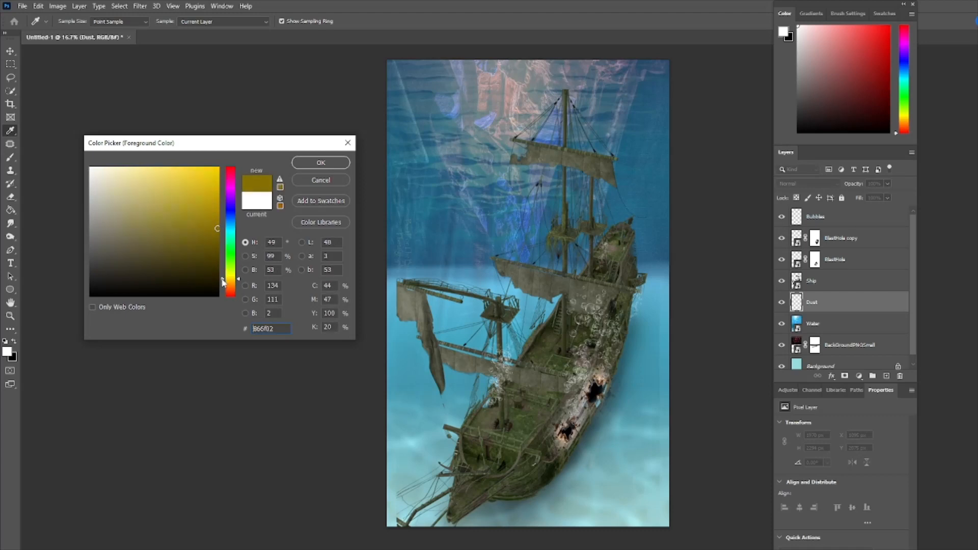
{"action": "left_click_drag", "start_coordinate": [222, 281], "coordinate": [223, 281]}
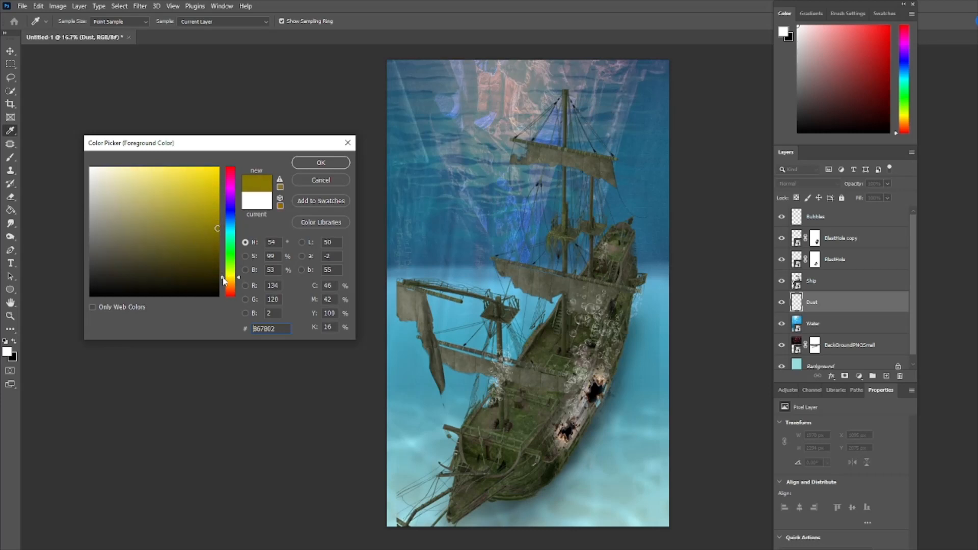
{"action": "left_click_drag", "start_coordinate": [220, 232], "coordinate": [184, 233]}
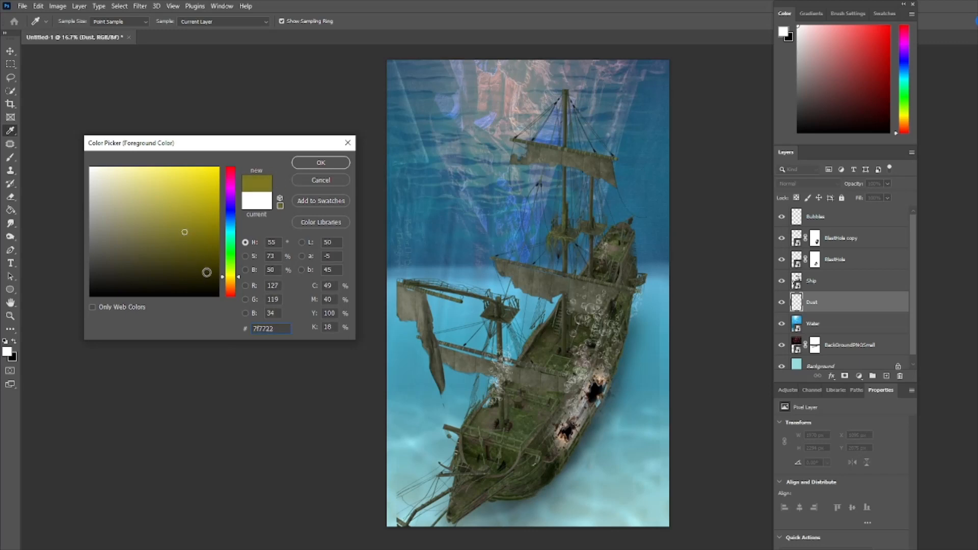
{"action": "left_click_drag", "start_coordinate": [223, 278], "coordinate": [222, 280]}
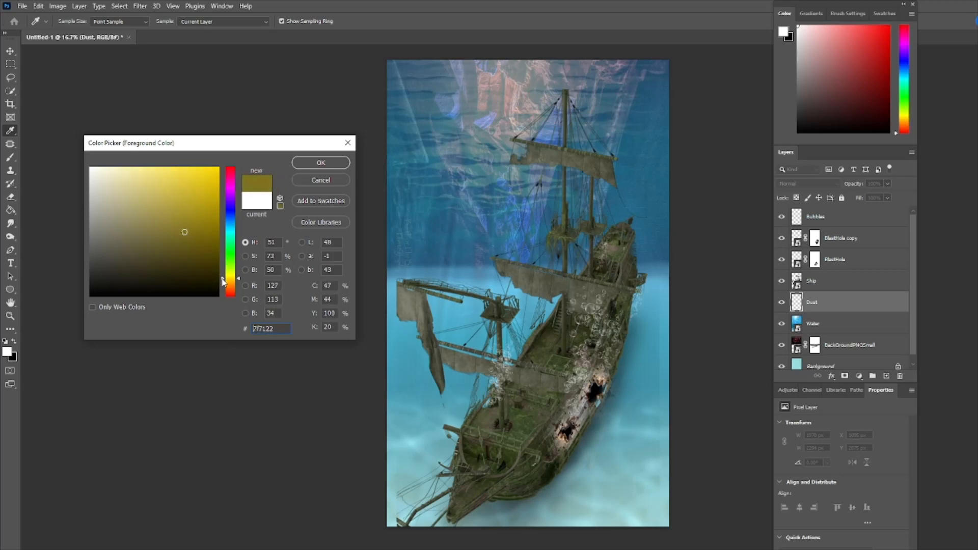
{"action": "left_click", "coordinate": [316, 162]}
Step: Choose the Cloud/Dust 02 brush from Nemanja's Cloud-Smoke-Dust brushes and set its opacity to 100%
{"action": "key", "text": "b"}
{"action": "left_click", "coordinate": [48, 22]}
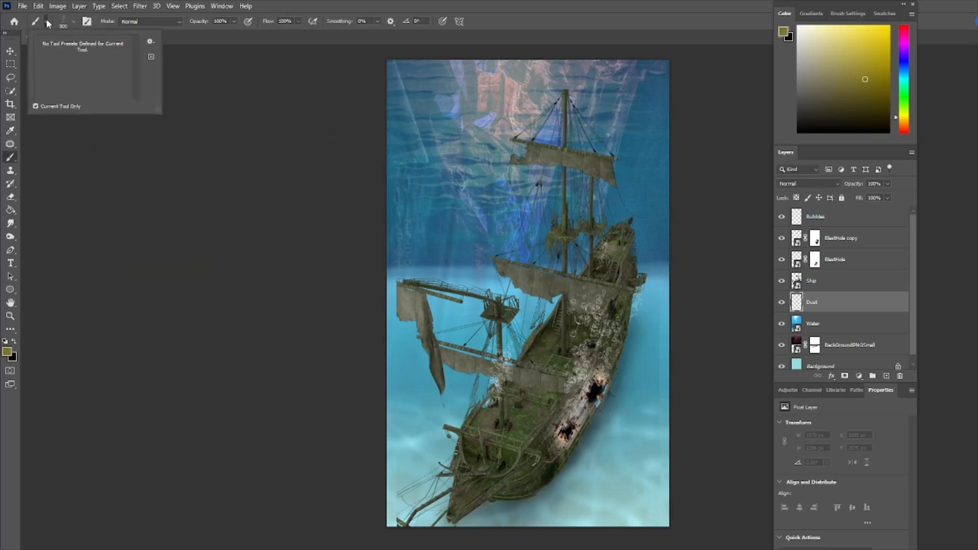
{"action": "left_click", "coordinate": [73, 22]}
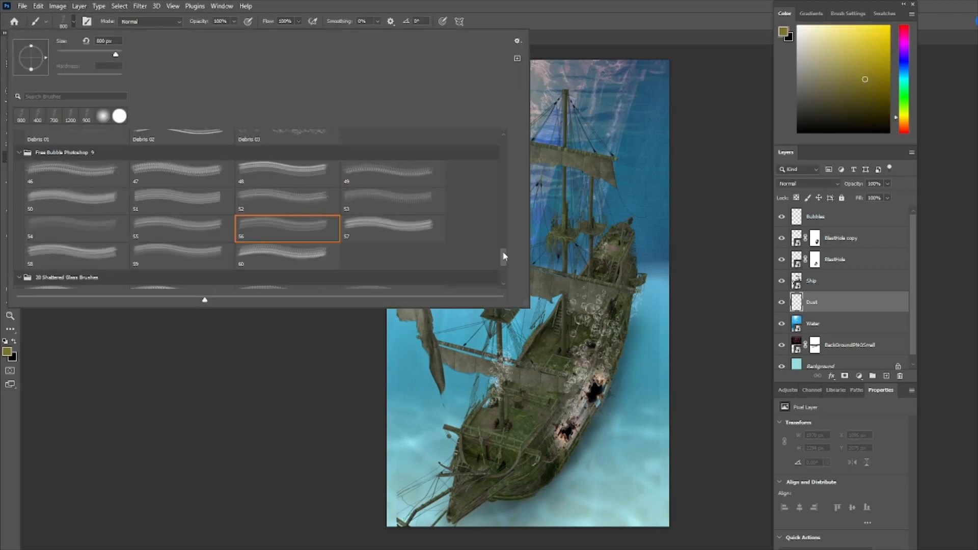
{"action": "mouse_move", "coordinate": [504, 256]}
{"action": "left_mouse_down"}
{"action": "mouse_move", "coordinate": [504, 273]}
{"action": "mouse_move", "coordinate": [511, 236]}
{"action": "left_mouse_up"}
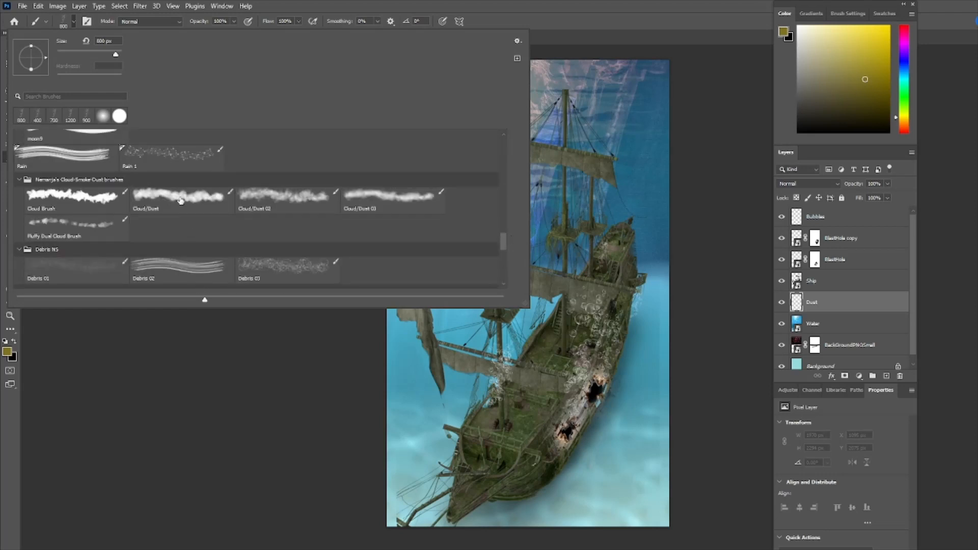
{"action": "left_click", "coordinate": [285, 197]}
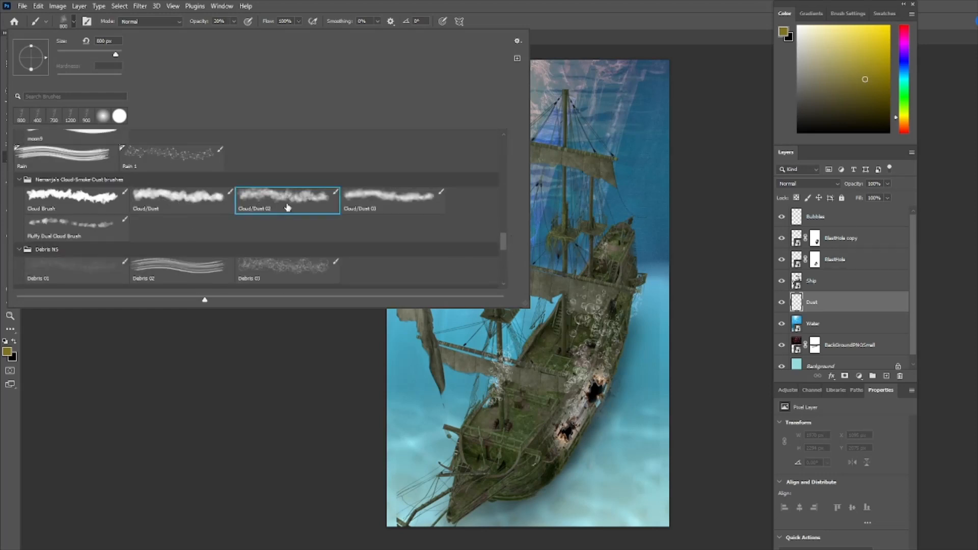
{"action": "left_click", "coordinate": [589, 7]}
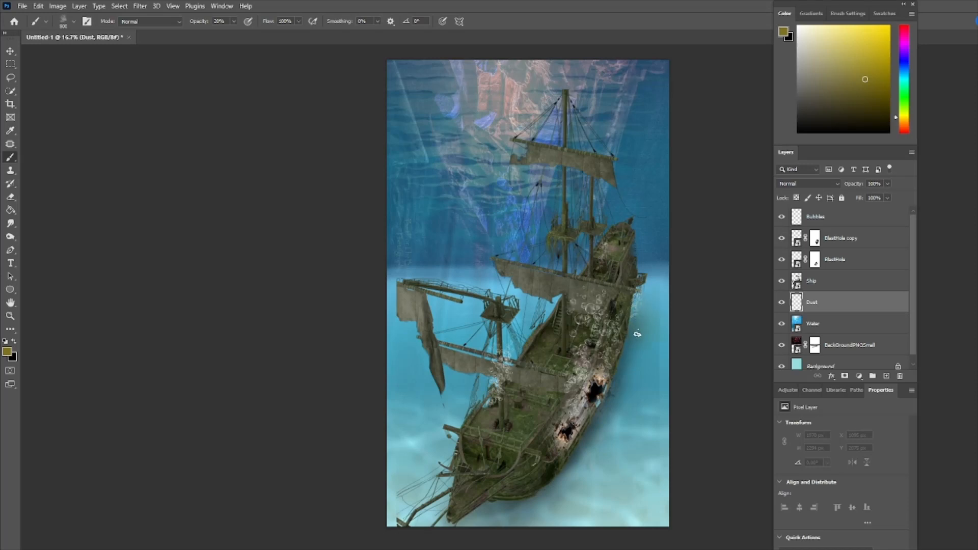
{"action": "left_click", "coordinate": [234, 20]}
{"action": "left_click_drag", "start_coordinate": [233, 32], "coordinate": [271, 32]}
Step: Paint olive dust clouds behind the ship along both sides of the hull, between the masts and around the stern
{"action": "left_click", "coordinate": [630, 324]}
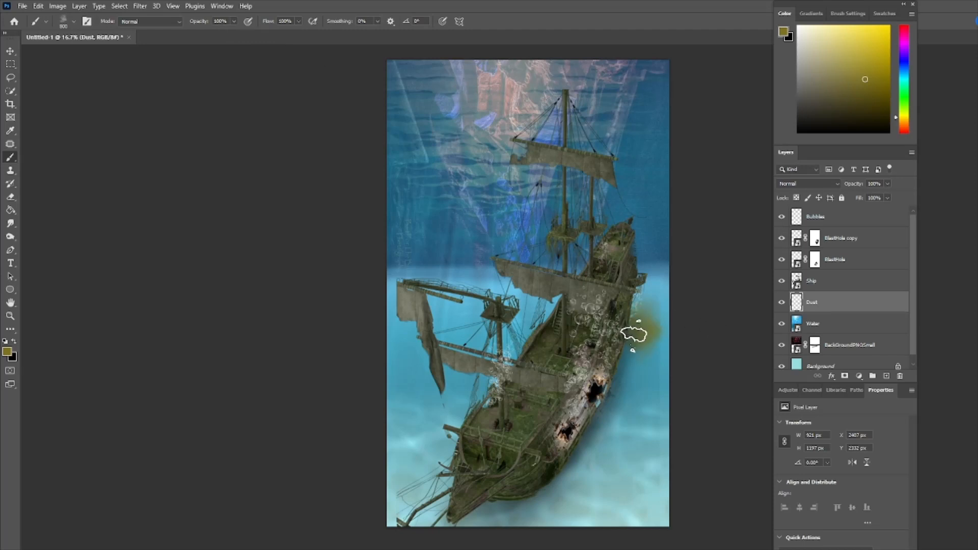
{"action": "mouse_move", "coordinate": [636, 330]}
{"action": "left_mouse_down"}
{"action": "mouse_move", "coordinate": [617, 403]}
{"action": "mouse_move", "coordinate": [569, 444]}
{"action": "mouse_move", "coordinate": [566, 457]}
{"action": "mouse_move", "coordinate": [579, 462]}
{"action": "mouse_move", "coordinate": [574, 449]}
{"action": "mouse_move", "coordinate": [540, 476]}
{"action": "mouse_move", "coordinate": [547, 486]}
{"action": "mouse_move", "coordinate": [530, 504]}
{"action": "mouse_move", "coordinate": [488, 500]}
{"action": "mouse_move", "coordinate": [495, 481]}
{"action": "mouse_move", "coordinate": [449, 439]}
{"action": "mouse_move", "coordinate": [465, 398]}
{"action": "mouse_move", "coordinate": [494, 379]}
{"action": "left_mouse_up"}
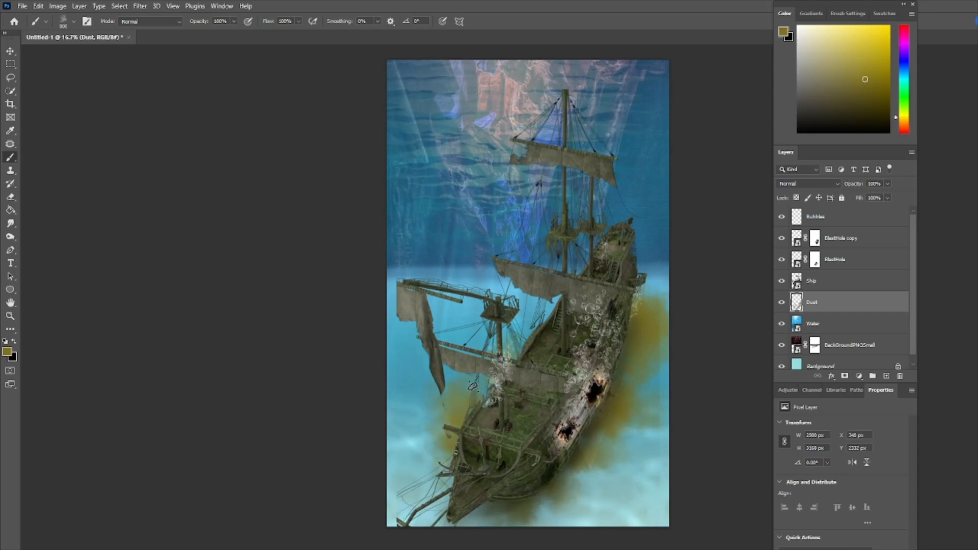
{"action": "mouse_move", "coordinate": [530, 340]}
{"action": "left_mouse_down"}
{"action": "mouse_move", "coordinate": [532, 332]}
{"action": "mouse_move", "coordinate": [518, 341]}
{"action": "mouse_move", "coordinate": [556, 314]}
{"action": "mouse_move", "coordinate": [586, 249]}
{"action": "mouse_move", "coordinate": [631, 219]}
{"action": "mouse_move", "coordinate": [641, 286]}
{"action": "mouse_move", "coordinate": [644, 263]}
{"action": "left_mouse_up"}
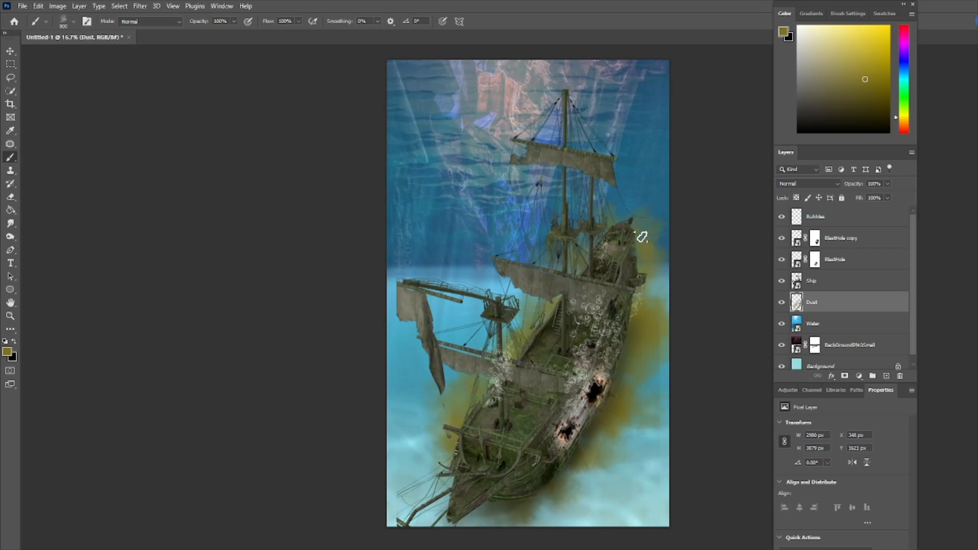
{"action": "mouse_move", "coordinate": [451, 497]}
{"action": "left_mouse_down"}
{"action": "mouse_move", "coordinate": [449, 516]}
{"action": "mouse_move", "coordinate": [485, 504]}
{"action": "mouse_move", "coordinate": [485, 517]}
{"action": "left_mouse_up"}
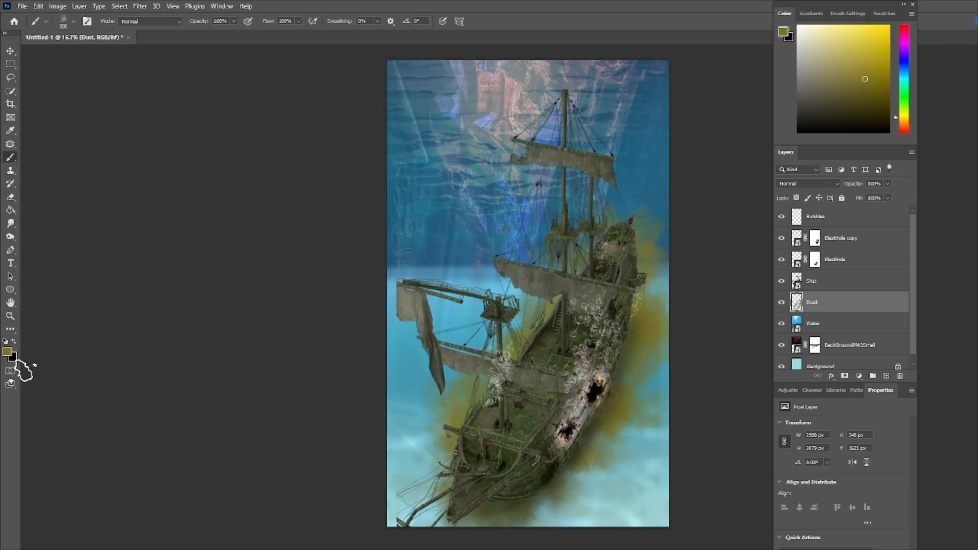
Step: Lighten the foreground colour slightly to #887d30
{"action": "left_click", "coordinate": [7, 352]}
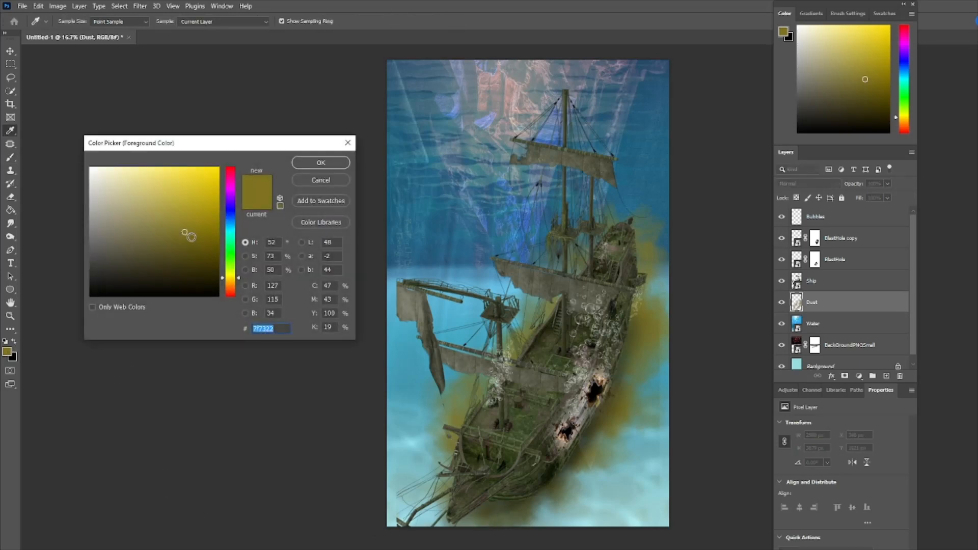
{"action": "mouse_move", "coordinate": [185, 233]}
{"action": "left_mouse_down"}
{"action": "mouse_move", "coordinate": [172, 236]}
{"action": "mouse_move", "coordinate": [174, 229]}
{"action": "left_mouse_up"}
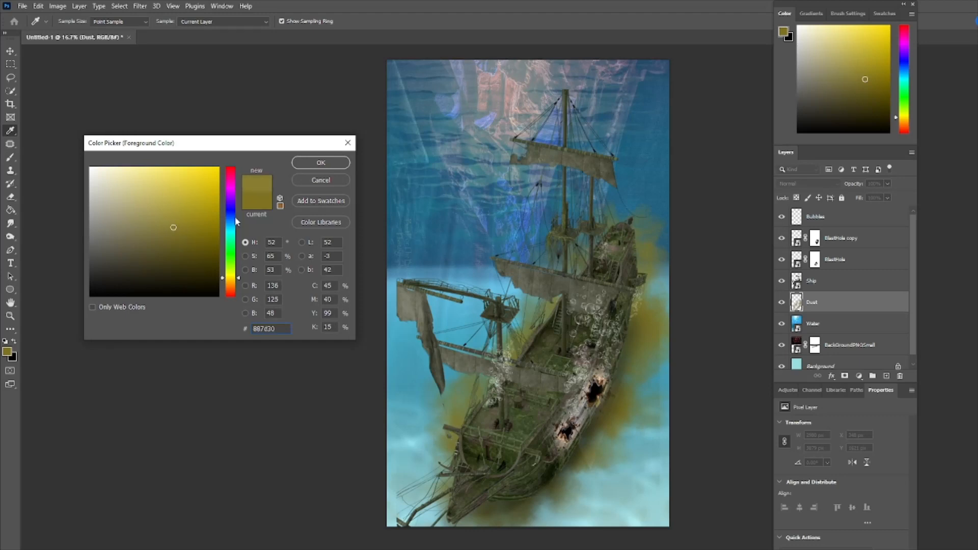
{"action": "left_click", "coordinate": [317, 164]}
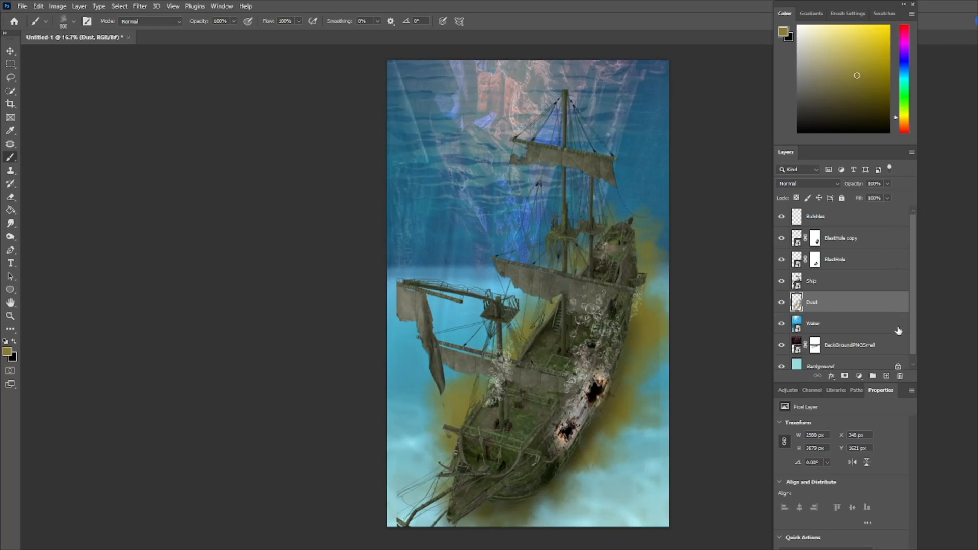
Step: Add a layer named Dust directly above the Ship layer and paint dust over the hull's lower edge and bow
{"action": "left_click", "coordinate": [873, 280]}
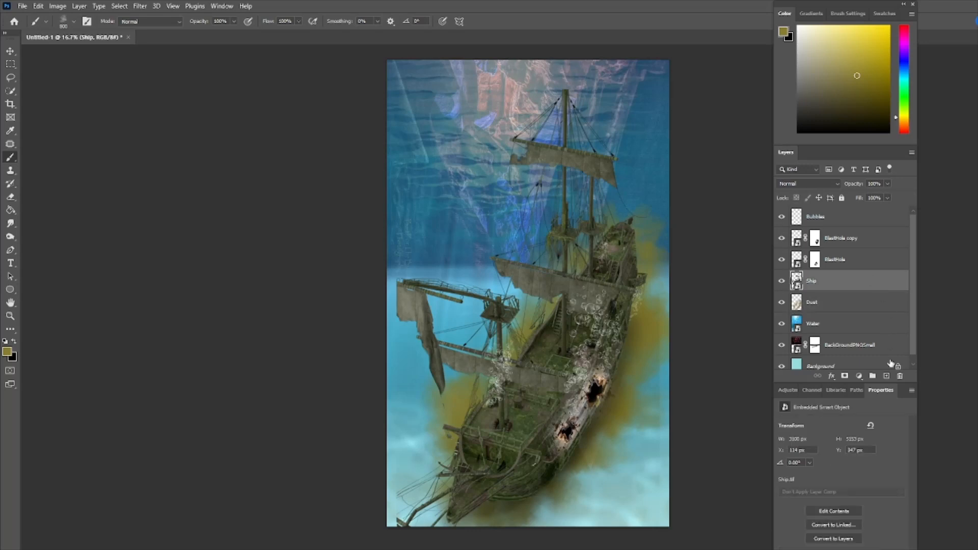
{"action": "left_click", "coordinate": [887, 376]}
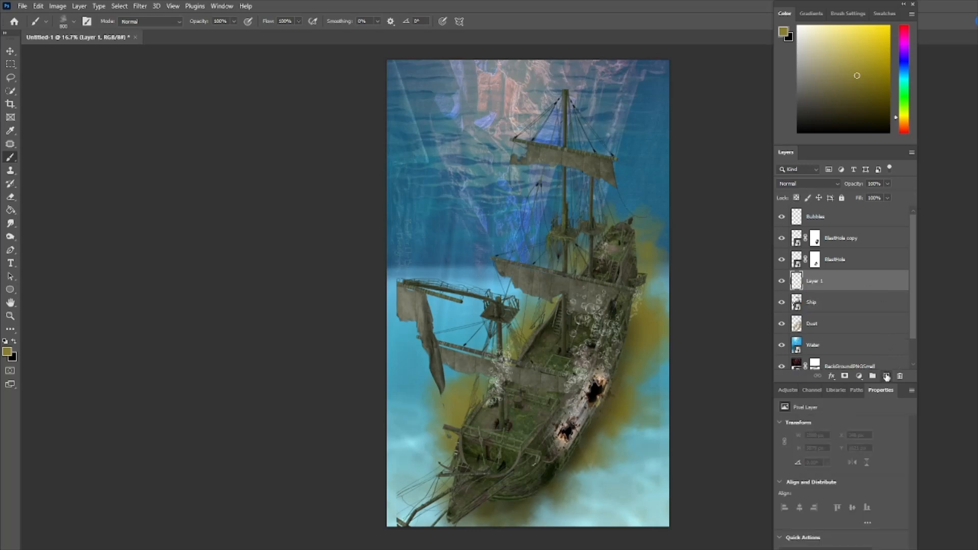
{"action": "double_click", "coordinate": [812, 283]}
{"action": "key", "text": "Return"}
{"action": "mouse_move", "coordinate": [633, 314]}
{"action": "left_mouse_down"}
{"action": "mouse_move", "coordinate": [606, 393]}
{"action": "mouse_move", "coordinate": [612, 405]}
{"action": "mouse_move", "coordinate": [557, 448]}
{"action": "mouse_move", "coordinate": [547, 477]}
{"action": "mouse_move", "coordinate": [515, 495]}
{"action": "mouse_move", "coordinate": [506, 386]}
{"action": "mouse_move", "coordinate": [514, 316]}
{"action": "mouse_move", "coordinate": [573, 276]}
{"action": "mouse_move", "coordinate": [477, 402]}
{"action": "mouse_move", "coordinate": [441, 504]}
{"action": "left_mouse_up"}
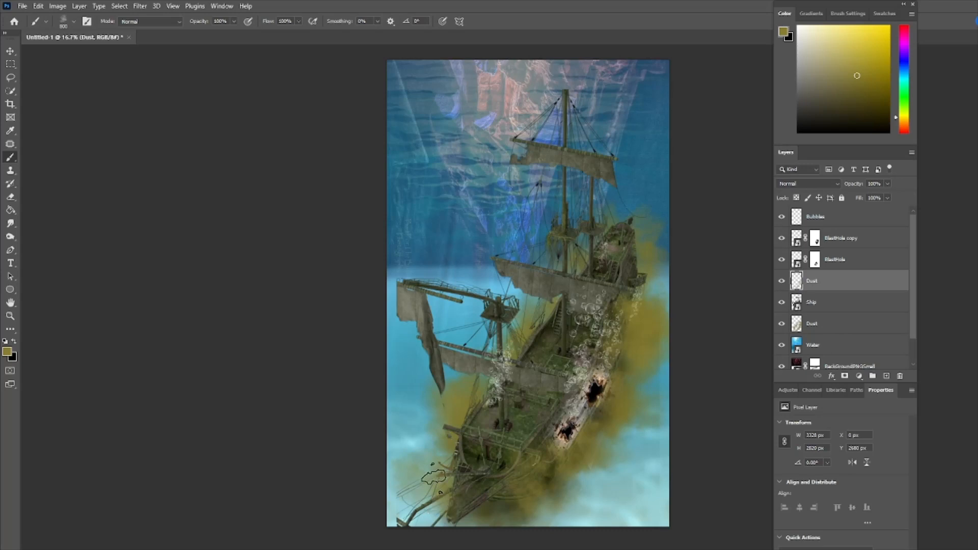
{"action": "left_click", "coordinate": [454, 449]}
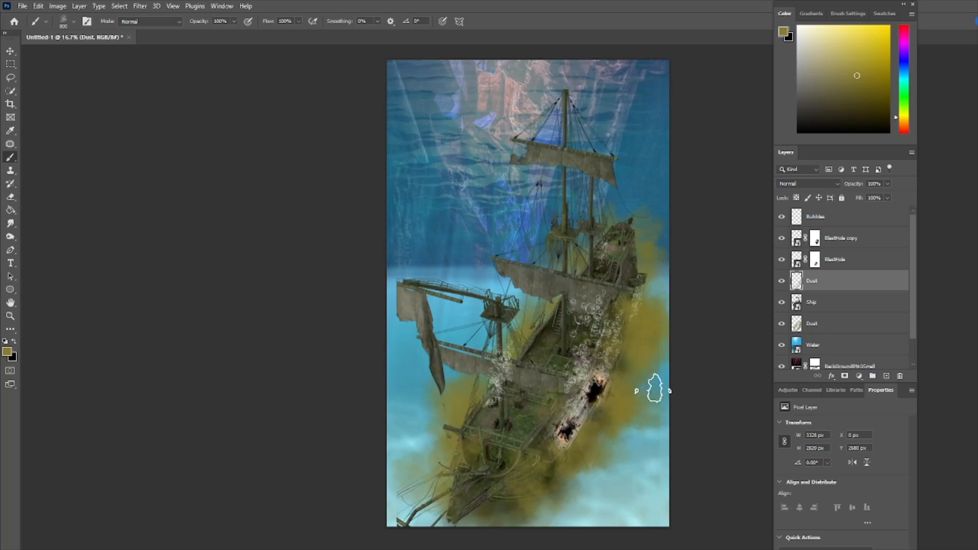
Step: Set the foreground colour to a paler, less saturated olive, #938b52, and return to the Brush tool
{"action": "left_click", "coordinate": [7, 352]}
{"action": "left_click_drag", "start_coordinate": [173, 226], "coordinate": [149, 222]}
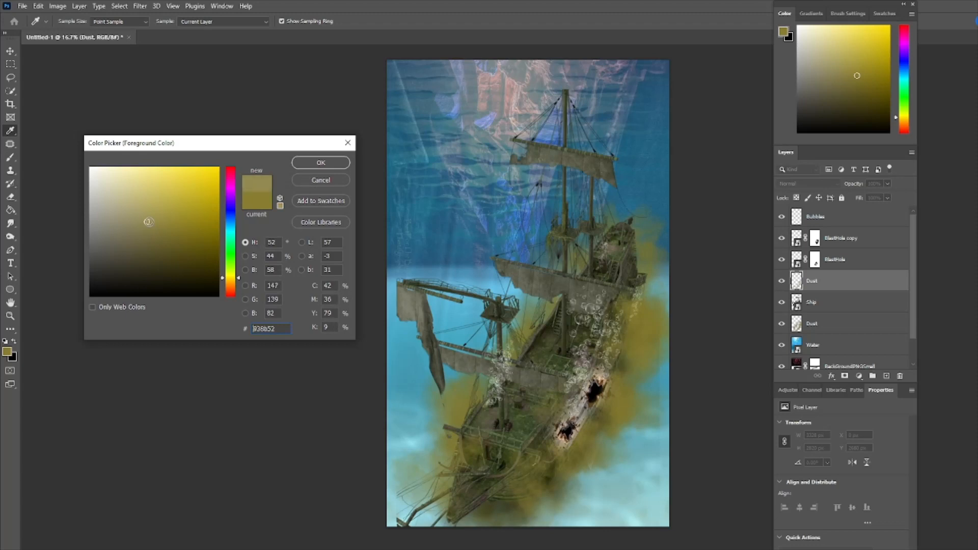
{"action": "left_click", "coordinate": [321, 163]}
{"action": "key", "text": "b"}
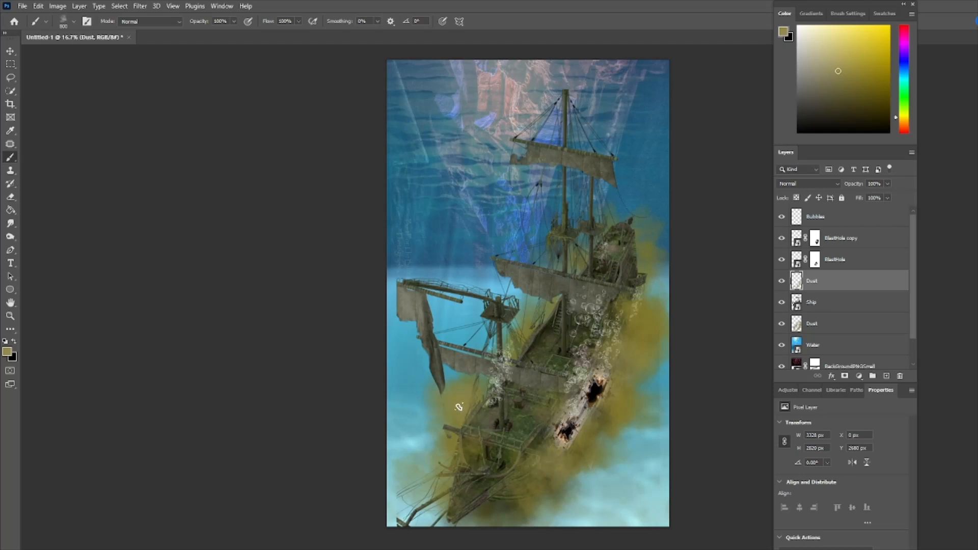
Step: Dab the paler dust over the middle of the ship and around its stern
{"action": "left_click", "coordinate": [526, 328]}
{"action": "left_click", "coordinate": [586, 249]}
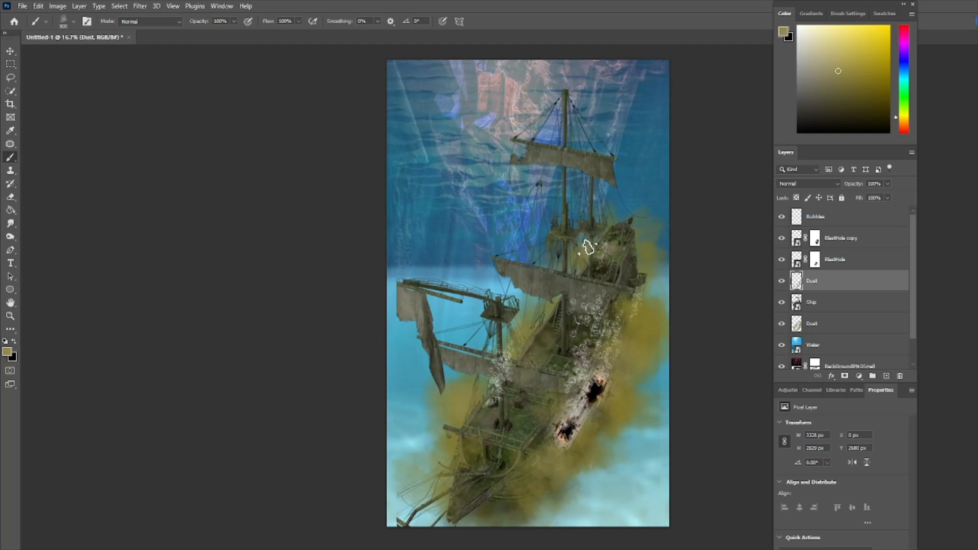
{"action": "left_click", "coordinate": [637, 227]}
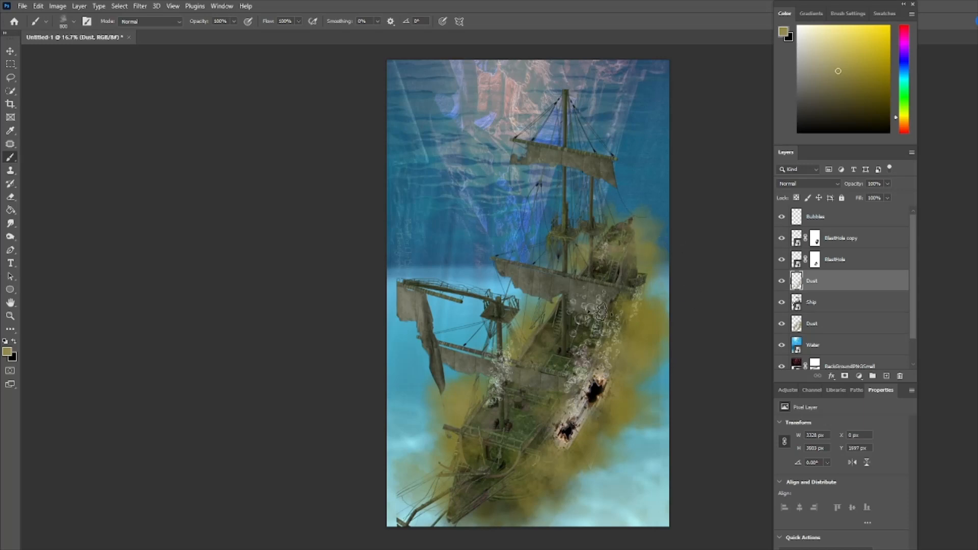
Step: Lower the brush opacity to 50% and paint faint dust over the deck, masts and sails
{"action": "left_click", "coordinate": [235, 20]}
{"action": "left_click_drag", "start_coordinate": [238, 32], "coordinate": [214, 33]}
{"action": "left_click", "coordinate": [583, 296]}
{"action": "left_click", "coordinate": [556, 315]}
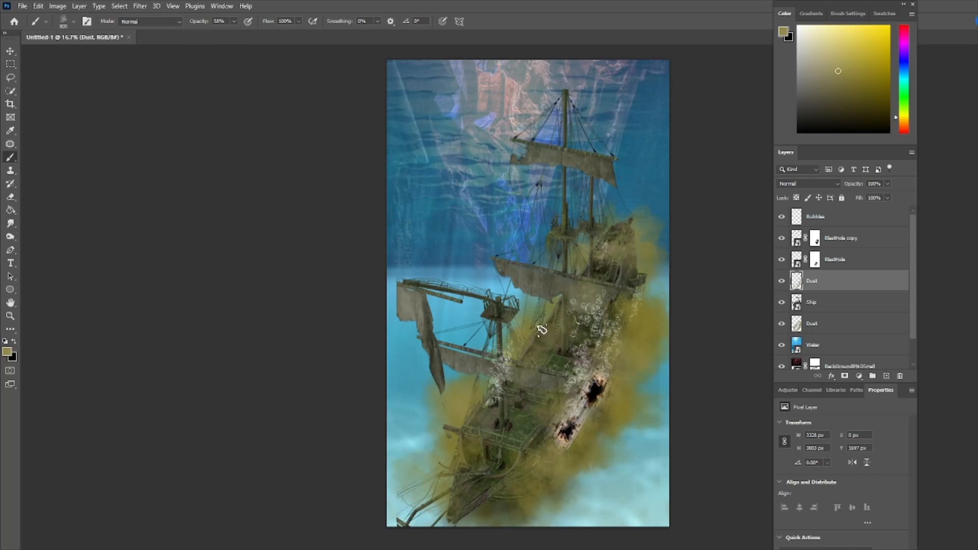
{"action": "left_click", "coordinate": [523, 378]}
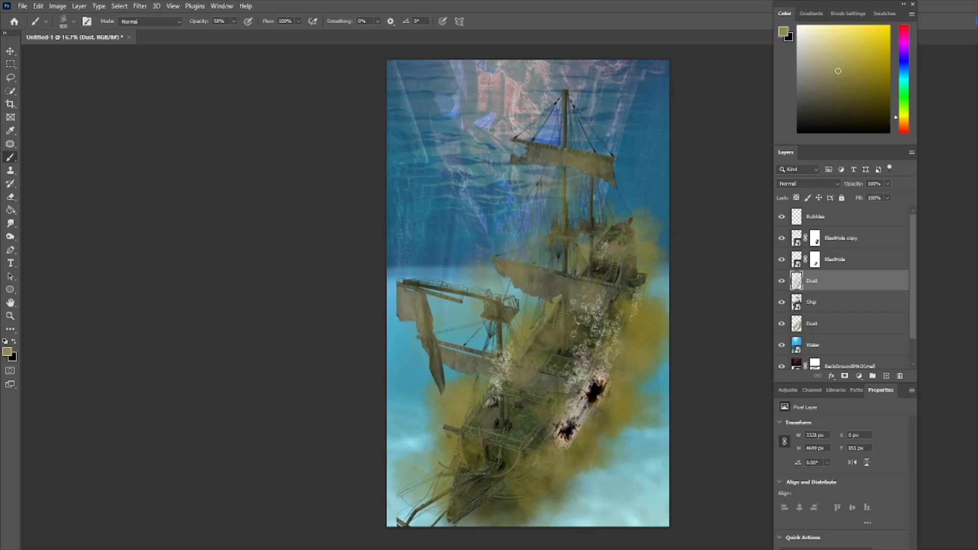
Step: Place the ModelsPNGSmallV2 image above the upper Dust layer, scale it to about 124%, and position the mermaid and pirate over the ship
{"action": "left_click_drag", "start_coordinate": [656, 282], "coordinate": [585, 281]}
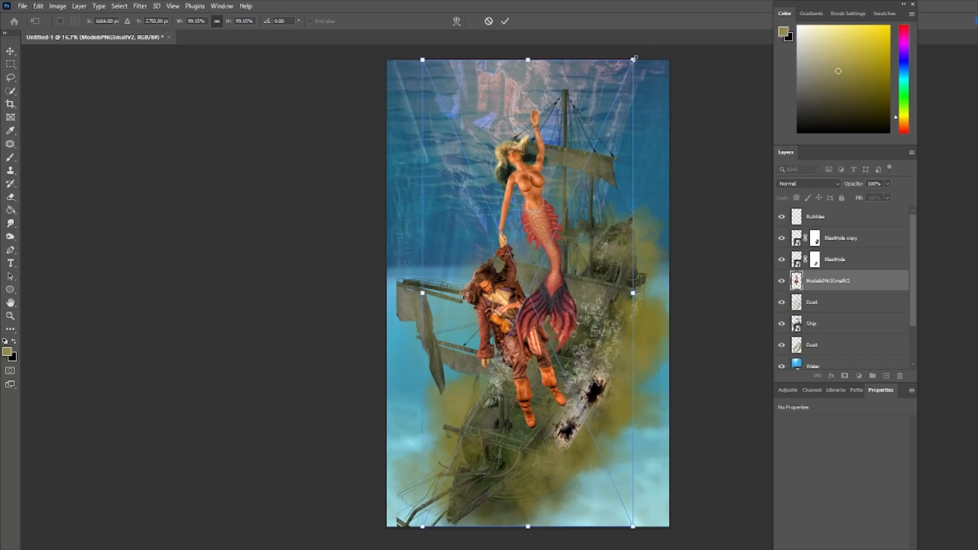
{"action": "left_click_drag", "start_coordinate": [635, 59], "coordinate": [686, 55]}
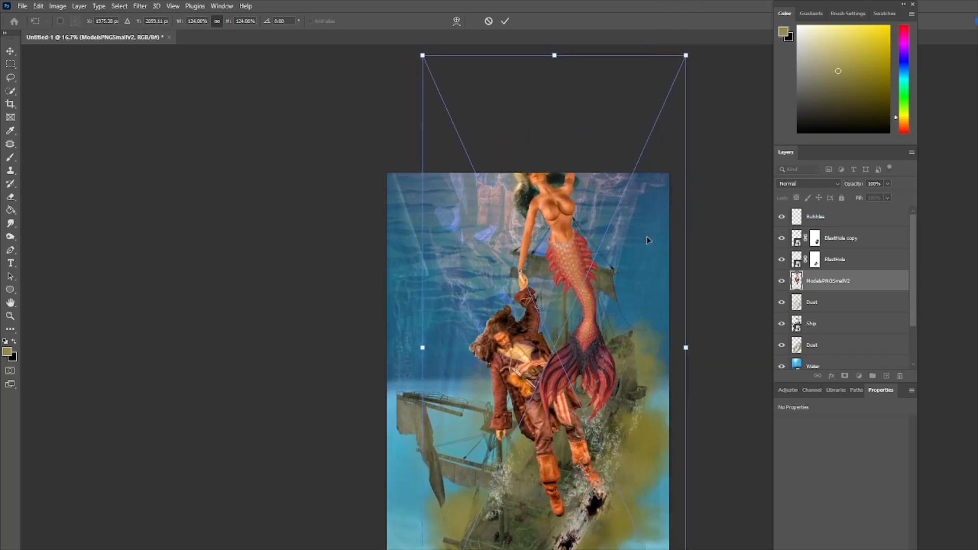
{"action": "scroll", "coordinate": [648, 241], "scroll_direction": "down", "scroll_amount": 5}
{"action": "left_click_drag", "start_coordinate": [605, 269], "coordinate": [589, 345]}
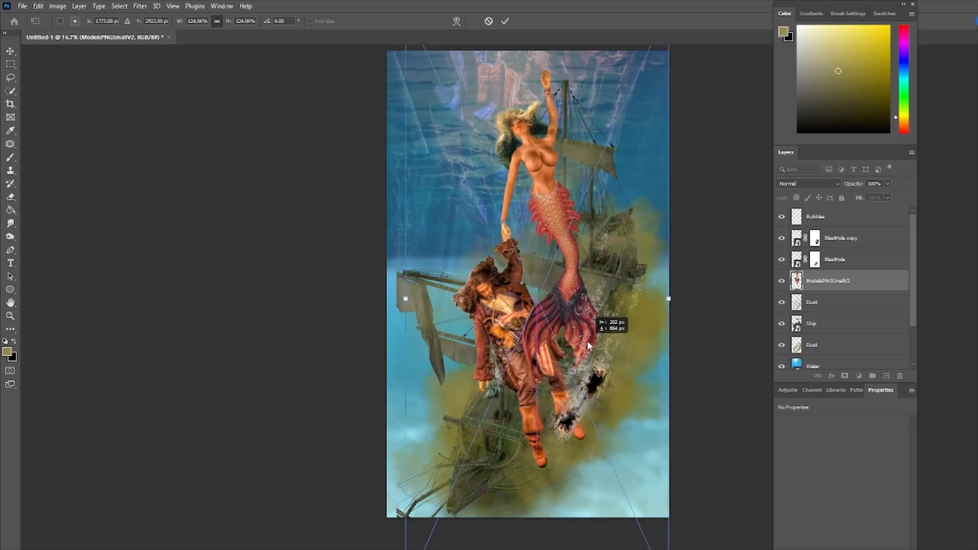
{"action": "left_click_drag", "start_coordinate": [588, 345], "coordinate": [589, 346]}
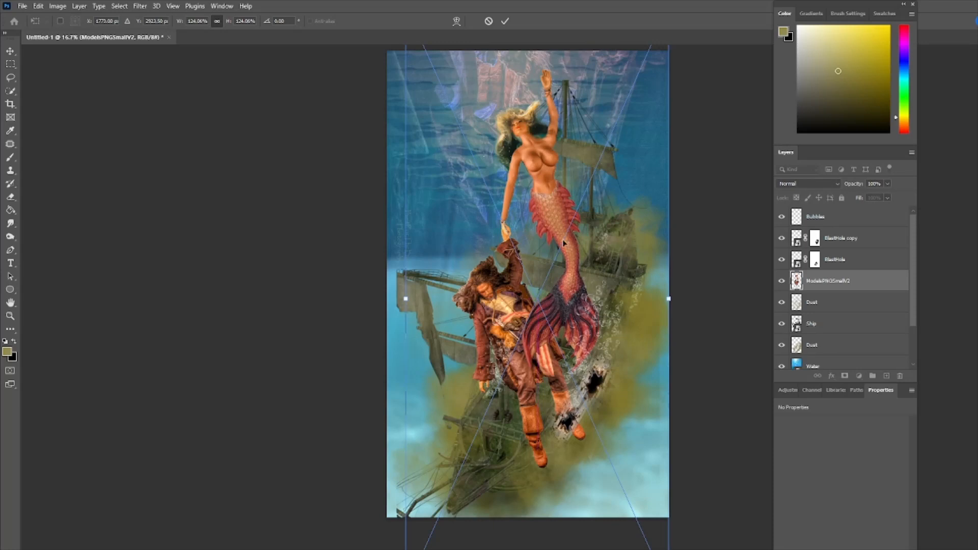
{"action": "left_click", "coordinate": [505, 21]}
Step: Switch back to the recently used 800 px bubble brush
{"action": "left_click", "coordinate": [66, 22]}
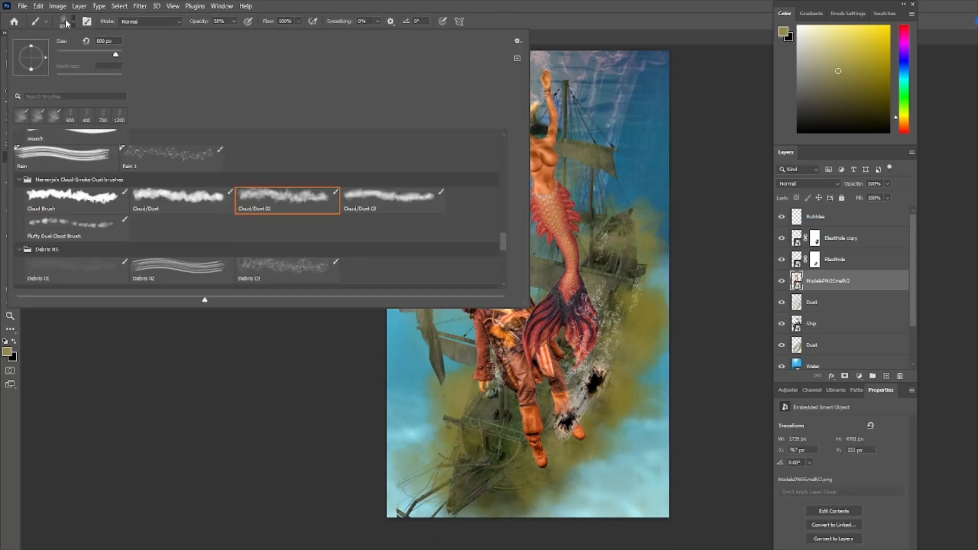
{"action": "left_click", "coordinate": [72, 117]}
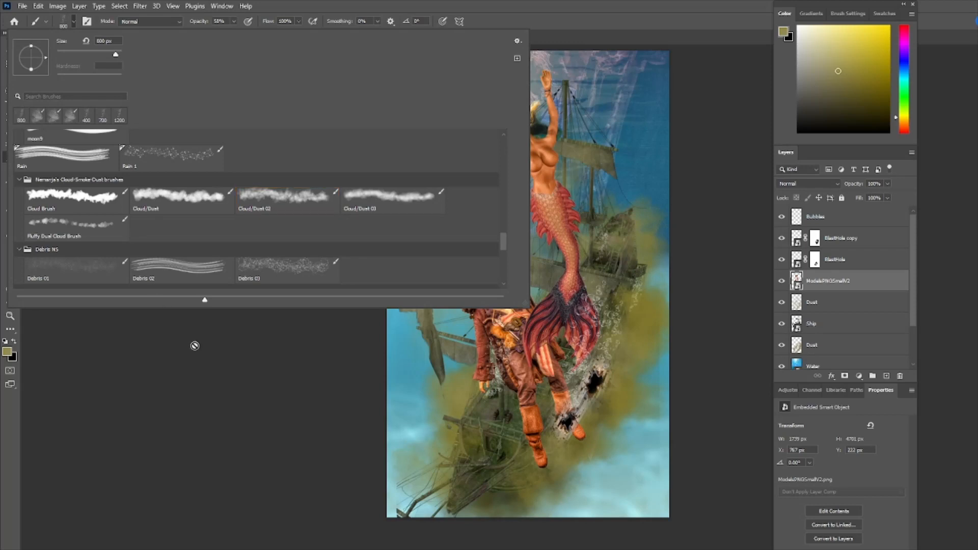
{"action": "left_click", "coordinate": [360, 6]}
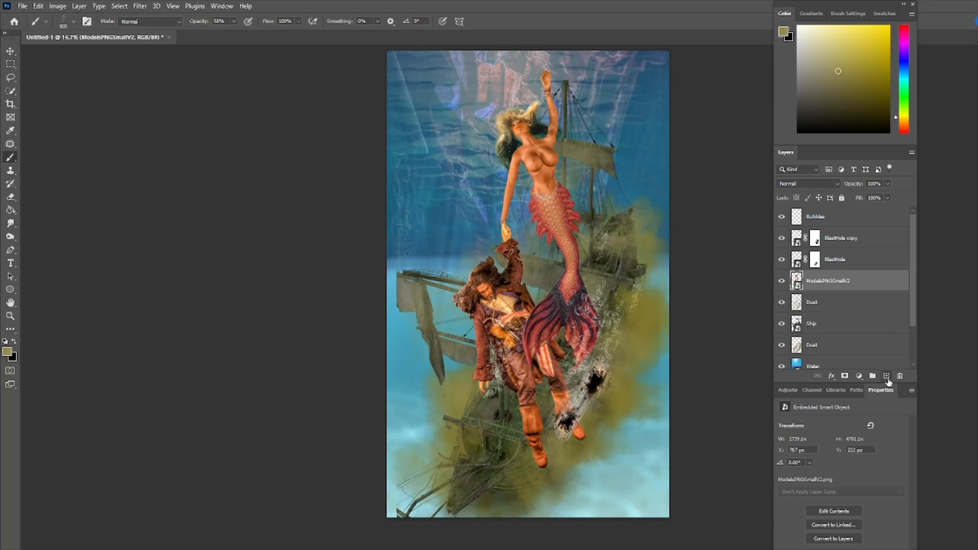
Step: Move the ModelsPNGSmallV2 layer to the top of the stack and add a new layer named Bubbles above it
{"action": "left_click", "coordinate": [887, 376]}
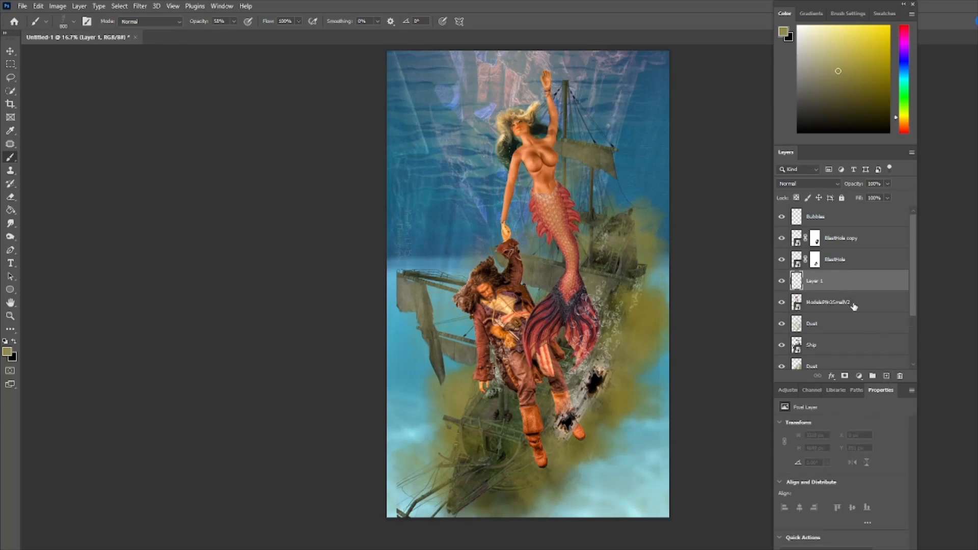
{"action": "key", "text": "ctrl+z"}
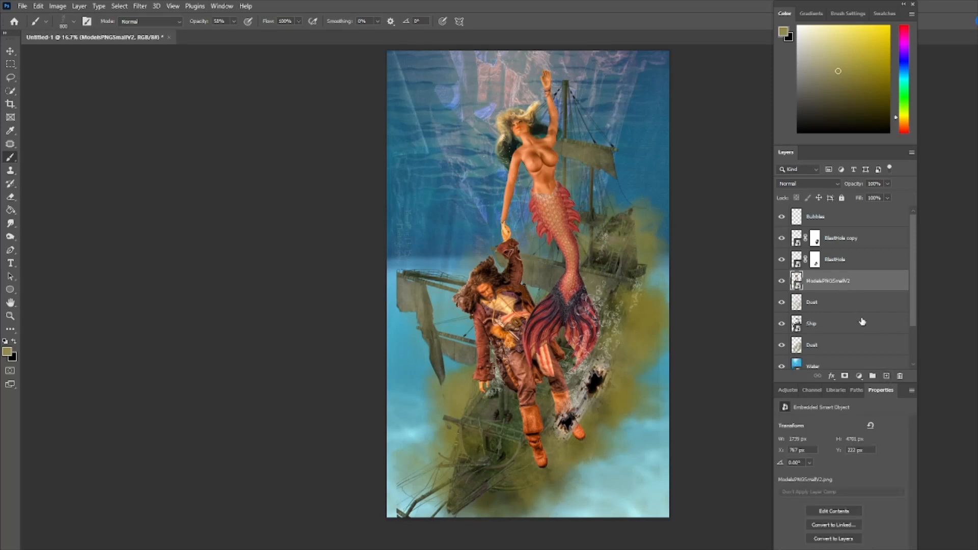
{"action": "left_click_drag", "start_coordinate": [840, 285], "coordinate": [837, 214]}
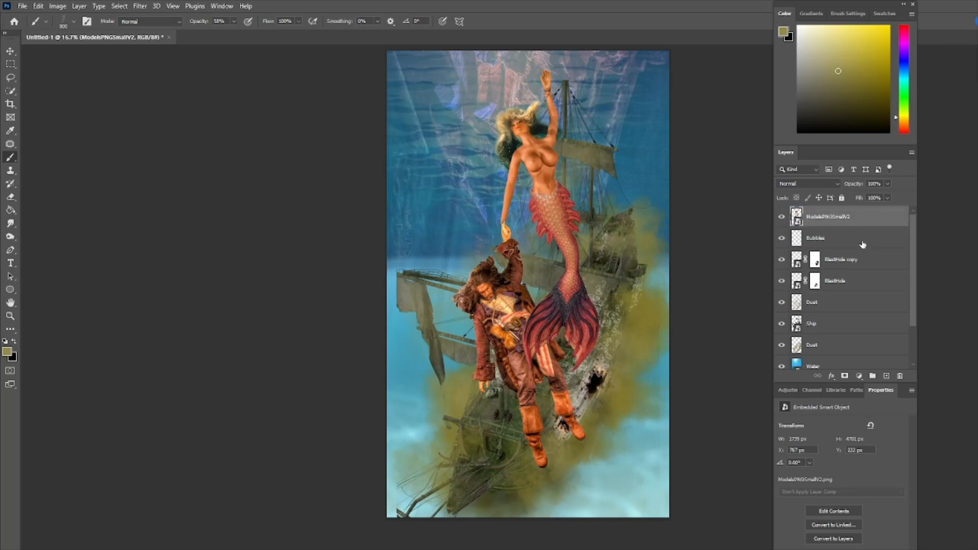
{"action": "left_click", "coordinate": [886, 376]}
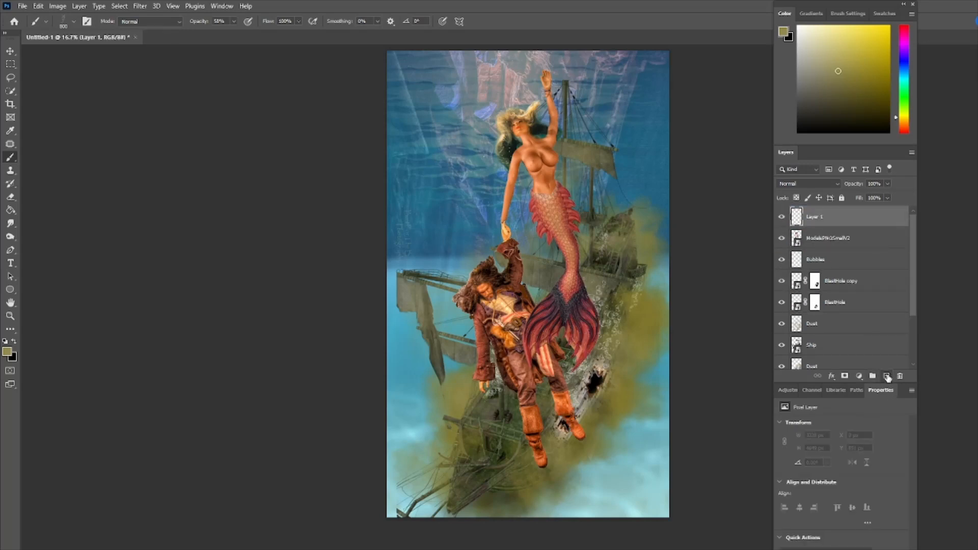
{"action": "double_click", "coordinate": [814, 218]}
{"action": "type", "text": "Bubbles"}
{"action": "key", "text": "Return"}
Step: Set the foreground colour to white and raise the brush opacity to 100% for the bubbles
{"action": "left_click", "coordinate": [499, 346]}
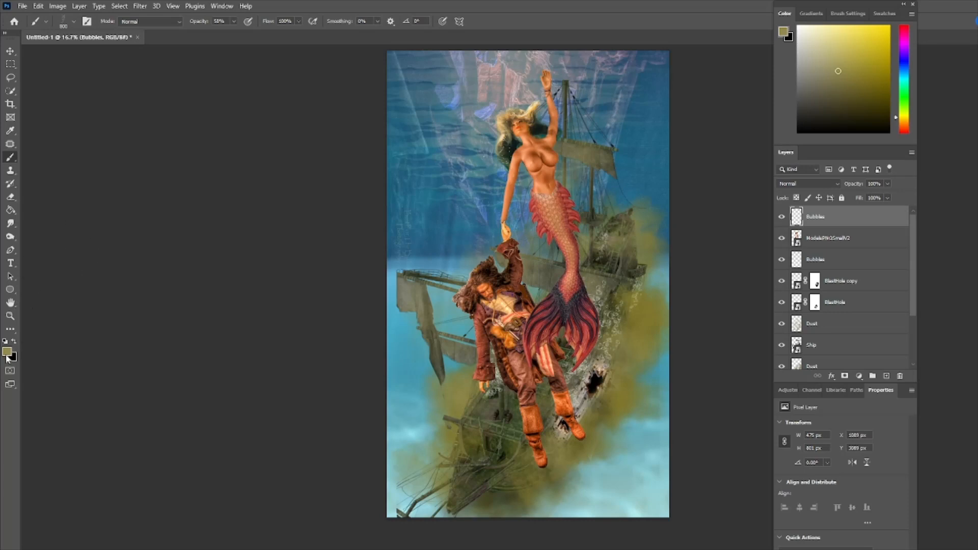
{"action": "key", "text": "d"}
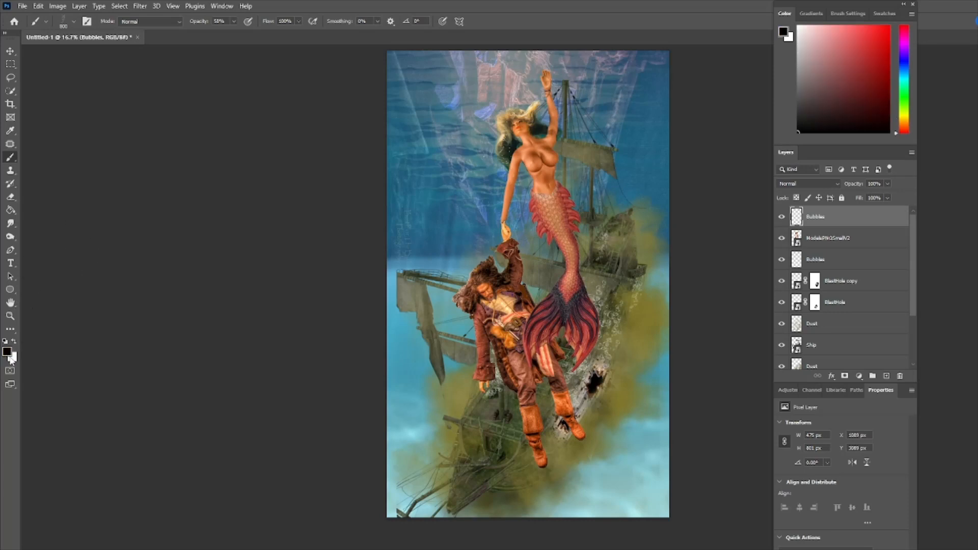
{"action": "key", "text": "x"}
{"action": "left_click", "coordinate": [8, 352]}
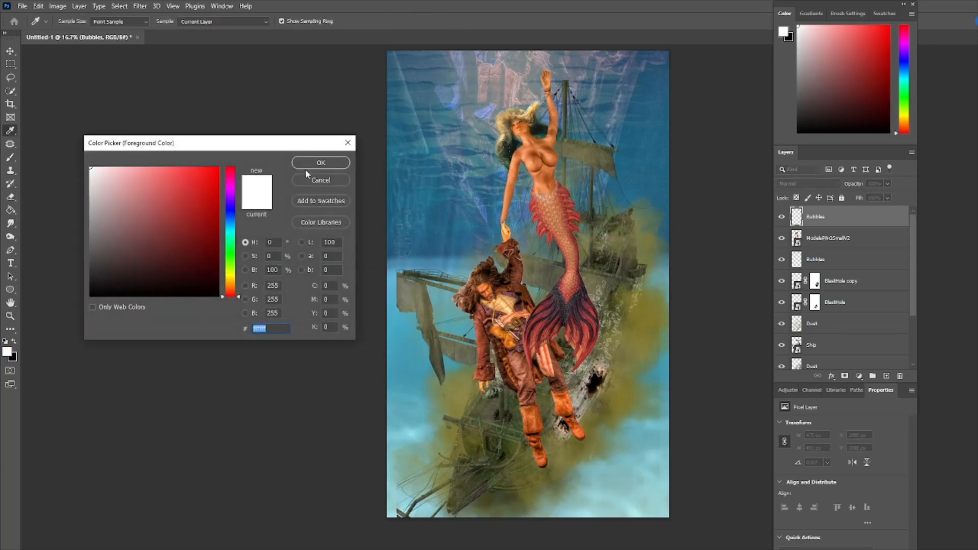
{"action": "left_click", "coordinate": [320, 168]}
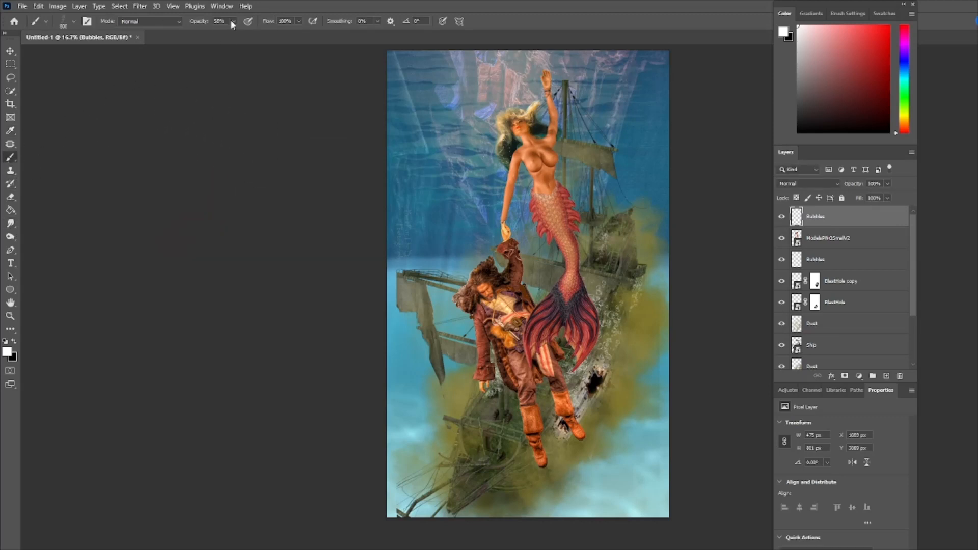
{"action": "left_click_drag", "start_coordinate": [236, 33], "coordinate": [254, 34]}
Step: Dab white bubbles over the pirate's torso and legs, the mermaid's tail and the water around her arm
{"action": "left_click_drag", "start_coordinate": [509, 324], "coordinate": [502, 357]}
{"action": "left_click", "coordinate": [506, 346]}
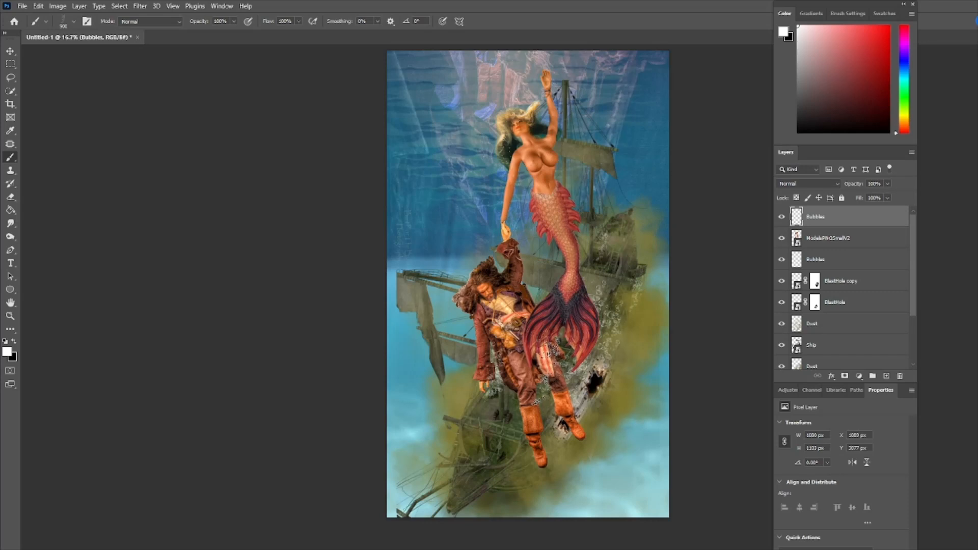
{"action": "left_click", "coordinate": [582, 341]}
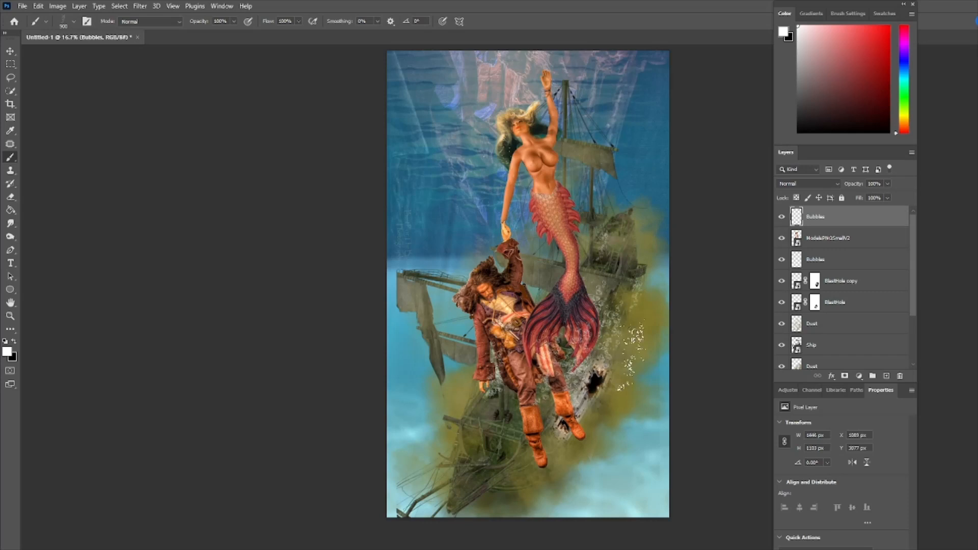
{"action": "left_click", "coordinate": [516, 203]}
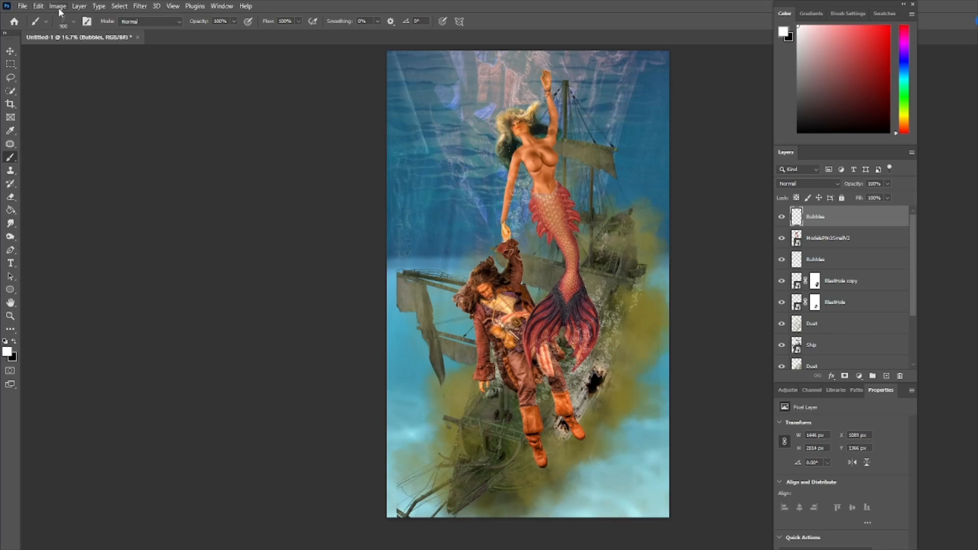
Step: Switch to the recent 700 px bubble brush and paint bubbles by the mermaid's raised hand, her tail, below the pirate's boots and above his head
{"action": "left_click", "coordinate": [73, 22]}
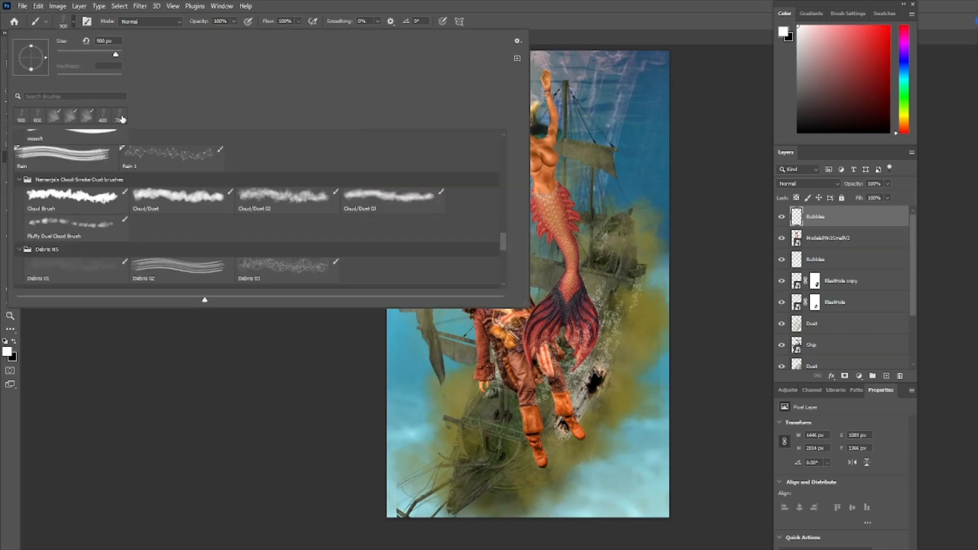
{"action": "left_click", "coordinate": [118, 120]}
{"action": "left_click", "coordinate": [352, 4]}
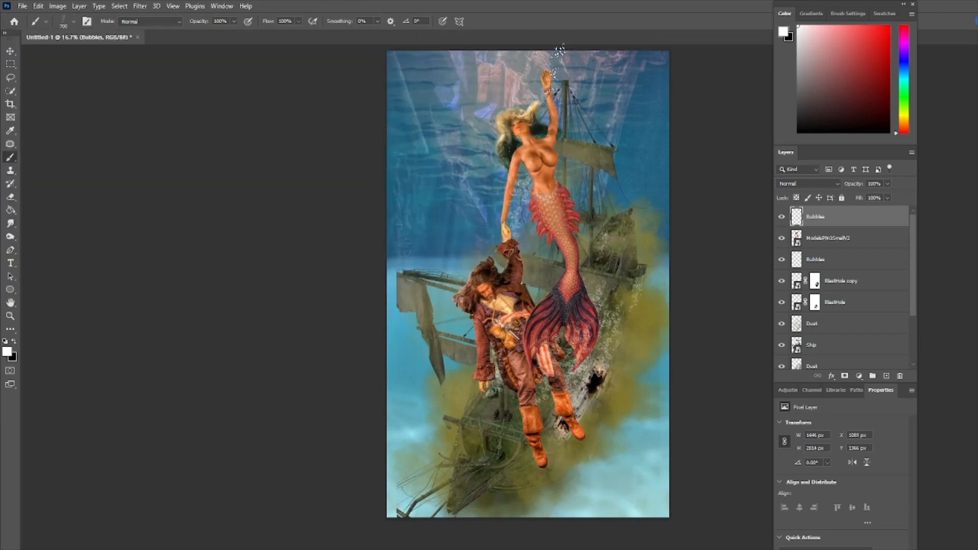
{"action": "left_click", "coordinate": [553, 72]}
{"action": "mouse_move", "coordinate": [539, 326]}
{"action": "left_mouse_down"}
{"action": "mouse_move", "coordinate": [541, 303]}
{"action": "mouse_move", "coordinate": [559, 288]}
{"action": "mouse_move", "coordinate": [586, 311]}
{"action": "mouse_move", "coordinate": [585, 324]}
{"action": "mouse_move", "coordinate": [605, 317]}
{"action": "mouse_move", "coordinate": [579, 271]}
{"action": "left_mouse_up"}
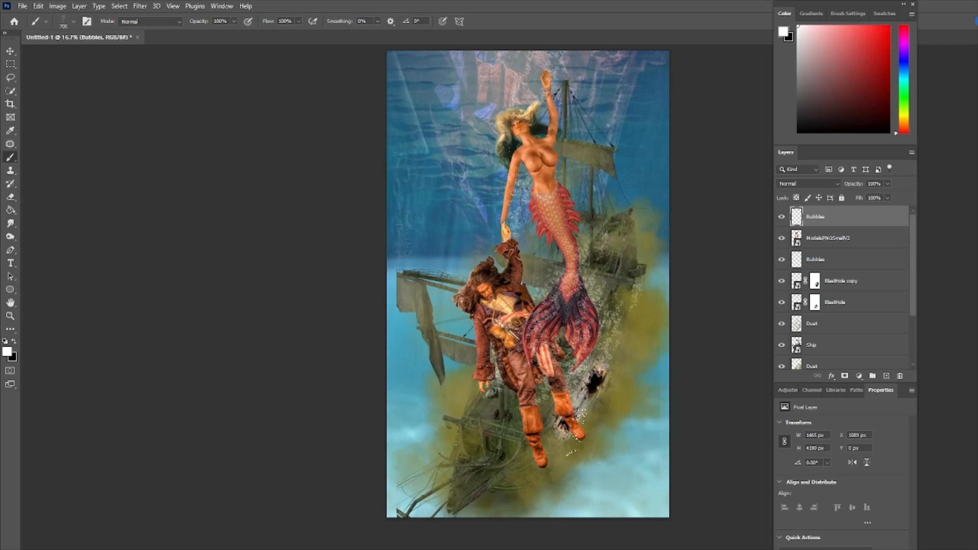
{"action": "mouse_move", "coordinate": [575, 447]}
{"action": "left_mouse_down"}
{"action": "mouse_move", "coordinate": [558, 444]}
{"action": "mouse_move", "coordinate": [539, 475]}
{"action": "left_mouse_up"}
{"action": "left_click", "coordinate": [538, 495]}
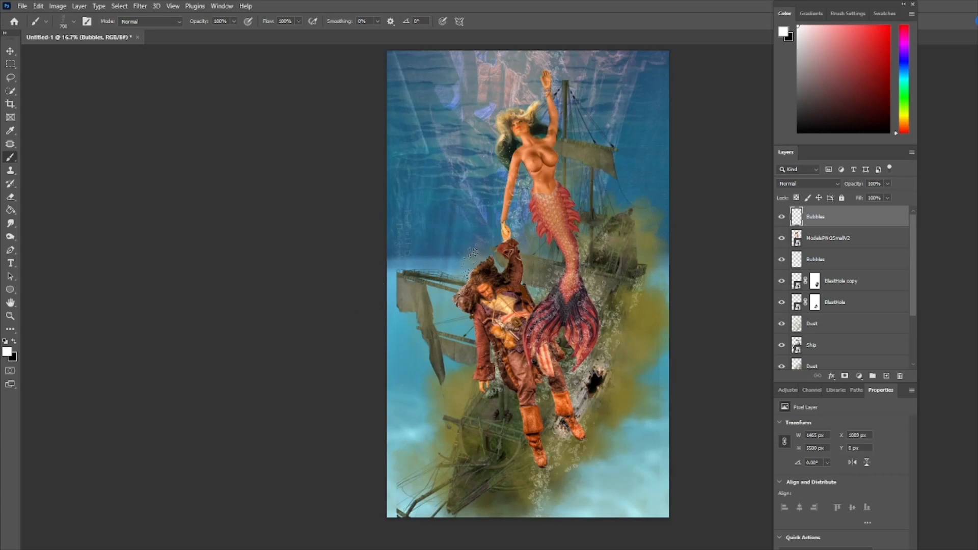
{"action": "left_click", "coordinate": [471, 251]}
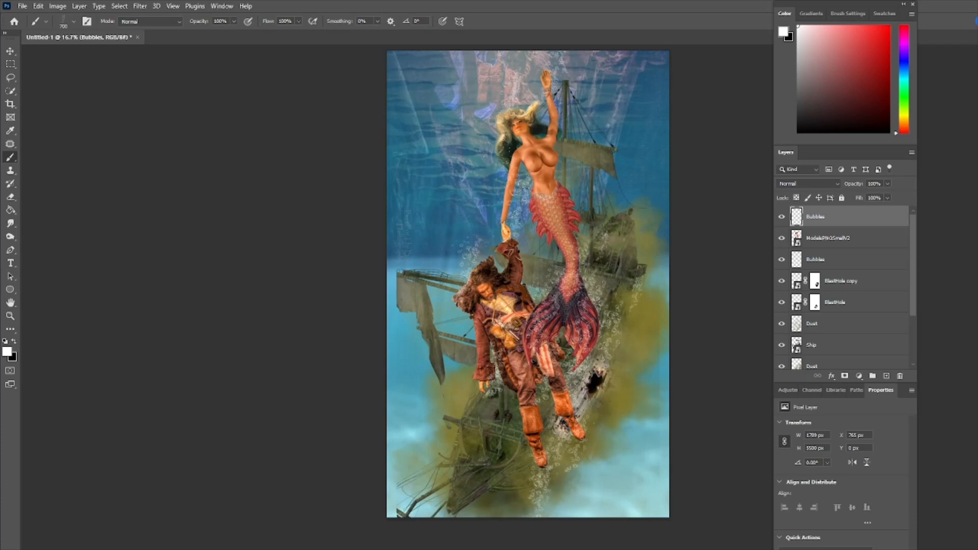
Step: Place the Water image above the top Bubbles layer and fit it over the whole canvas
{"action": "left_click_drag", "start_coordinate": [977, 291], "coordinate": [516, 269]}
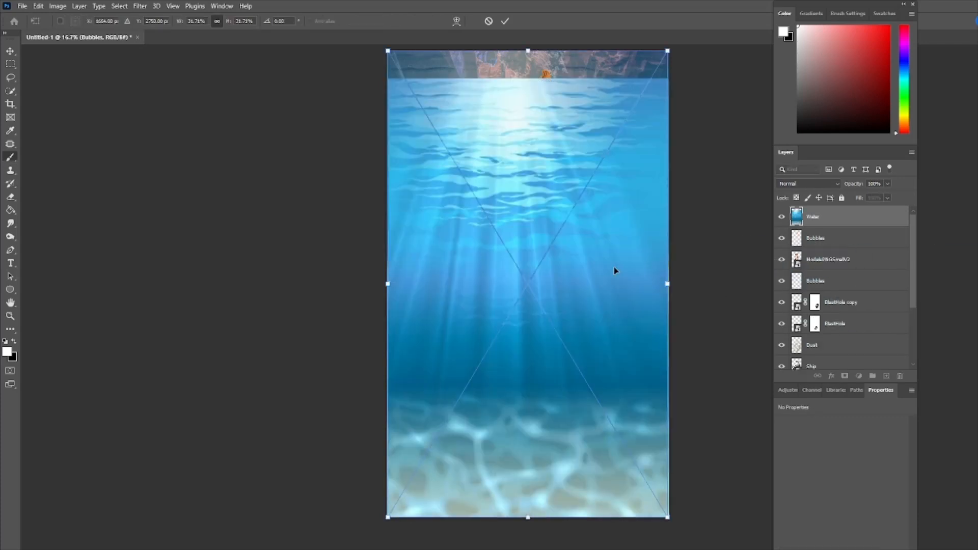
{"action": "left_click_drag", "start_coordinate": [580, 266], "coordinate": [573, 237]}
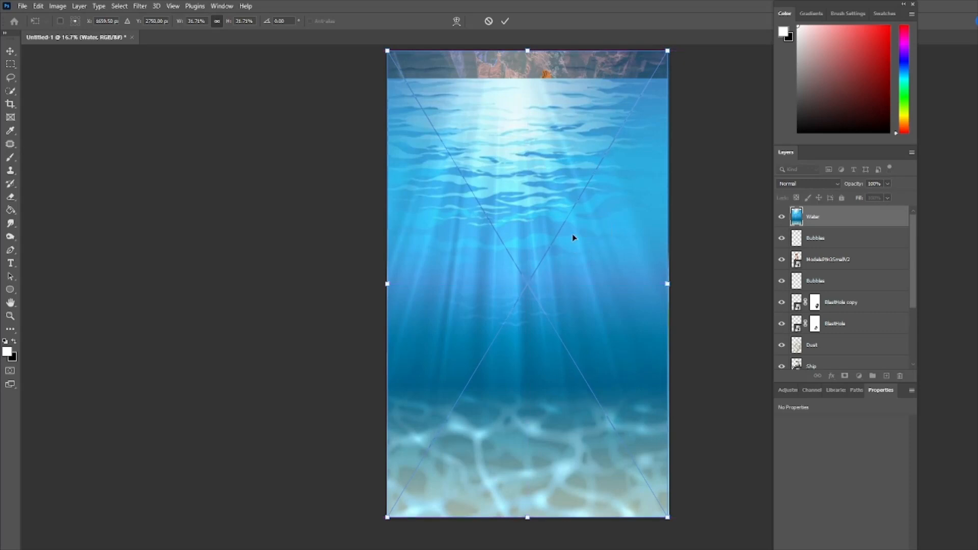
{"action": "left_click_drag", "start_coordinate": [529, 48], "coordinate": [531, 77]}
{"action": "left_click", "coordinate": [506, 22]}
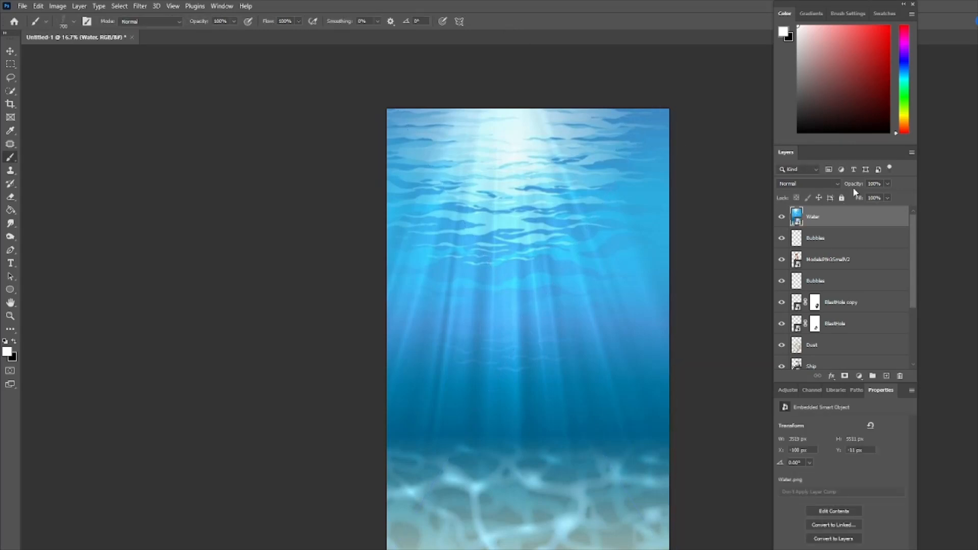
Step: Lower the top Water layer's opacity to 21%, so it tints the figures and ship beneath it
{"action": "left_click", "coordinate": [888, 184]}
{"action": "left_click_drag", "start_coordinate": [890, 197], "coordinate": [851, 200]}
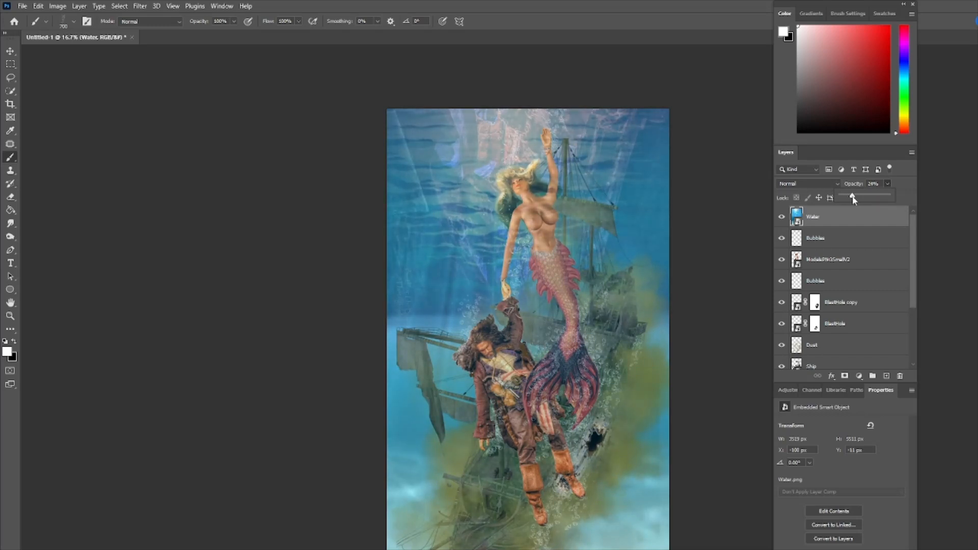
{"action": "scroll", "coordinate": [716, 293], "scroll_direction": "down", "scroll_amount": 3}
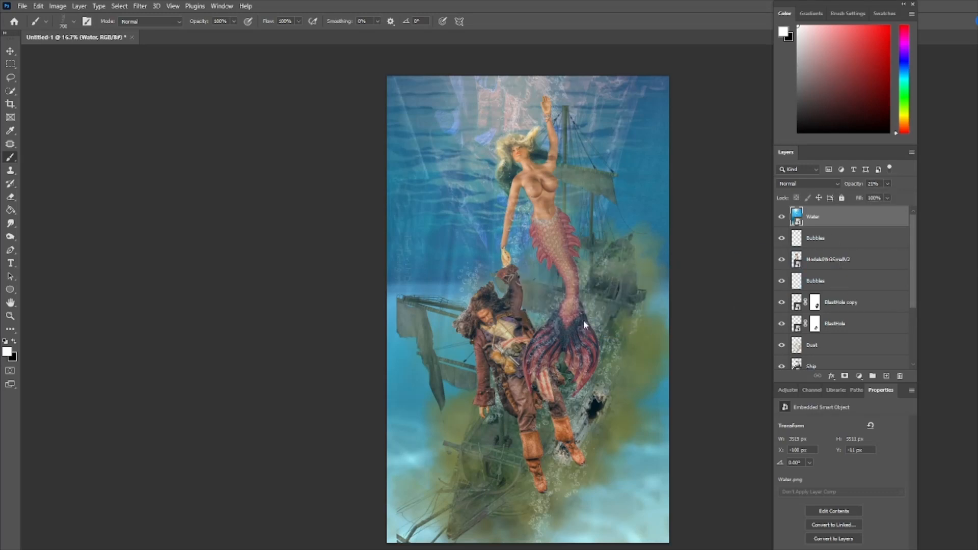
Step: Place the ForeGgroundPNG image on top, scale it to about 48%, and position its dark rock opening around the mermaid and pirate
{"action": "key", "text": "ctrl+t"}
{"action": "key", "text": "Return"}
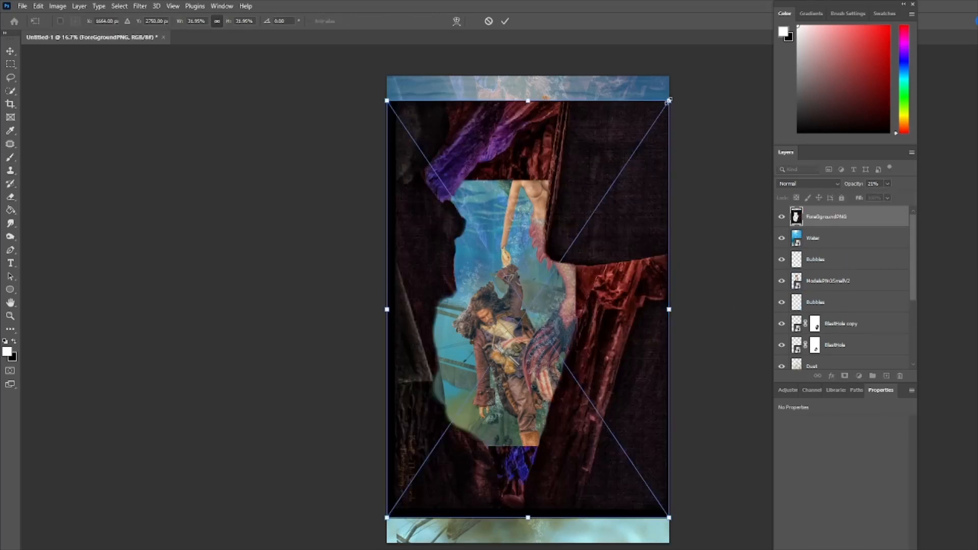
{"action": "left_click_drag", "start_coordinate": [669, 100], "coordinate": [712, 53]}
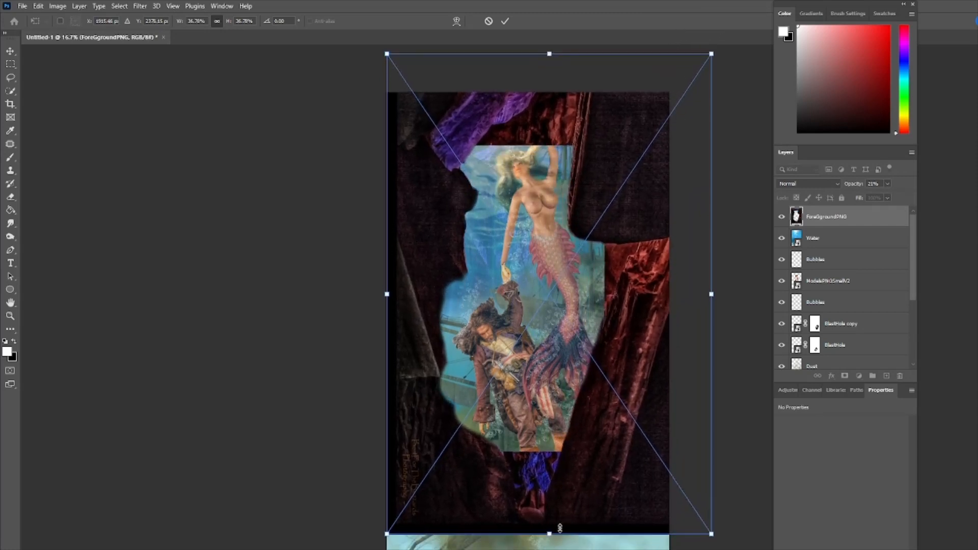
{"action": "scroll", "coordinate": [560, 529], "scroll_direction": "down", "scroll_amount": 3}
{"action": "left_click_drag", "start_coordinate": [550, 460], "coordinate": [529, 523]}
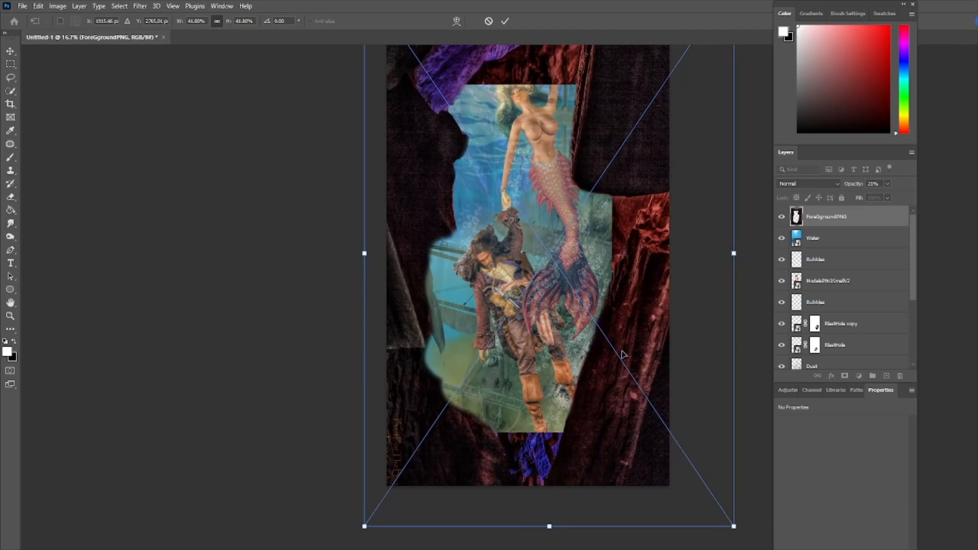
{"action": "scroll", "coordinate": [612, 86], "scroll_direction": "up", "scroll_amount": 5}
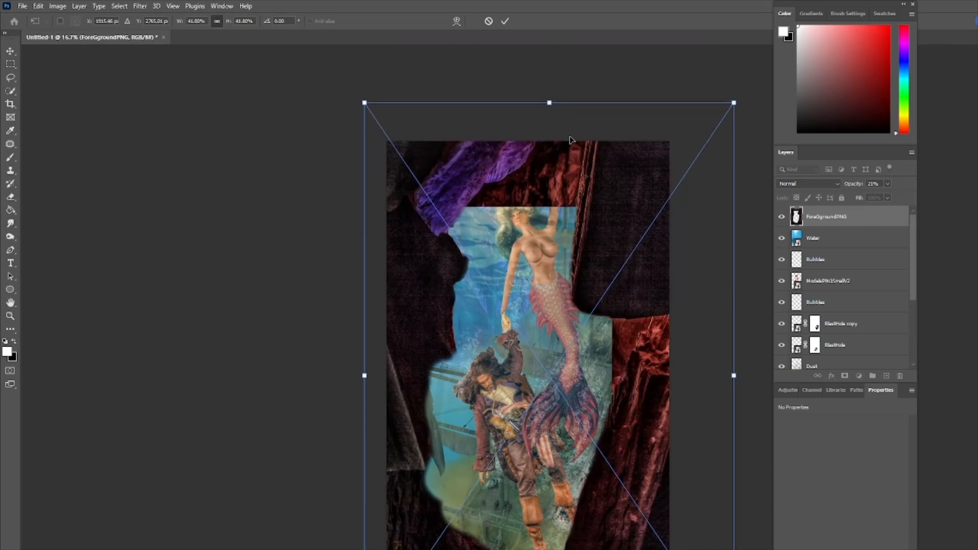
{"action": "mouse_move", "coordinate": [549, 103]}
{"action": "left_mouse_down"}
{"action": "mouse_move", "coordinate": [564, 29]}
{"action": "mouse_move", "coordinate": [558, 105]}
{"action": "mouse_move", "coordinate": [558, 94]}
{"action": "left_mouse_up"}
{"action": "scroll", "coordinate": [647, 386], "scroll_direction": "down", "scroll_amount": 5}
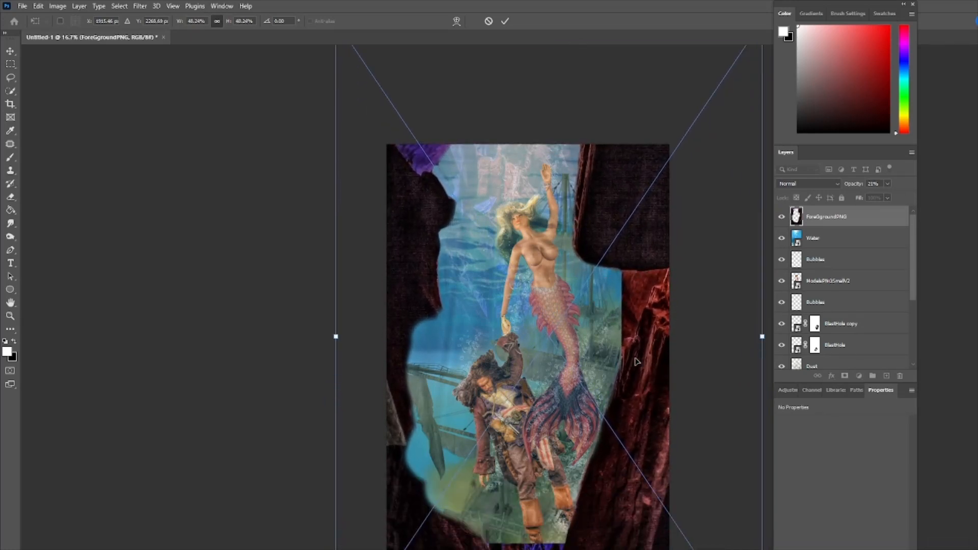
{"action": "left_click_drag", "start_coordinate": [645, 382], "coordinate": [683, 419]}
{"action": "key", "text": "Return"}
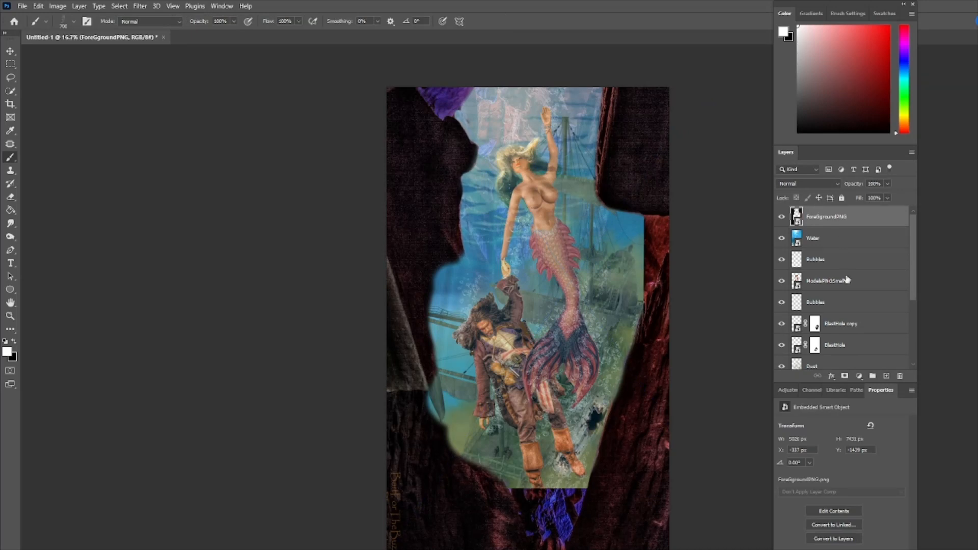
Step: Add a layer mask to ForeGgroundPNG, make black the foreground colour and choose the 700 px Soft Round brush
{"action": "left_click", "coordinate": [846, 377]}
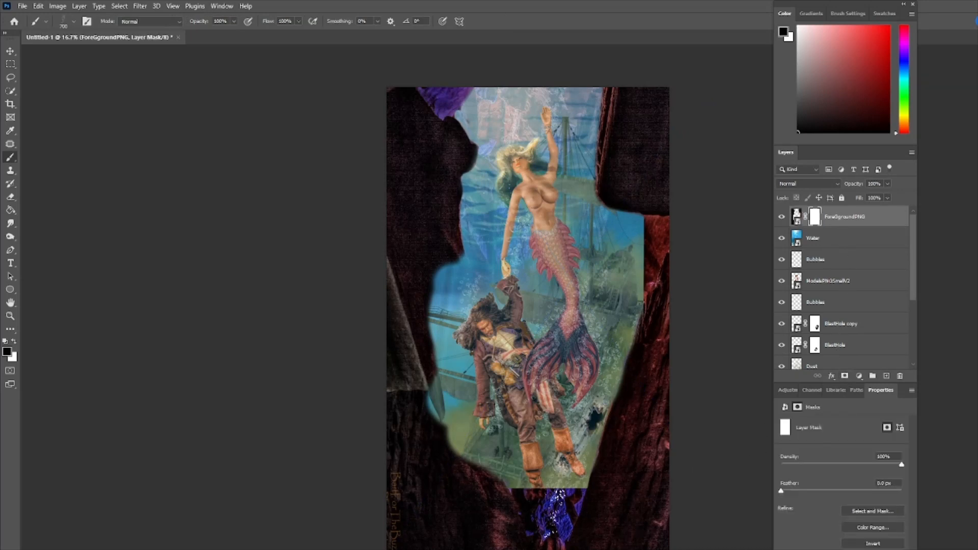
{"action": "key", "text": "x"}
{"action": "left_click", "coordinate": [74, 21]}
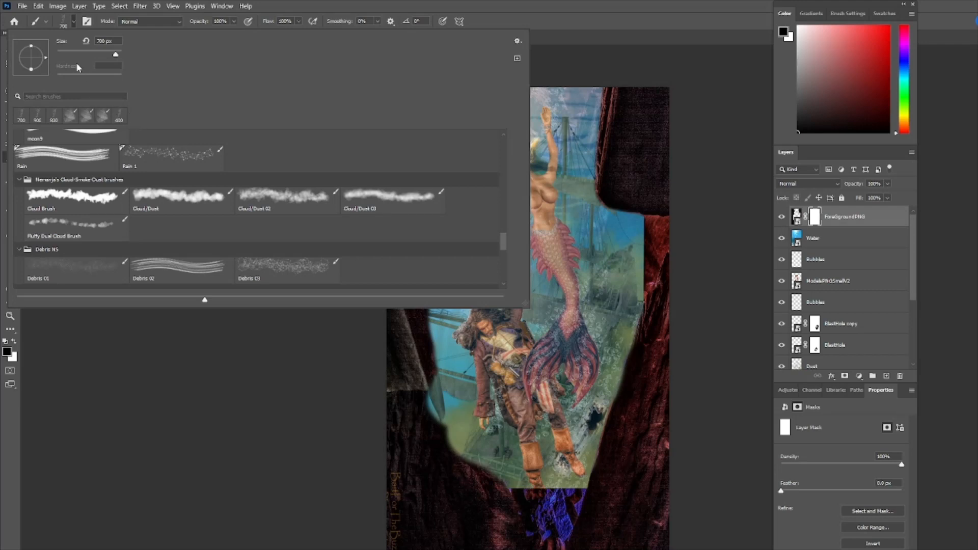
{"action": "left_click", "coordinate": [72, 22]}
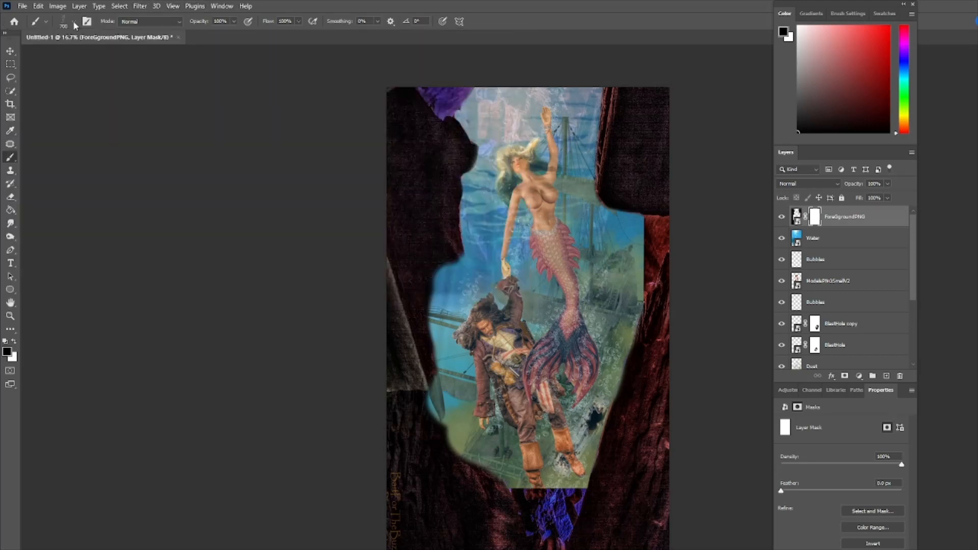
{"action": "left_click", "coordinate": [74, 22]}
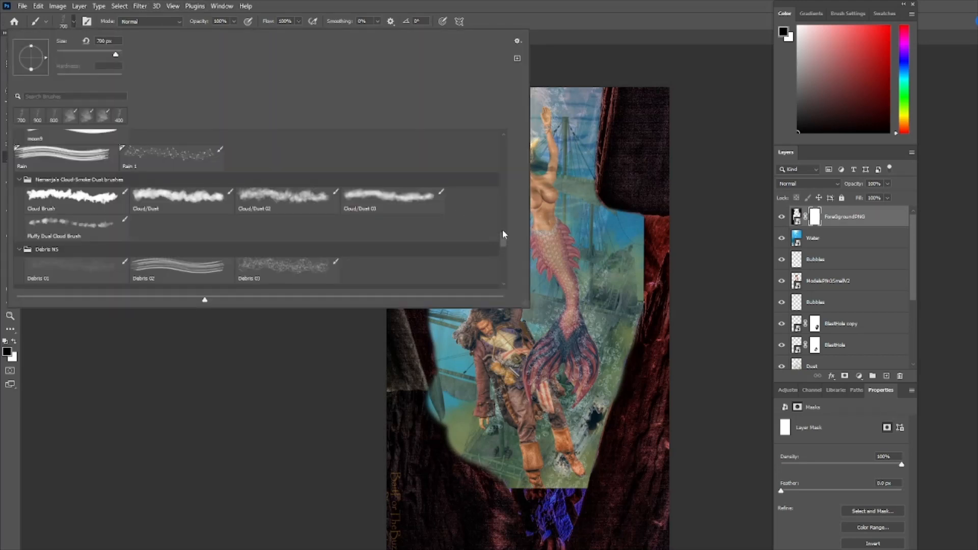
{"action": "left_click_drag", "start_coordinate": [505, 242], "coordinate": [512, 133]}
{"action": "left_click", "coordinate": [104, 159]}
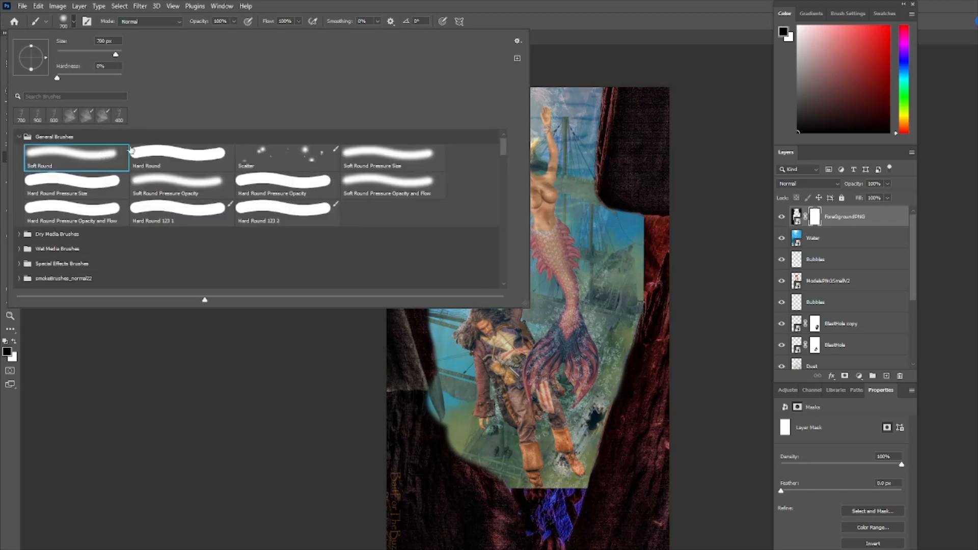
{"action": "key", "text": "Return"}
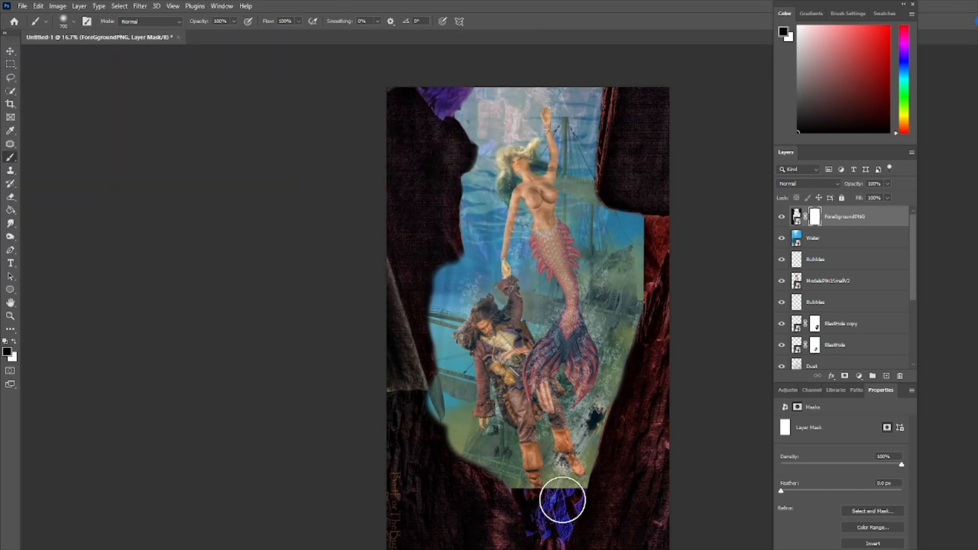
Step: Paint black on the ForeGgroundPNG mask with a harder brush to hide the rock below the pirate's boots and along the opening's lower-left edge
{"action": "mouse_move", "coordinate": [563, 499]}
{"action": "left_mouse_down"}
{"action": "mouse_move", "coordinate": [537, 498]}
{"action": "mouse_move", "coordinate": [572, 491]}
{"action": "mouse_move", "coordinate": [544, 519]}
{"action": "mouse_move", "coordinate": [555, 531]}
{"action": "left_mouse_up"}
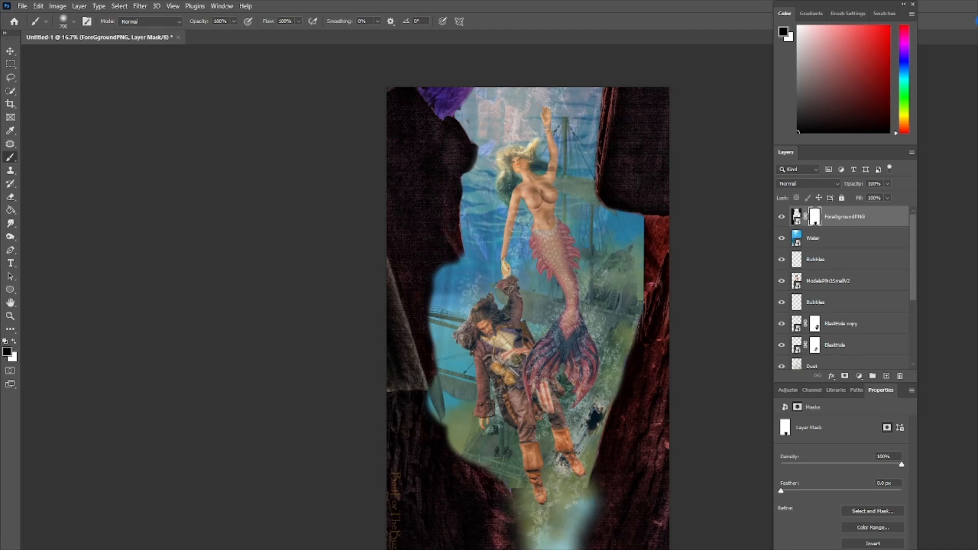
{"action": "left_click", "coordinate": [73, 21]}
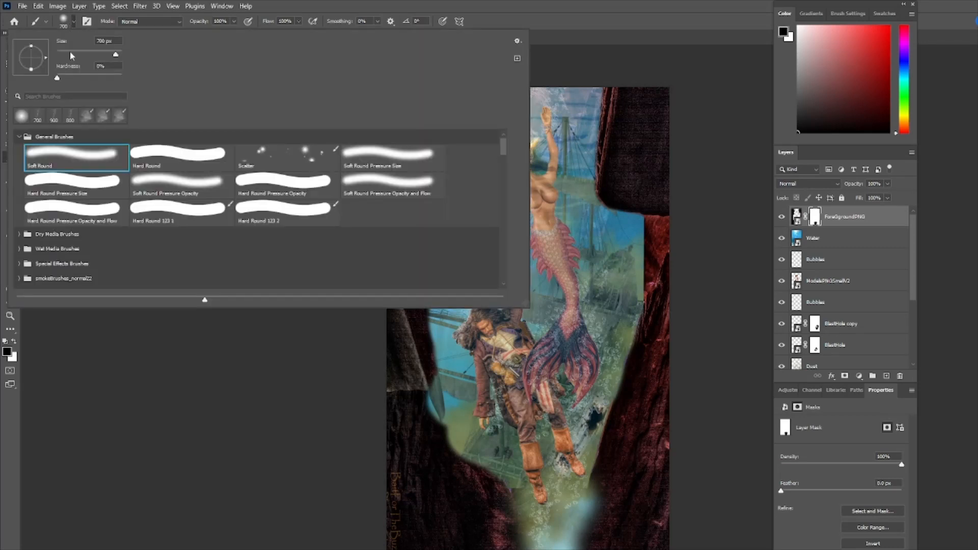
{"action": "left_click_drag", "start_coordinate": [57, 78], "coordinate": [95, 78]}
{"action": "key", "text": "Return"}
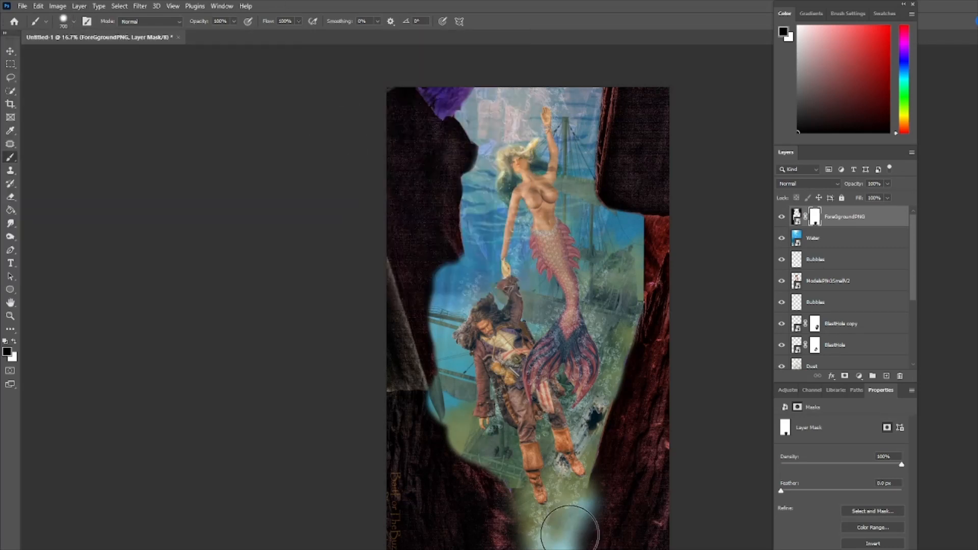
{"action": "mouse_move", "coordinate": [555, 491]}
{"action": "left_mouse_down"}
{"action": "mouse_move", "coordinate": [575, 507]}
{"action": "mouse_move", "coordinate": [569, 493]}
{"action": "mouse_move", "coordinate": [569, 506]}
{"action": "mouse_move", "coordinate": [537, 499]}
{"action": "mouse_move", "coordinate": [532, 483]}
{"action": "mouse_move", "coordinate": [584, 482]}
{"action": "mouse_move", "coordinate": [575, 472]}
{"action": "mouse_move", "coordinate": [554, 524]}
{"action": "left_mouse_up"}
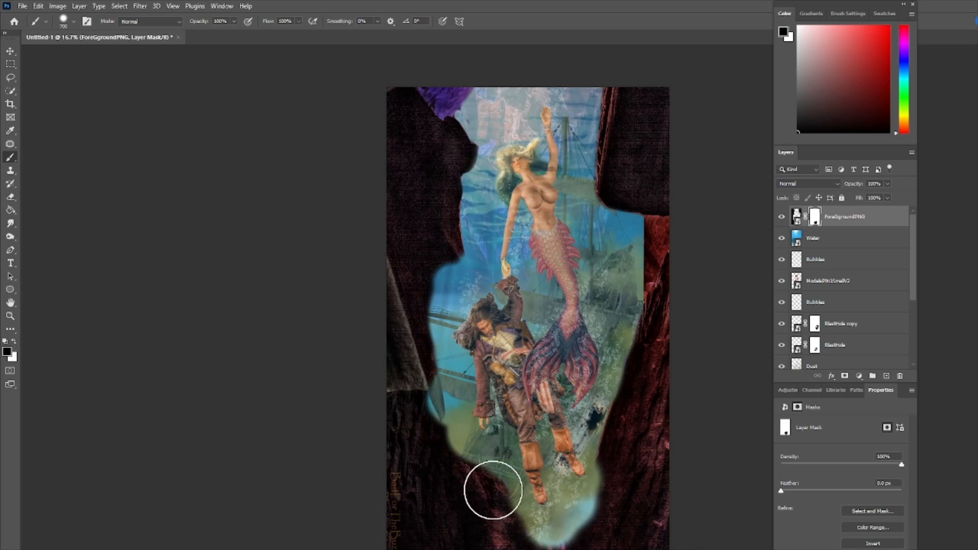
{"action": "mouse_move", "coordinate": [493, 485]}
{"action": "left_mouse_down"}
{"action": "mouse_move", "coordinate": [481, 481]}
{"action": "mouse_move", "coordinate": [496, 502]}
{"action": "mouse_move", "coordinate": [475, 453]}
{"action": "left_mouse_up"}
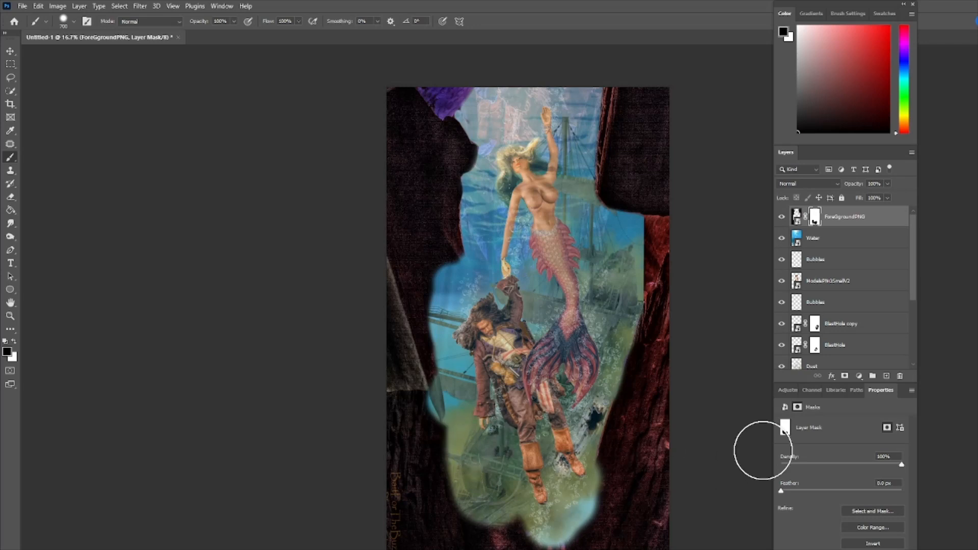
{"action": "left_click_drag", "start_coordinate": [526, 511], "coordinate": [526, 517]}
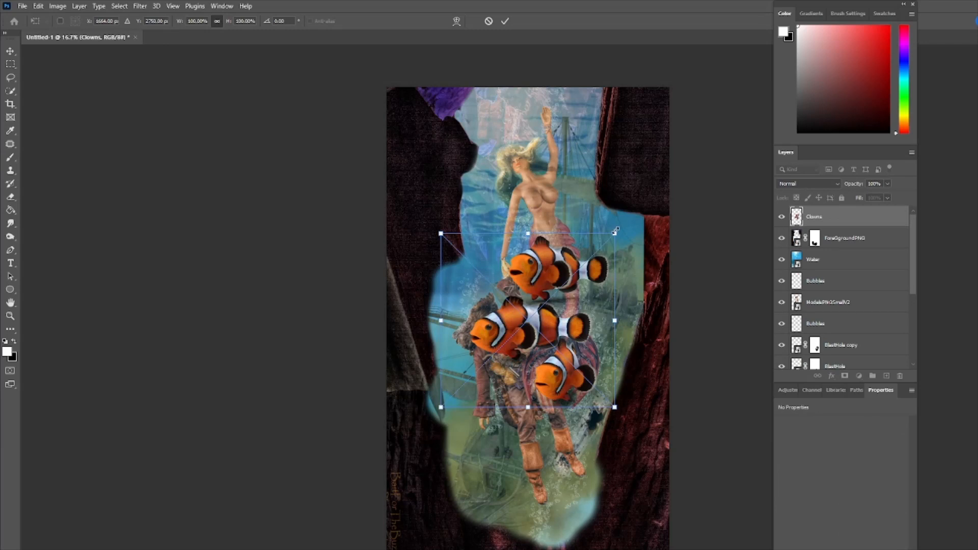
Step: Scale the placed Clowns fish image to about 18% and position it in the lower-left part of the rock opening, beside the pirate's boots
{"action": "left_click_drag", "start_coordinate": [616, 230], "coordinate": [449, 352]}
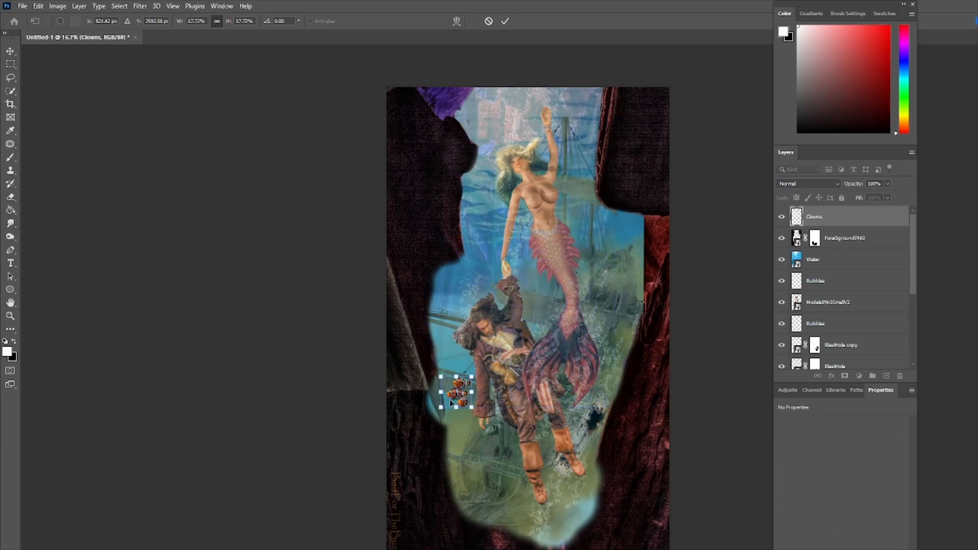
{"action": "left_click_drag", "start_coordinate": [451, 403], "coordinate": [463, 506]}
{"action": "left_click", "coordinate": [505, 22]}
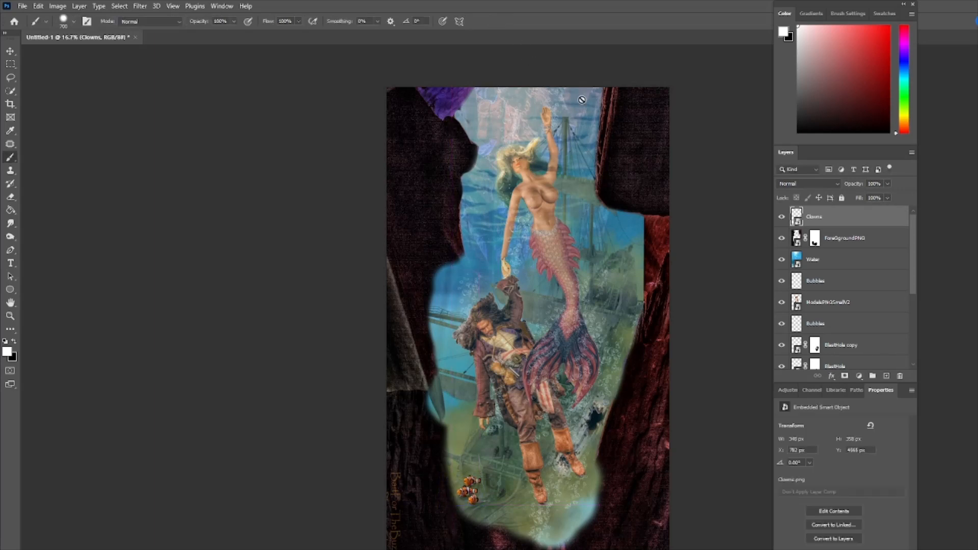
Step: Place the Discus Fish image, scale it to about 17%, and position it to the right of the mermaid's upper tail
{"action": "left_click_drag", "start_coordinate": [870, 244], "coordinate": [616, 267]}
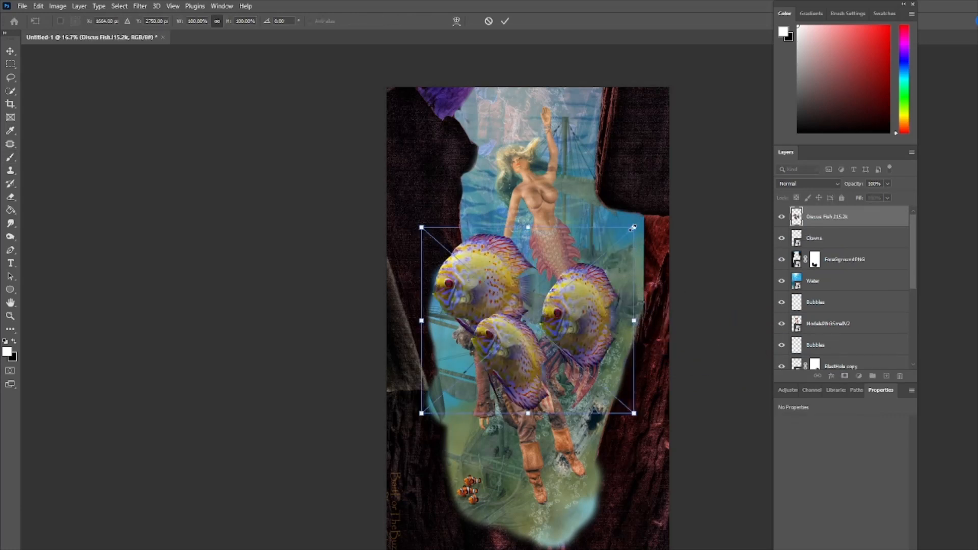
{"action": "left_click_drag", "start_coordinate": [633, 228], "coordinate": [630, 261]}
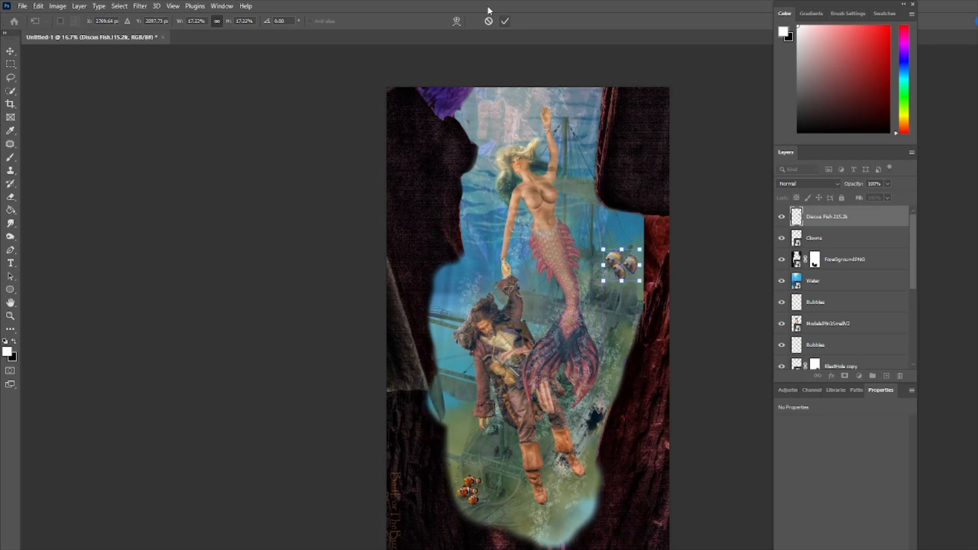
{"action": "left_click", "coordinate": [505, 22]}
{"action": "key", "text": "b"}
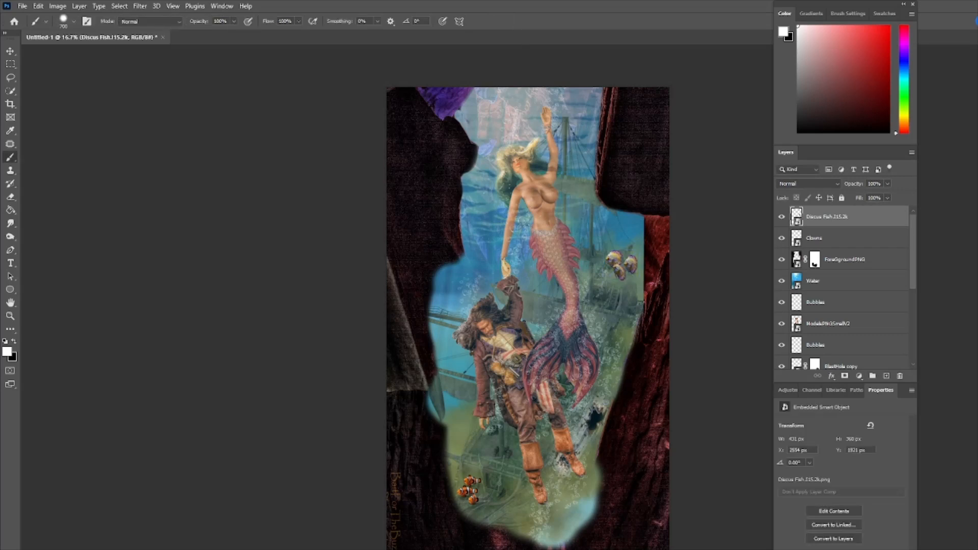
Step: Place the Pumkinseed Fish image, scale it to about 22%, and position it in the opening's upper-left area above the mermaid's head
{"action": "left_click_drag", "start_coordinate": [977, 204], "coordinate": [488, 136]}
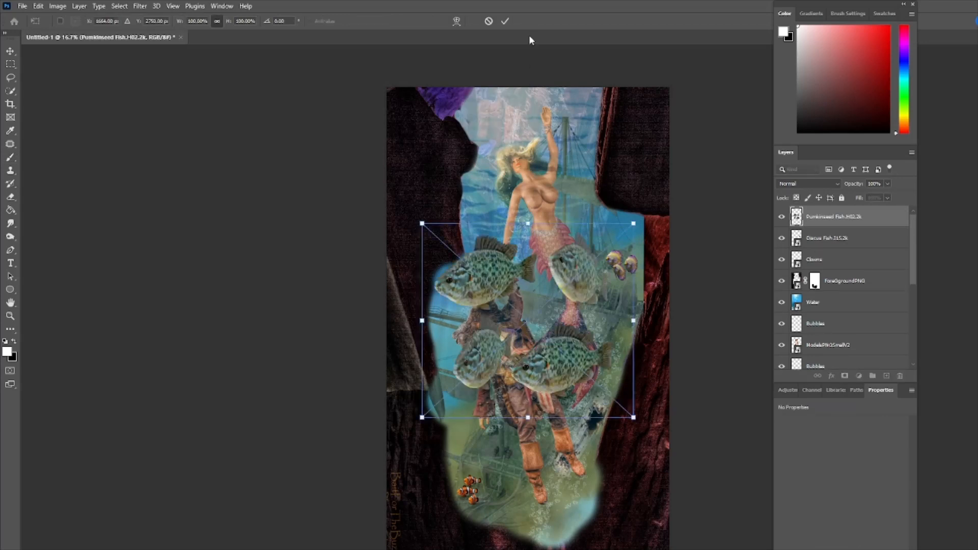
{"action": "left_click_drag", "start_coordinate": [627, 234], "coordinate": [488, 120]}
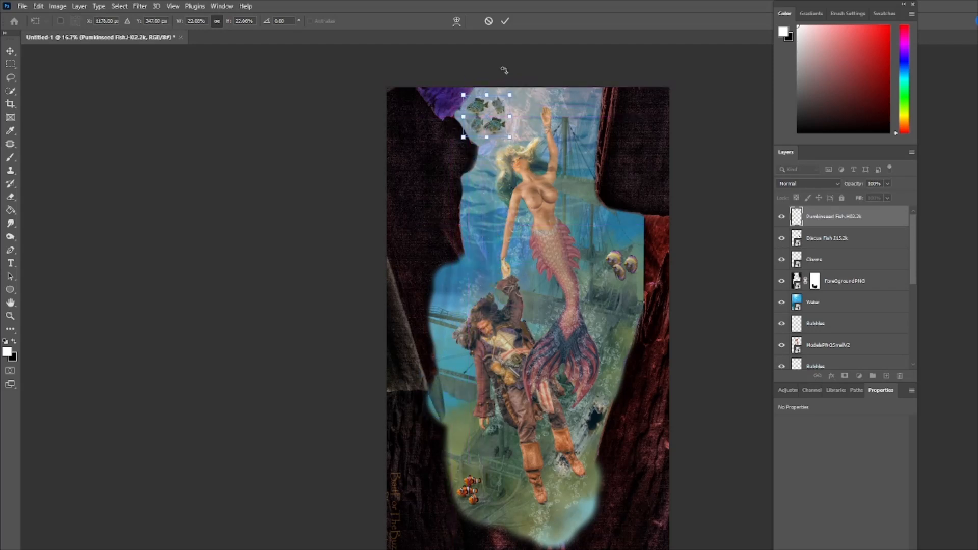
{"action": "left_click", "coordinate": [505, 22]}
{"action": "key", "text": "b"}
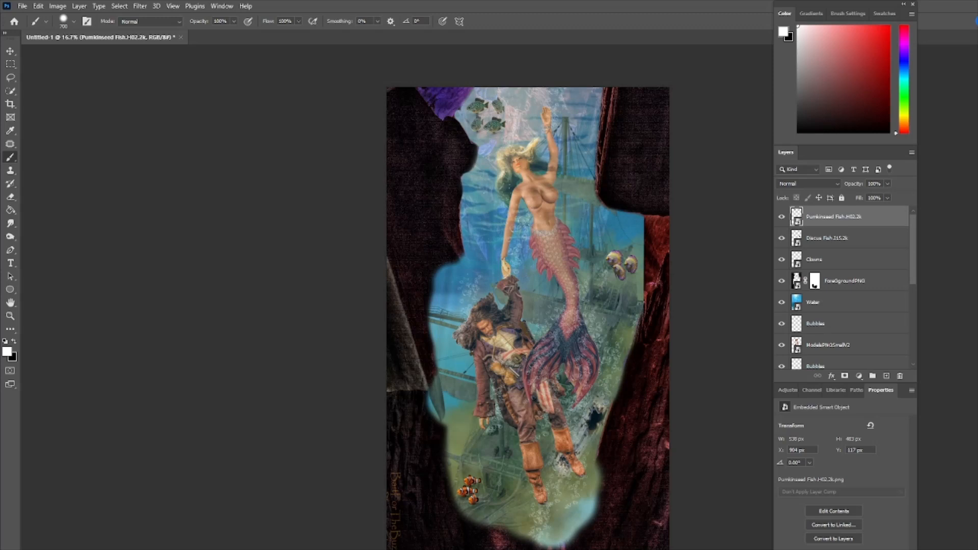
Step: Place the Picasso Trigger Fish image, scale it to about 26%, and position it at the rock edge right of the mermaid's tail fin
{"action": "left_click_drag", "start_coordinate": [977, 367], "coordinate": [637, 363]}
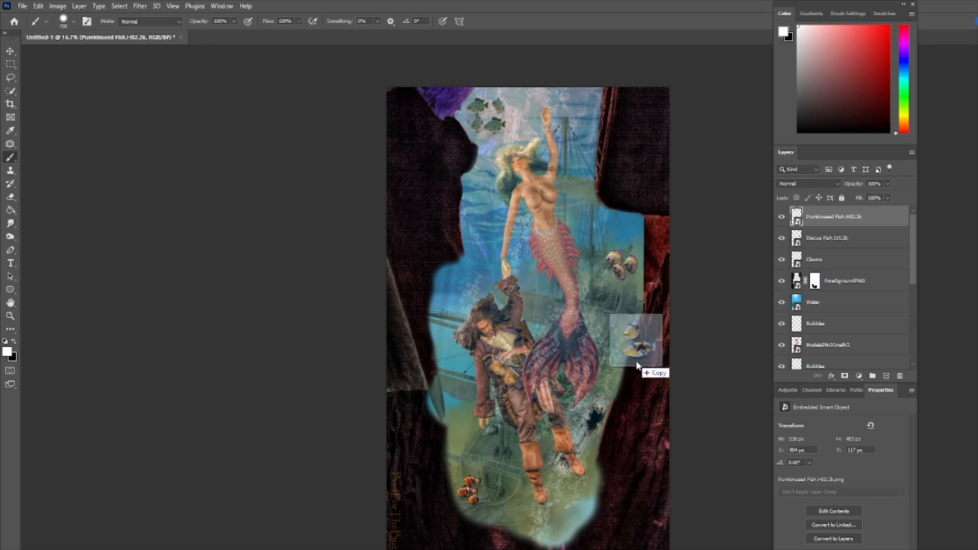
{"action": "left_click_drag", "start_coordinate": [637, 363], "coordinate": [625, 367]}
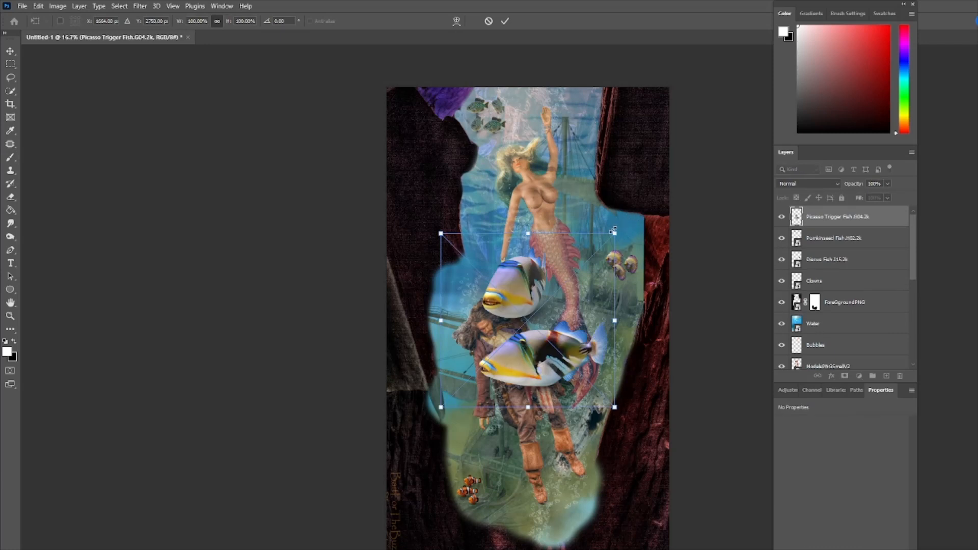
{"action": "left_click_drag", "start_coordinate": [614, 230], "coordinate": [633, 341]}
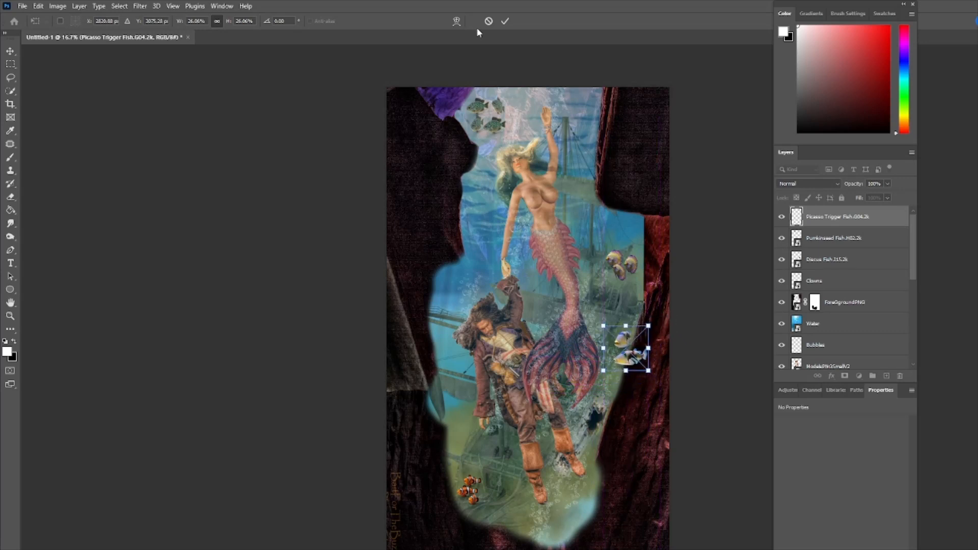
{"action": "left_click", "coordinate": [505, 23]}
{"action": "key", "text": "b"}
Step: Place the Water image above the Picasso Trigger Fish layer and scale it to about 34% so it covers the whole canvas
{"action": "scroll", "coordinate": [720, 357], "scroll_direction": "down", "scroll_amount": 1}
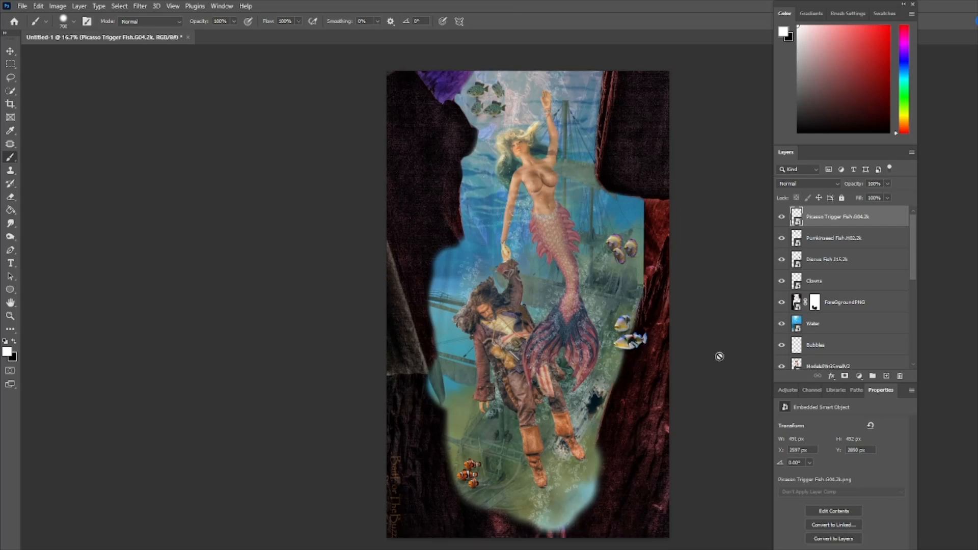
{"action": "scroll", "coordinate": [719, 356], "scroll_direction": "down", "scroll_amount": 1}
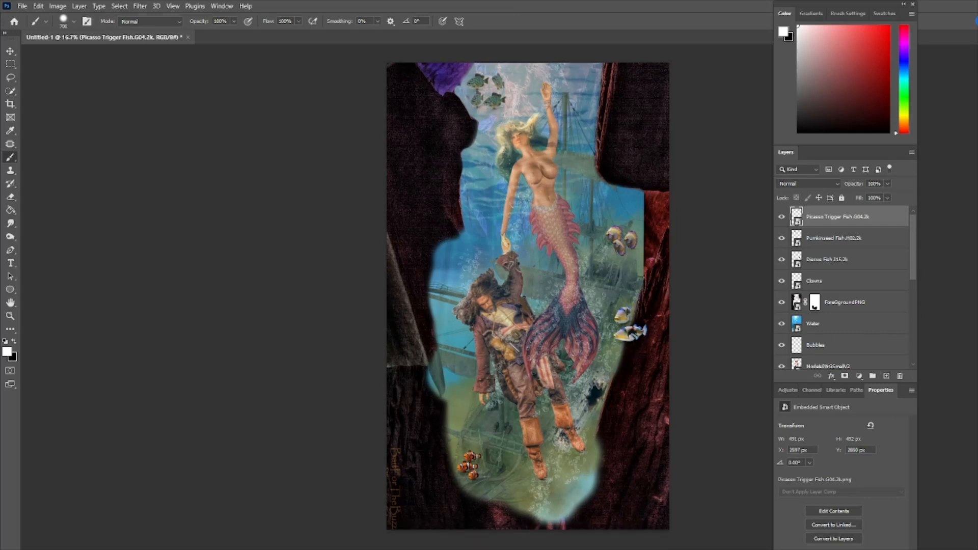
{"action": "left_click_drag", "start_coordinate": [816, 323], "coordinate": [589, 339]}
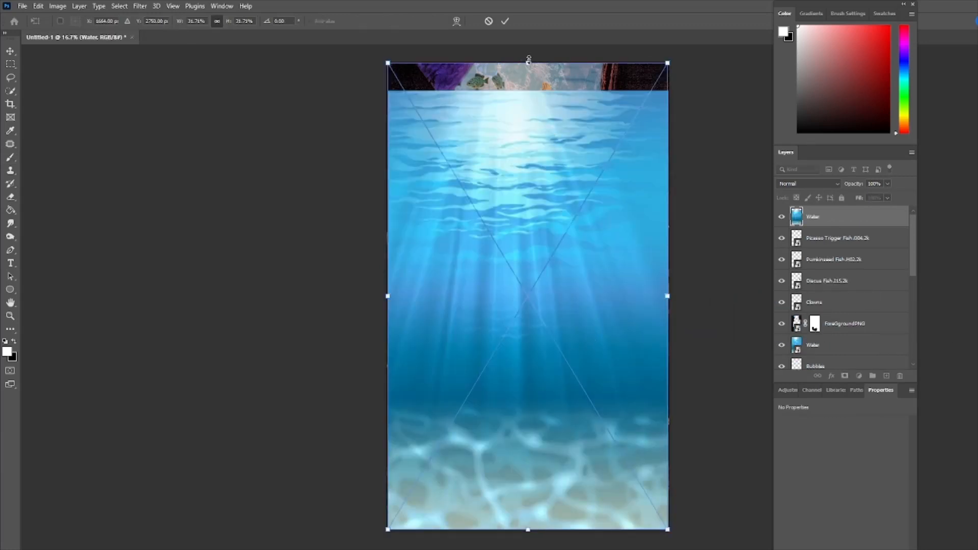
{"action": "left_click_drag", "start_coordinate": [528, 60], "coordinate": [517, 39]}
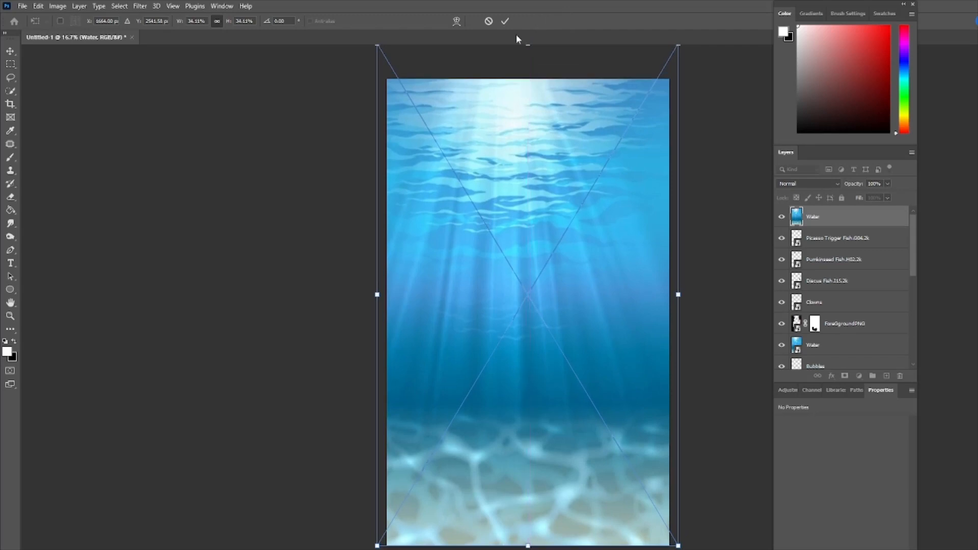
{"action": "left_click", "coordinate": [505, 23]}
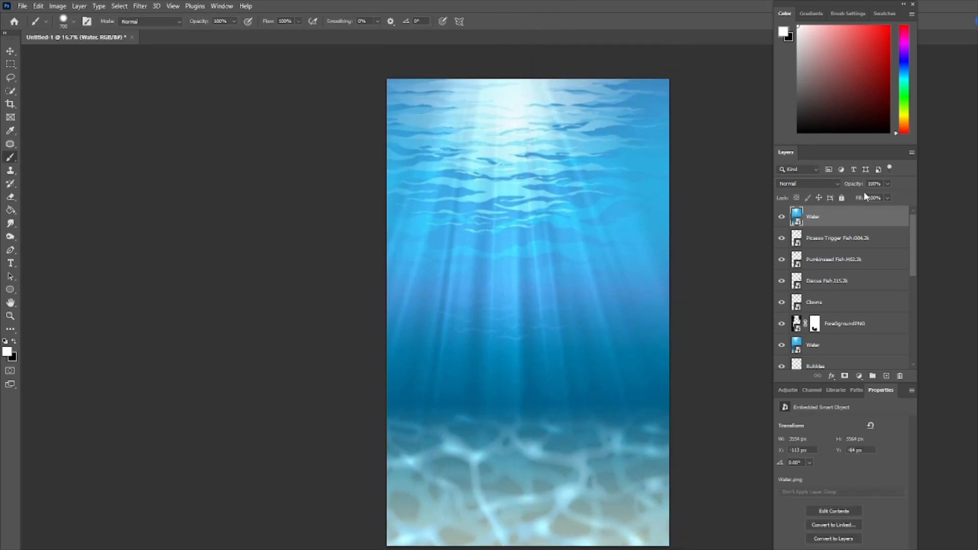
Step: Lower the new top Water layer's opacity to 12%, comparing the composite with the layer hidden and shown
{"action": "left_click", "coordinate": [888, 183]}
{"action": "left_click_drag", "start_coordinate": [887, 199], "coordinate": [850, 197]}
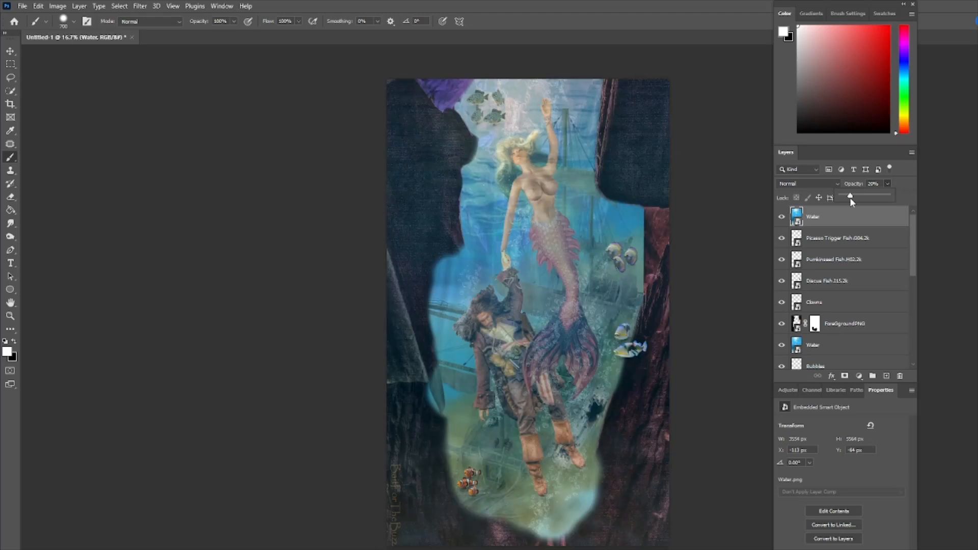
{"action": "left_click", "coordinate": [783, 217]}
{"action": "left_click", "coordinate": [783, 217]}
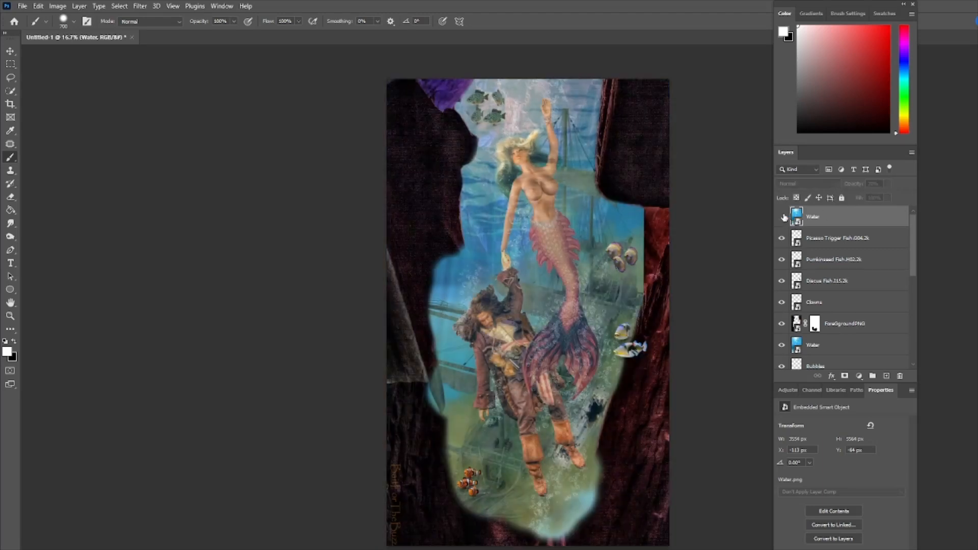
{"action": "left_click", "coordinate": [783, 217]}
{"action": "left_click", "coordinate": [783, 217]}
{"action": "left_click", "coordinate": [783, 217]}
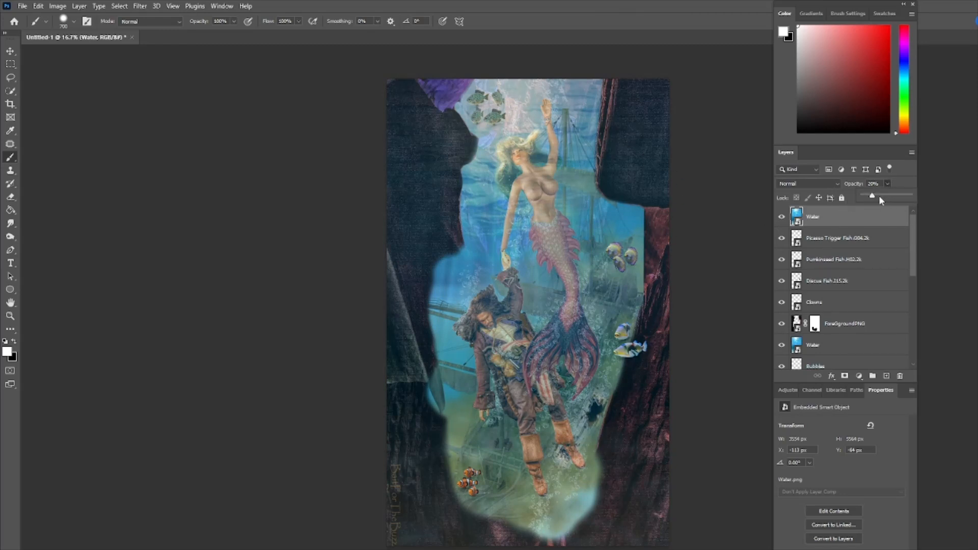
{"action": "left_click_drag", "start_coordinate": [872, 196], "coordinate": [871, 196]}
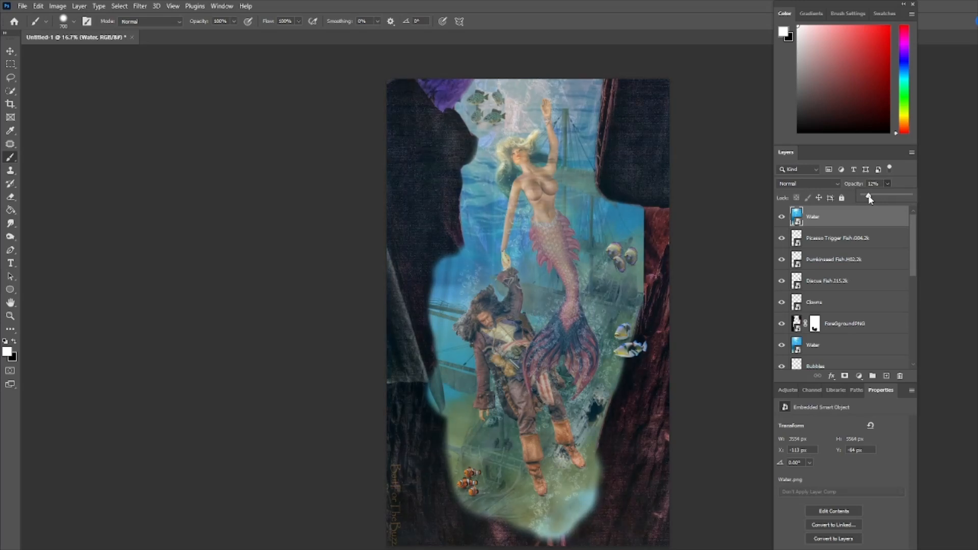
{"action": "left_click", "coordinate": [783, 217]}
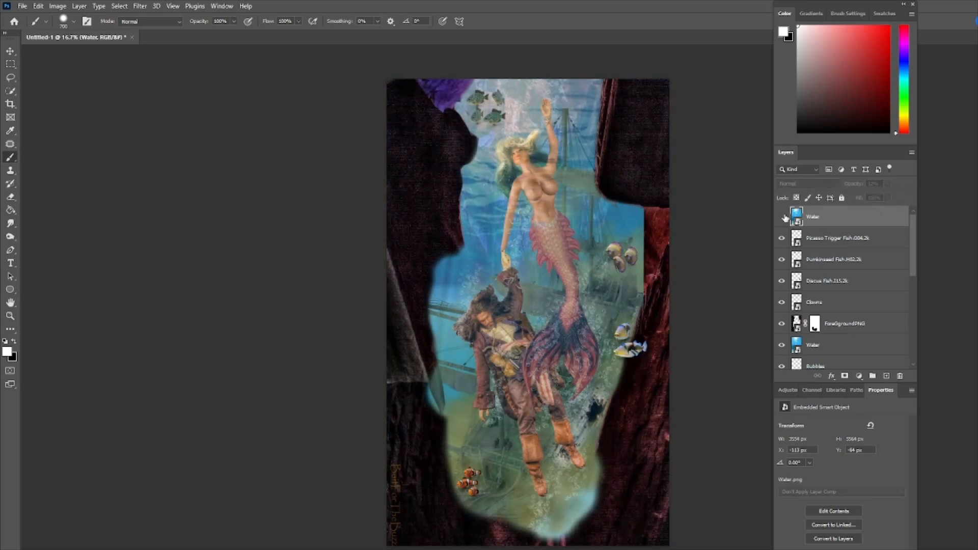
{"action": "left_click", "coordinate": [782, 217]}
{"action": "left_click", "coordinate": [782, 217]}
{"action": "left_click", "coordinate": [782, 216]}
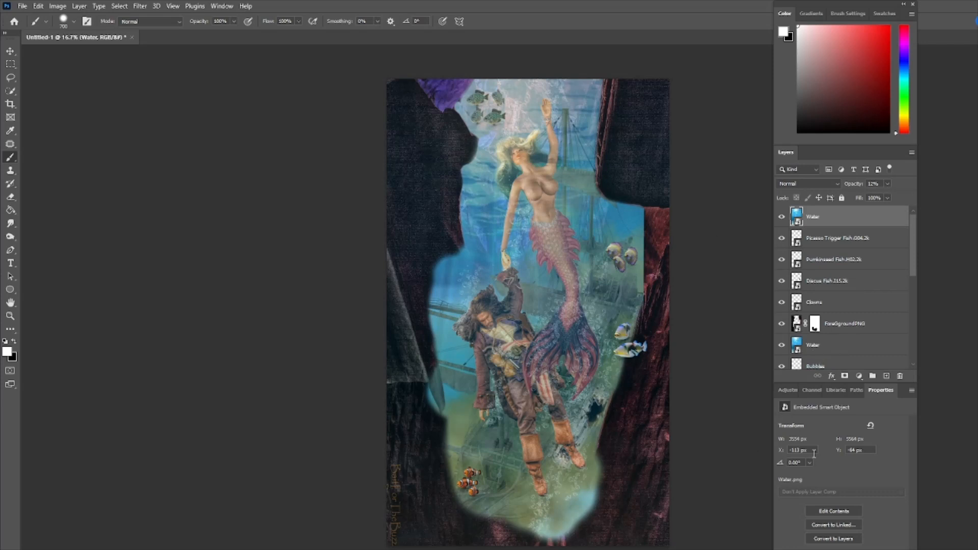
Step: Add a Hue/Saturation adjustment layer on top with Saturation +26, and compare the image with and without it
{"action": "left_click", "coordinate": [787, 391]}
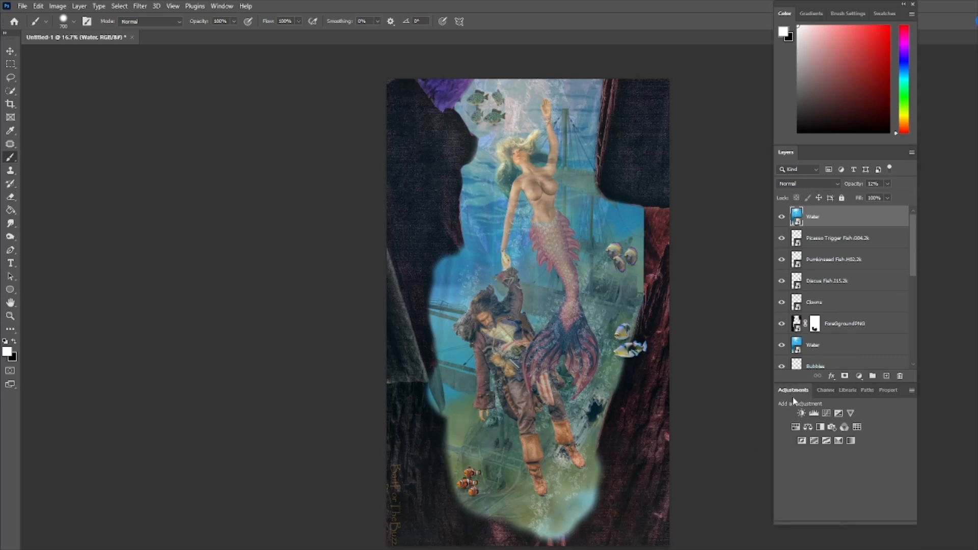
{"action": "left_click", "coordinate": [793, 426]}
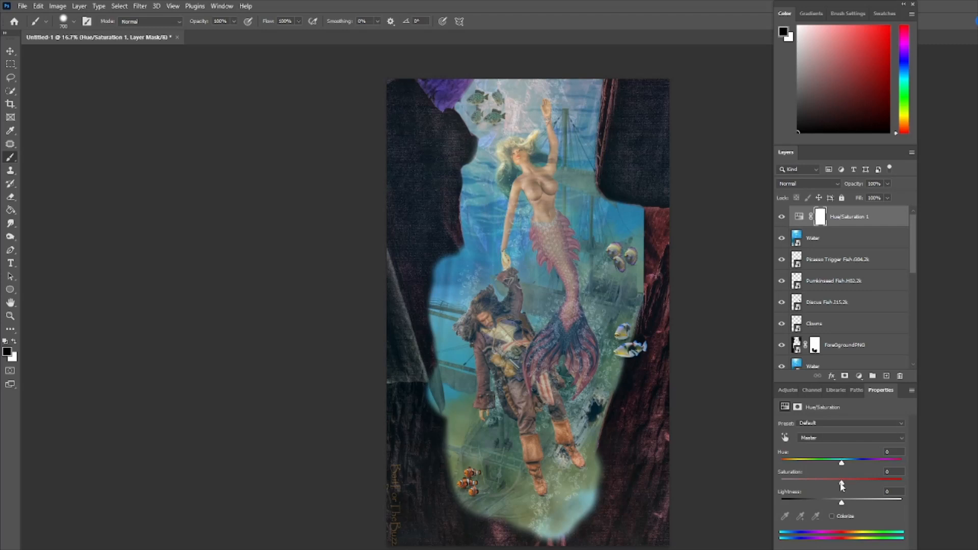
{"action": "left_click_drag", "start_coordinate": [842, 487], "coordinate": [851, 486]}
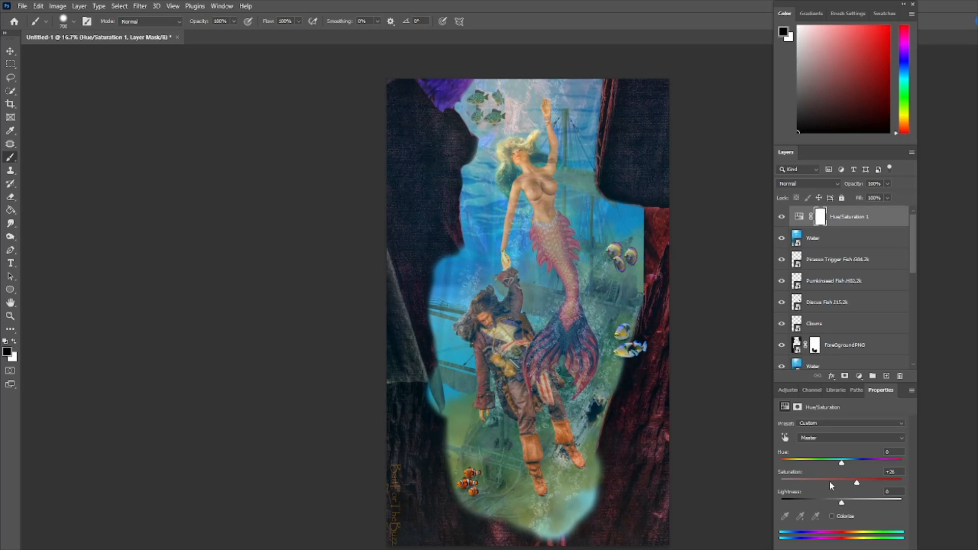
{"action": "left_click", "coordinate": [781, 220]}
{"action": "left_click", "coordinate": [781, 220]}
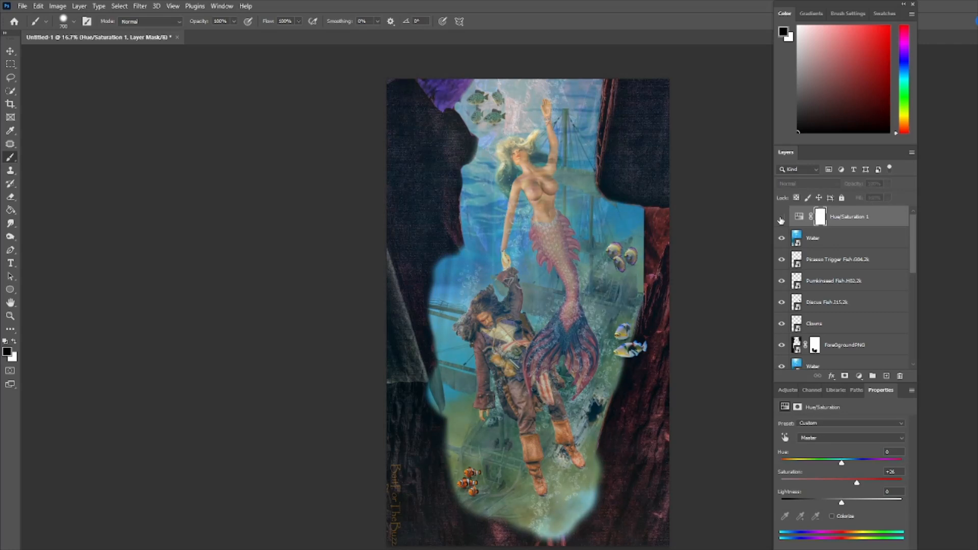
{"action": "left_click", "coordinate": [781, 220]}
{"action": "left_click", "coordinate": [781, 219]}
{"action": "left_click", "coordinate": [781, 220]}
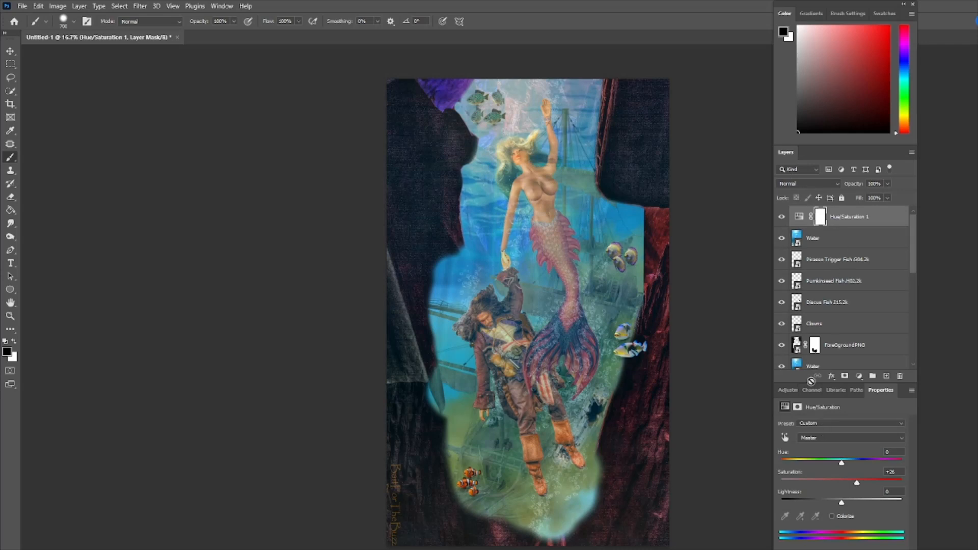
Step: Add a Color Balance adjustment layer on top with midtones at Cyan/Red -30, Magenta/Green -20 and Yellow/Blue +32
{"action": "left_click", "coordinate": [788, 388]}
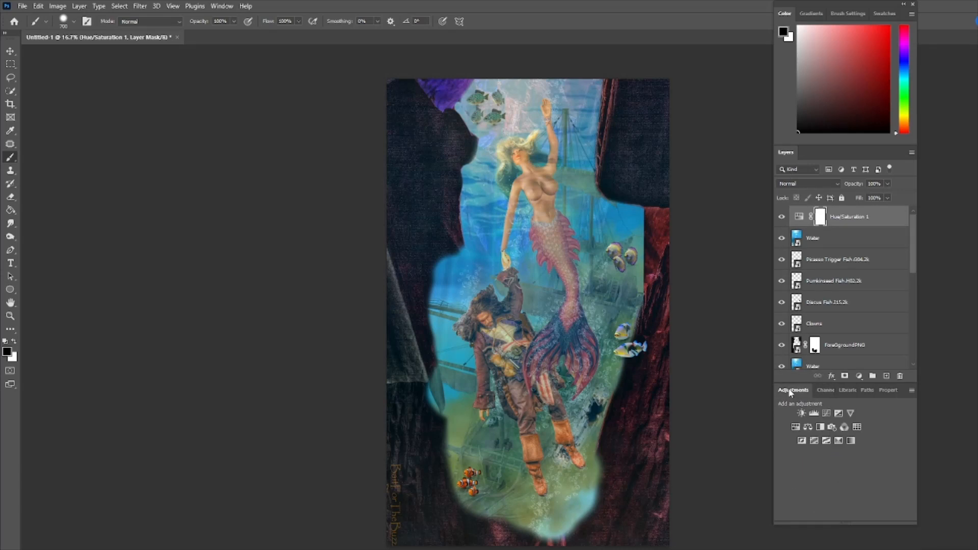
{"action": "left_click", "coordinate": [808, 427]}
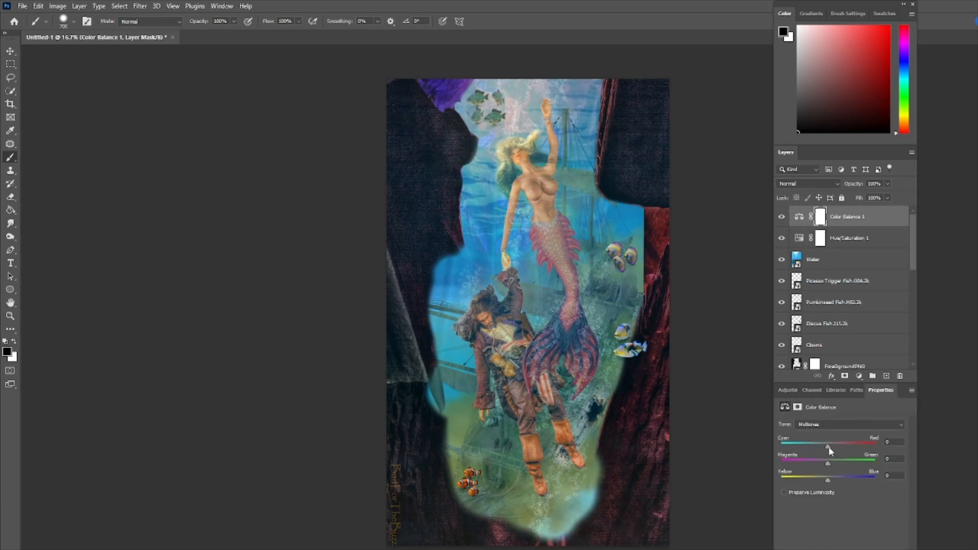
{"action": "left_click_drag", "start_coordinate": [827, 447], "coordinate": [809, 448]}
{"action": "left_click_drag", "start_coordinate": [813, 448], "coordinate": [814, 449]}
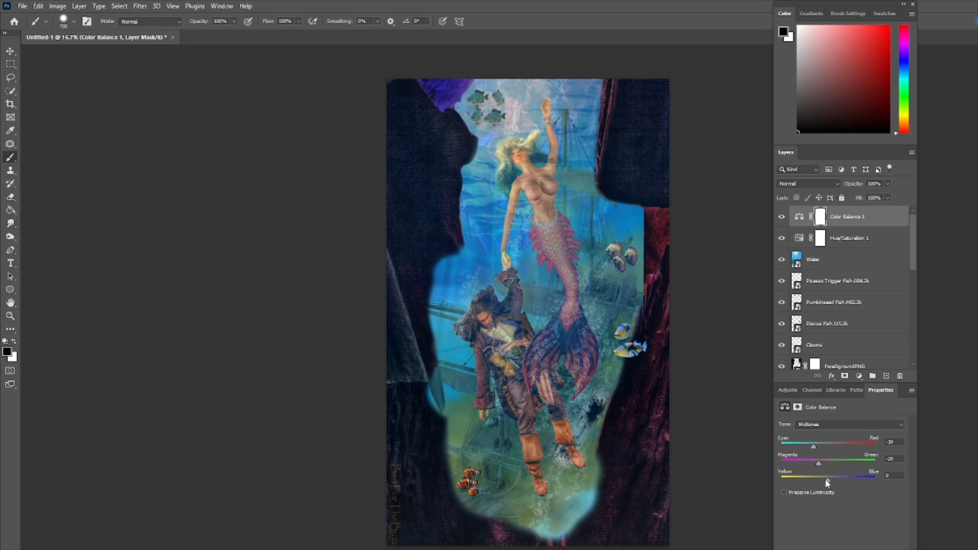
{"action": "left_click_drag", "start_coordinate": [827, 482], "coordinate": [845, 483]}
Step: Compare the composite with the Color Balance adjustment layer hidden and shown
{"action": "left_click", "coordinate": [782, 217]}
{"action": "left_click", "coordinate": [783, 217]}
{"action": "left_click", "coordinate": [782, 217]}
{"action": "left_click", "coordinate": [784, 218]}
{"action": "left_click", "coordinate": [783, 218]}
{"action": "left_click", "coordinate": [784, 218]}
{"action": "left_click", "coordinate": [783, 218]}
{"action": "left_click", "coordinate": [783, 218]}
Step: Move the Picasso Trigger Fish group across the canvas to the left rock edge, just above and left of the pirate's head
{"action": "left_click", "coordinate": [826, 282]}
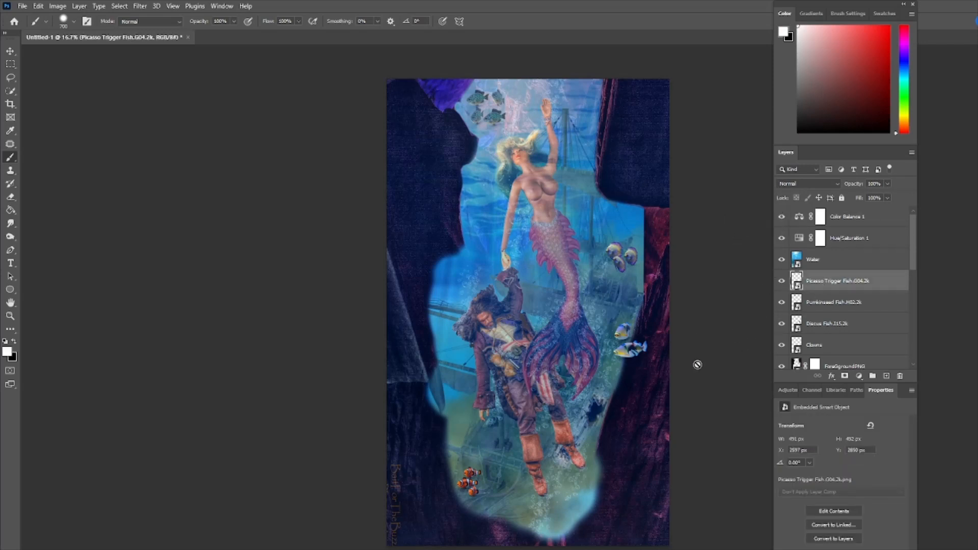
{"action": "key", "text": "ctrl+t"}
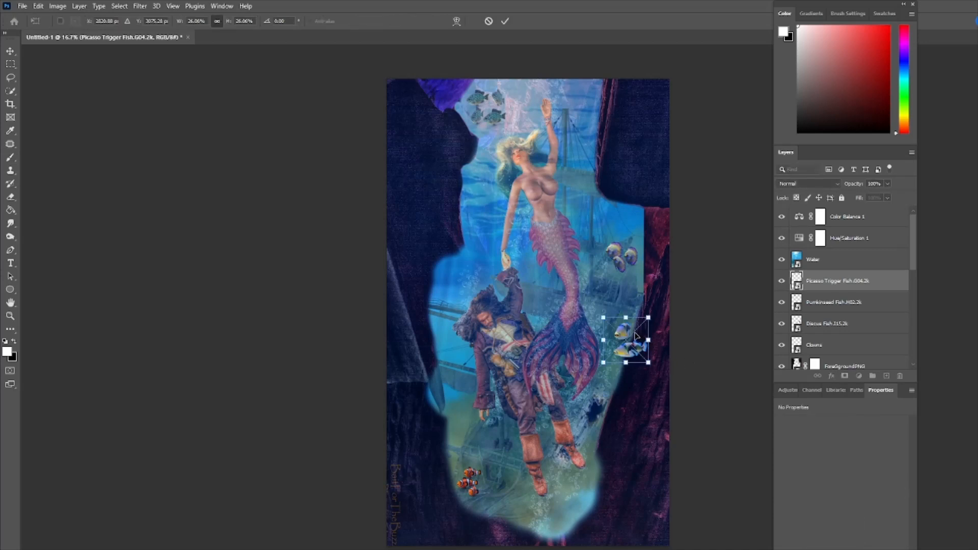
{"action": "left_click_drag", "start_coordinate": [634, 336], "coordinate": [462, 275]}
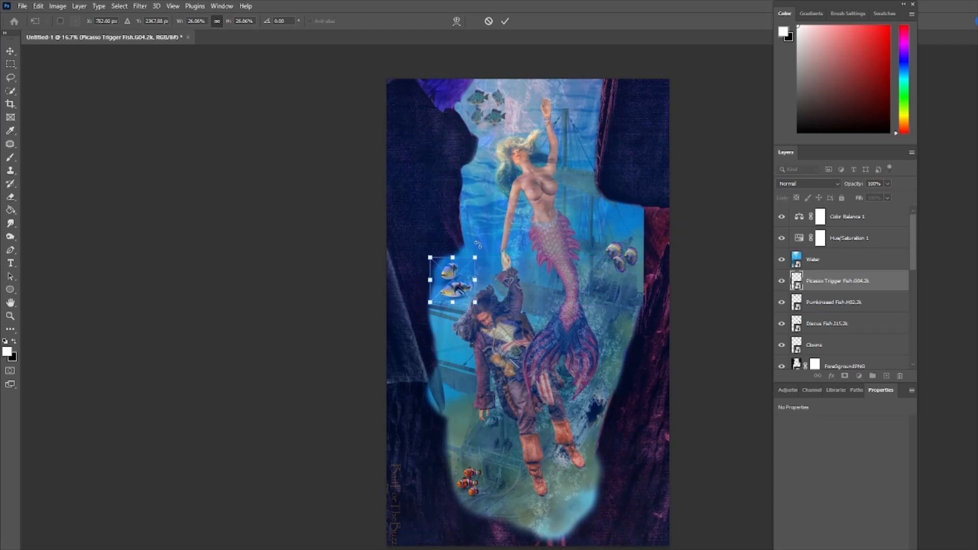
{"action": "left_click", "coordinate": [505, 22]}
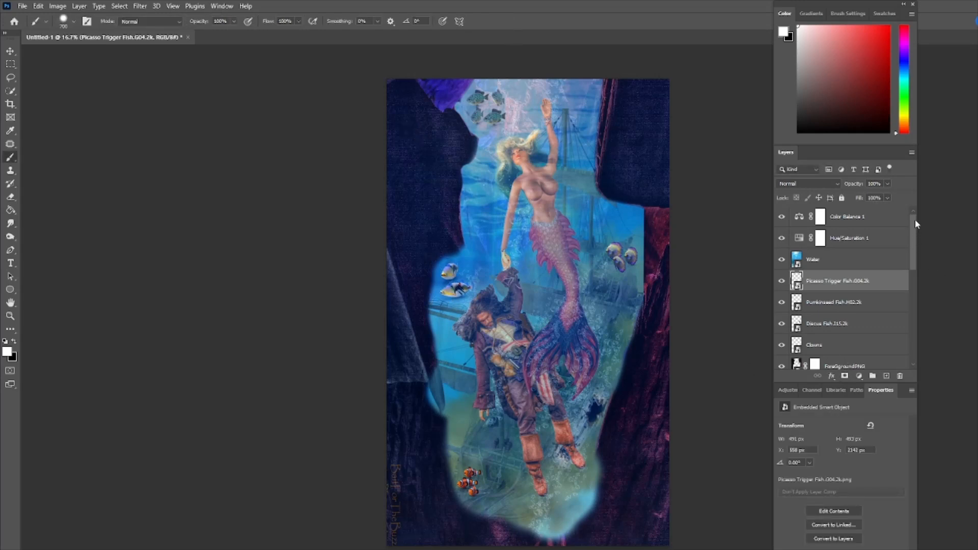
Step: Add a new layer above Color Balance and fill a full-height strip about 572 px wide along the canvas's left edge with black
{"action": "left_click", "coordinate": [893, 218]}
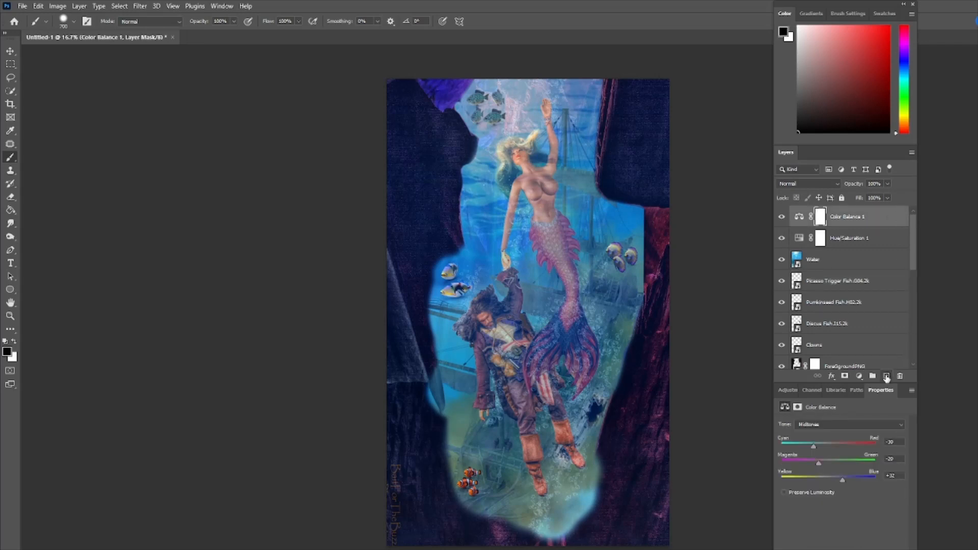
{"action": "left_click", "coordinate": [887, 377]}
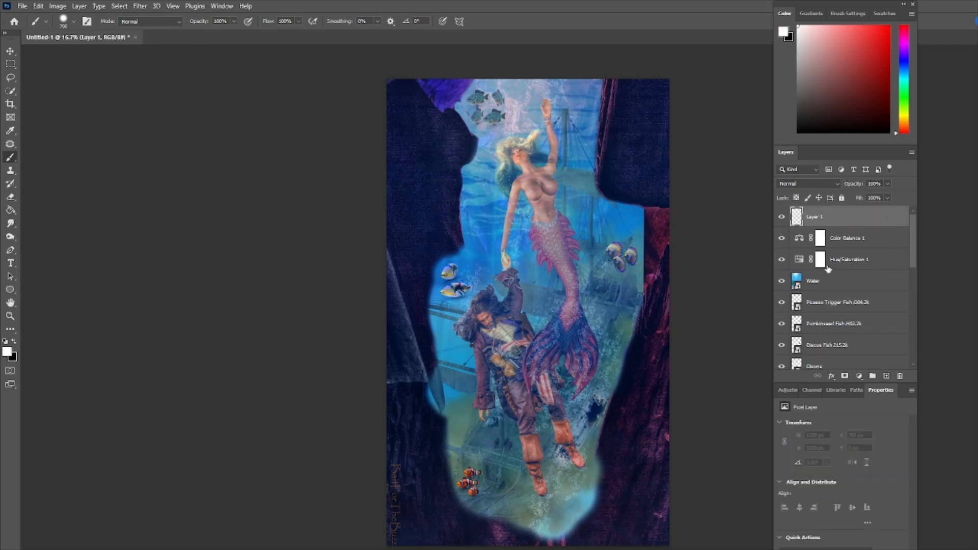
{"action": "left_click", "coordinate": [10, 65]}
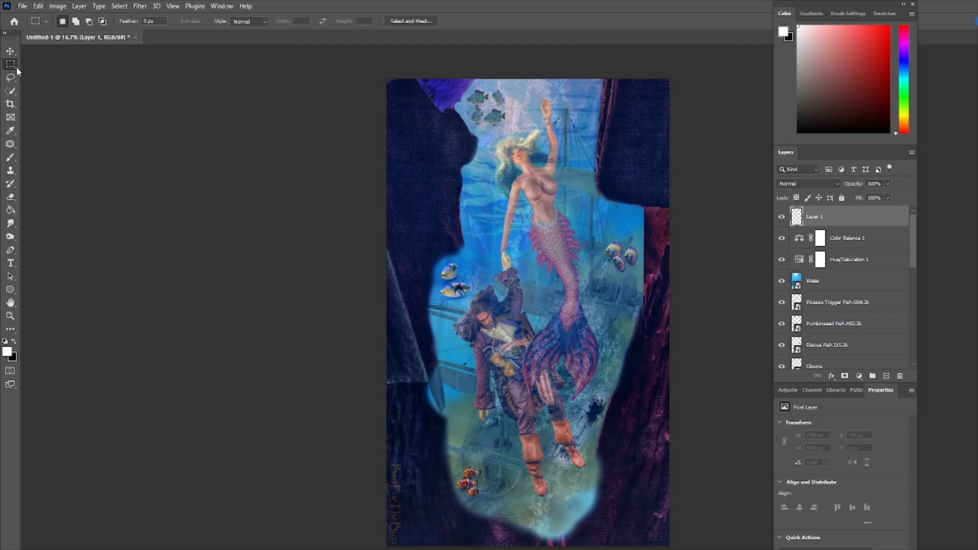
{"action": "left_click_drag", "start_coordinate": [386, 78], "coordinate": [434, 526]}
{"action": "scroll", "coordinate": [273, 354], "scroll_direction": "up", "scroll_amount": 3}
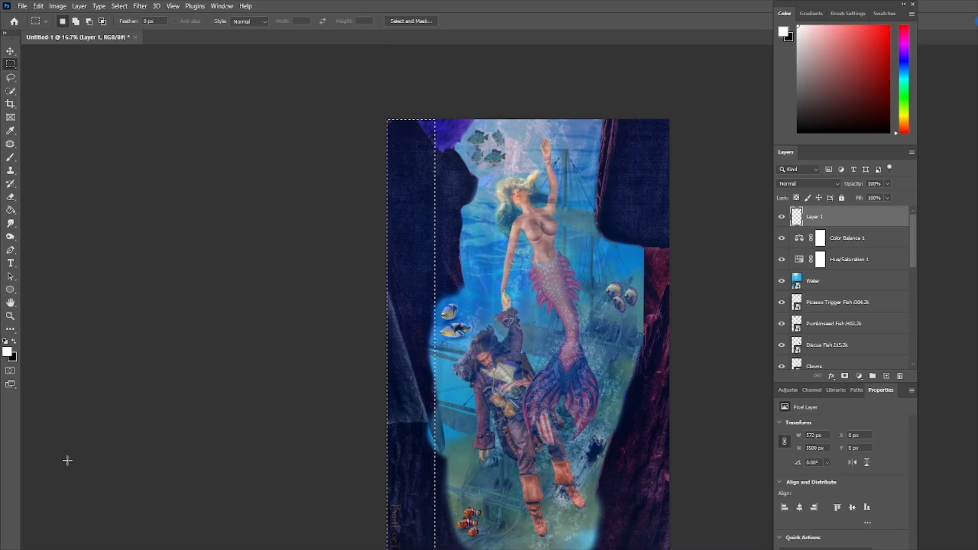
{"action": "key", "text": "shift+F5"}
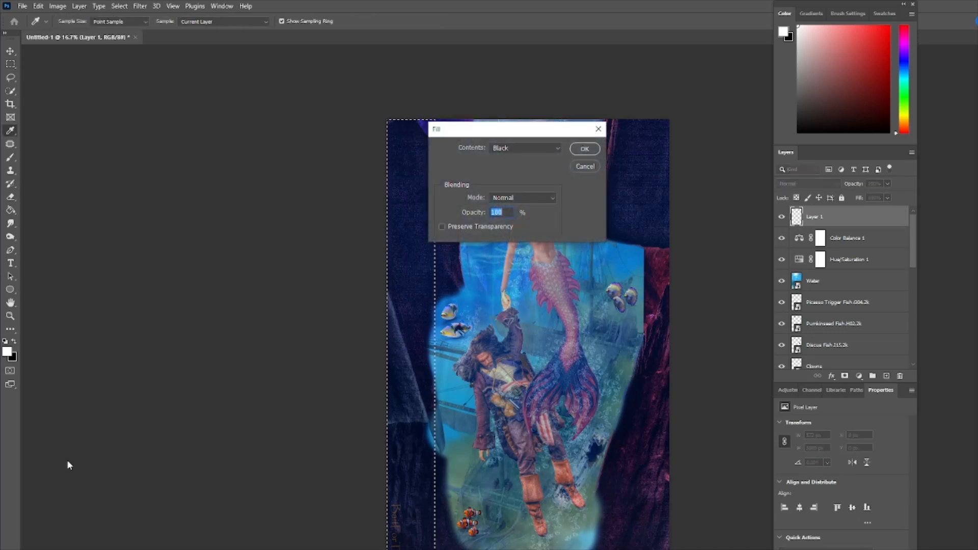
{"action": "left_click", "coordinate": [554, 149]}
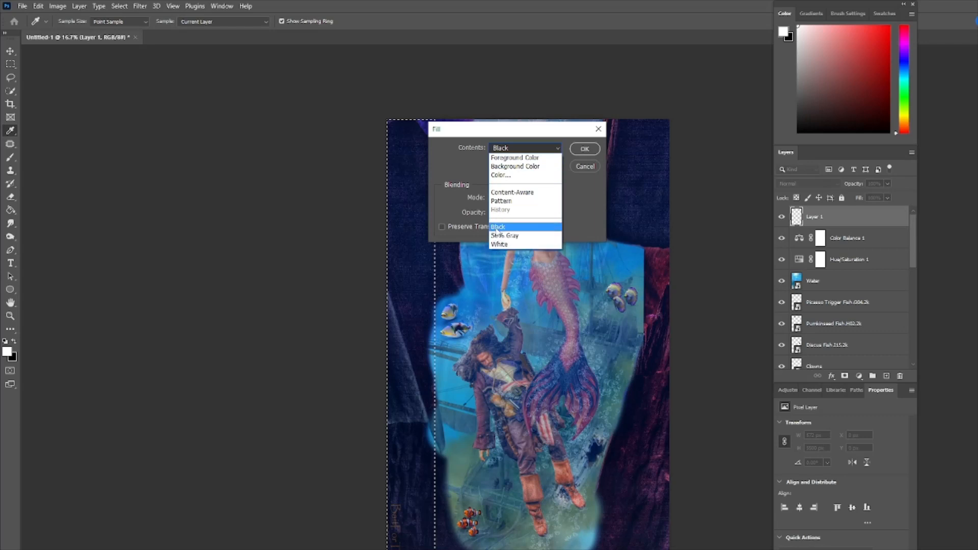
{"action": "left_click", "coordinate": [498, 230]}
{"action": "left_click", "coordinate": [584, 148]}
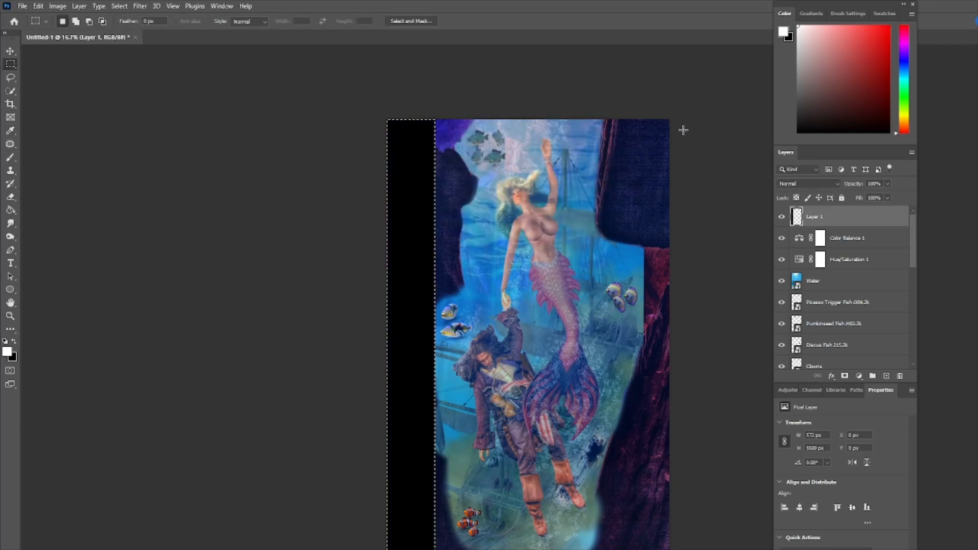
Step: Fill a strip about 532 px wide and 5272 px tall along the canvas's right edge with black, and deselect it
{"action": "left_click_drag", "start_coordinate": [669, 119], "coordinate": [625, 548]}
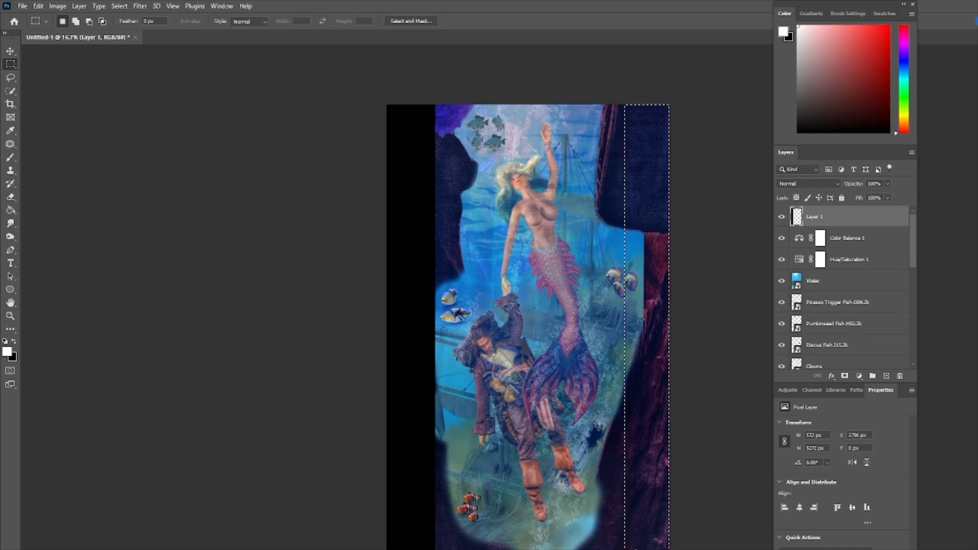
{"action": "key", "text": "shift+BackSpace"}
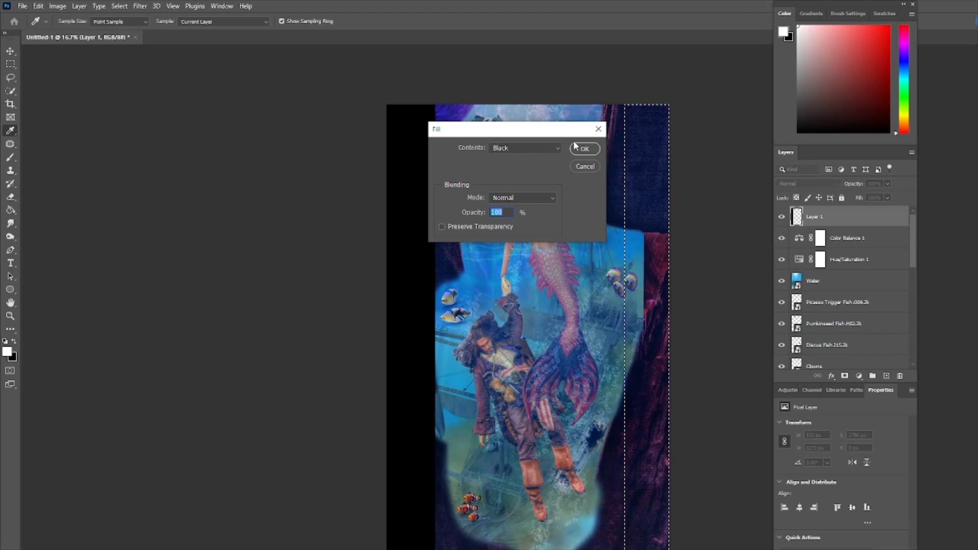
{"action": "left_click", "coordinate": [584, 150]}
{"action": "key", "text": "ctrl+d"}
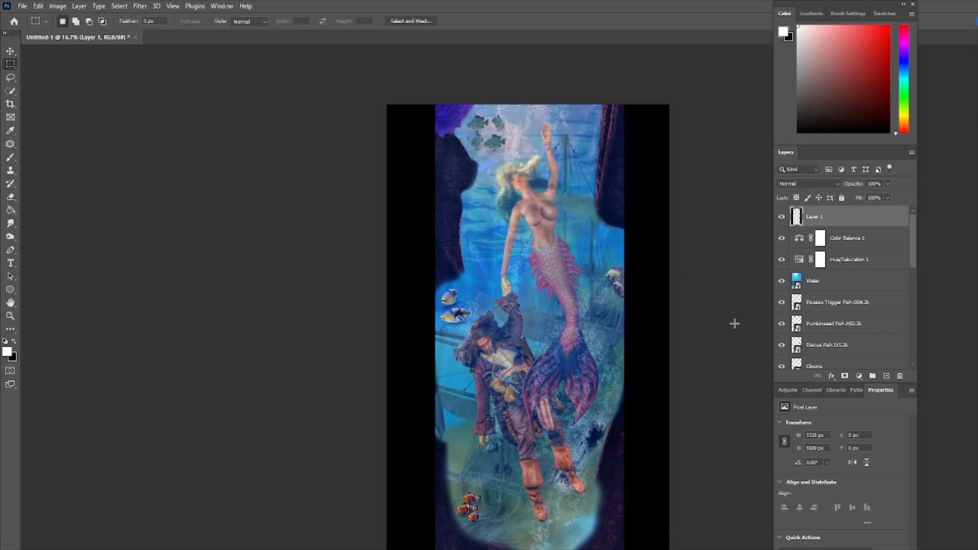
Step: Extend the right black strip down to the canvas's bottom edge by filling the remaining gap with black, and clear the selection
{"action": "scroll", "coordinate": [734, 324], "scroll_direction": "down", "scroll_amount": 1}
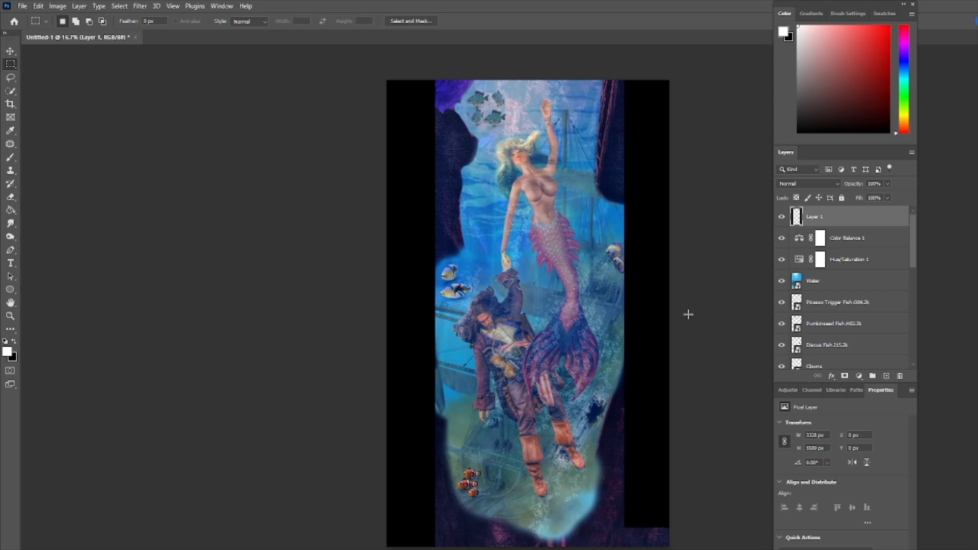
{"action": "scroll", "coordinate": [698, 327], "scroll_direction": "down", "scroll_amount": 1}
{"action": "scroll", "coordinate": [698, 327], "scroll_direction": "up", "scroll_amount": 1}
{"action": "scroll", "coordinate": [705, 410], "scroll_direction": "down", "scroll_amount": 2}
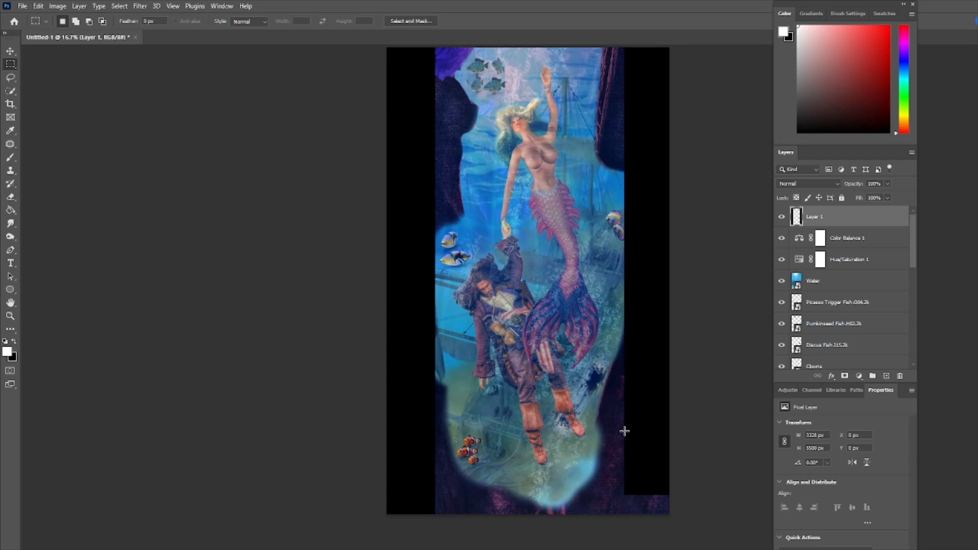
{"action": "left_click_drag", "start_coordinate": [626, 431], "coordinate": [673, 528]}
{"action": "key", "text": "shift+F5"}
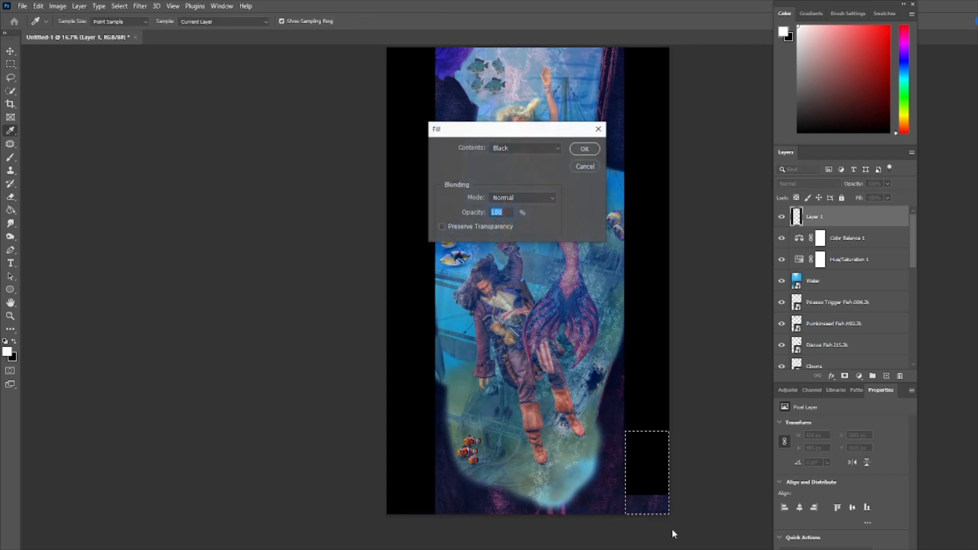
{"action": "key", "text": "Return"}
{"action": "key", "text": "ctrl+d"}
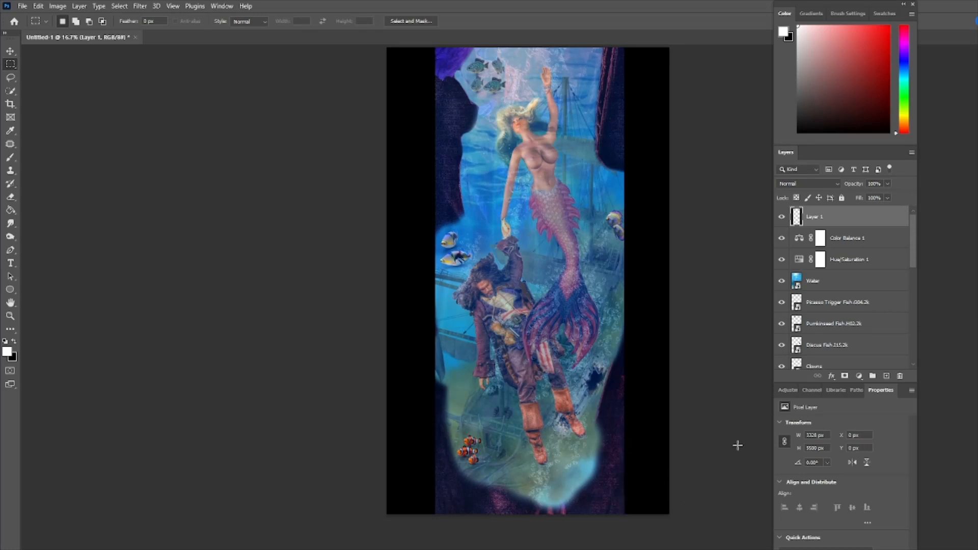
{"action": "scroll", "coordinate": [726, 439], "scroll_direction": "up", "scroll_amount": 1}
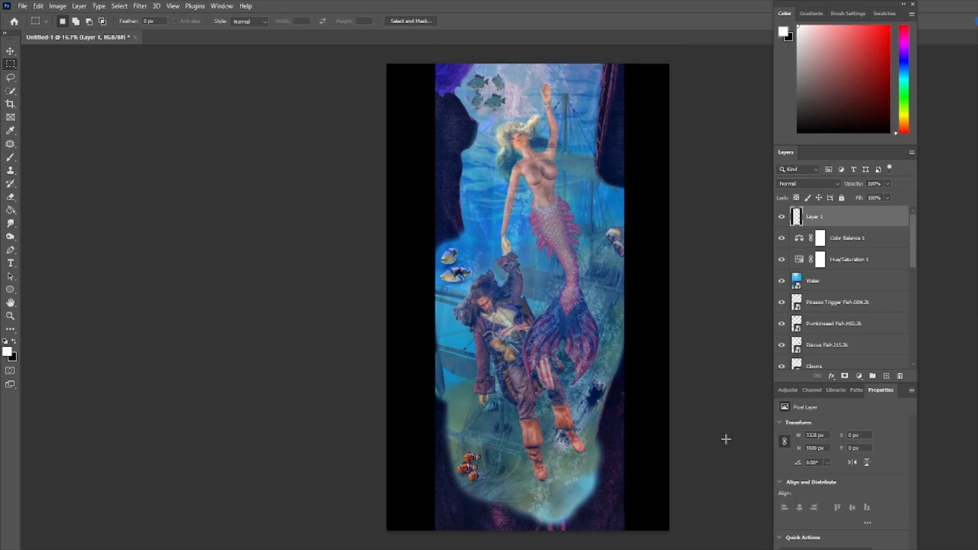